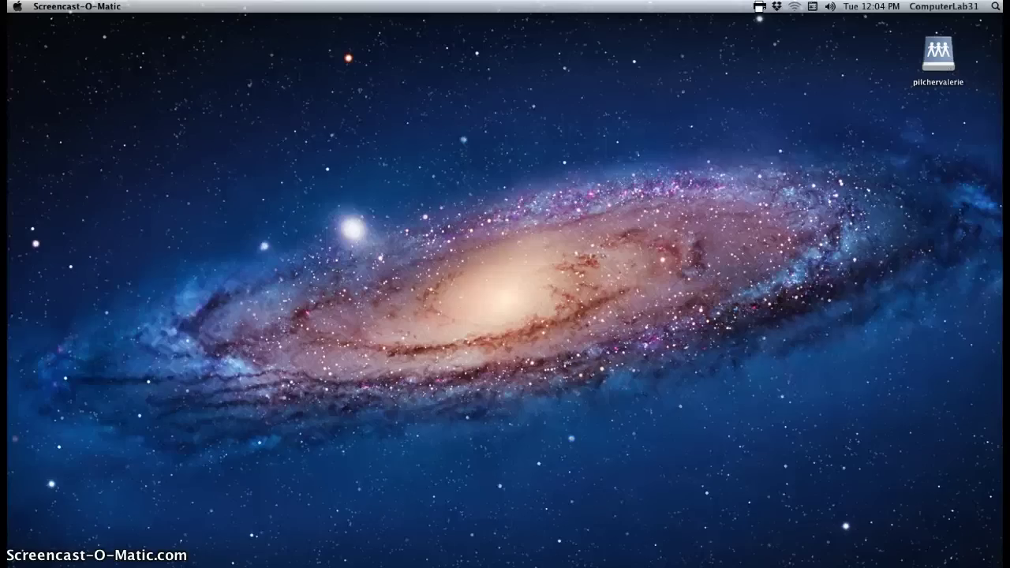
# Step: Open the personal network drive from the desktop and display the contents of its Art2 folder
pyautogui.click(264, 537)
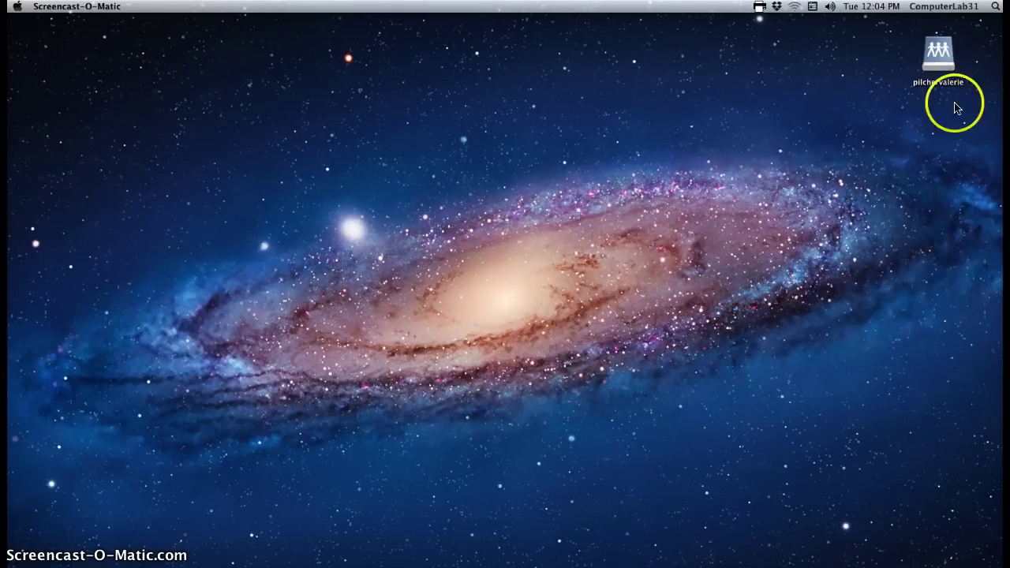
pyautogui.click(940, 53)
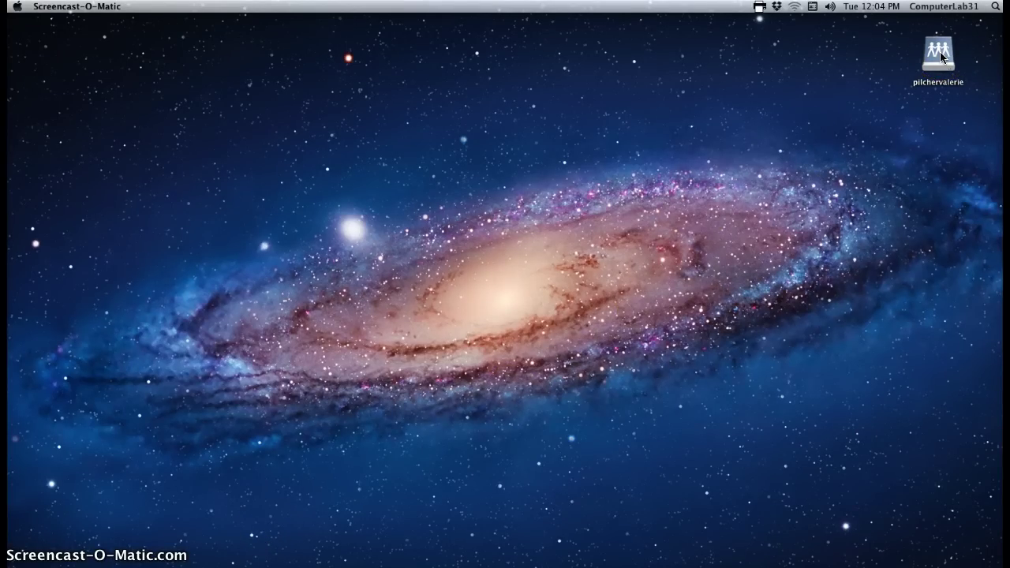
pyautogui.doubleClick(941, 55)
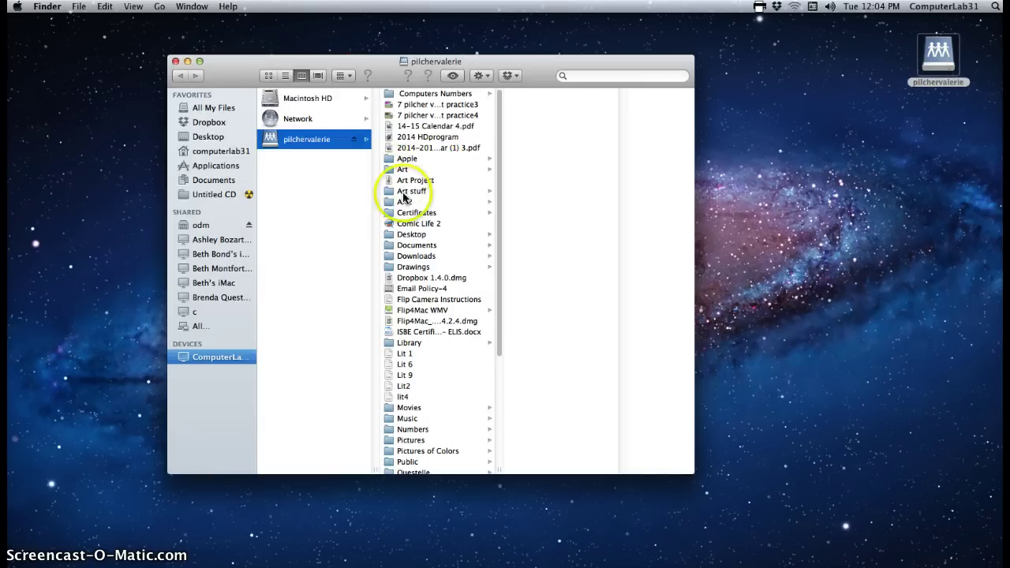
pyautogui.click(405, 202)
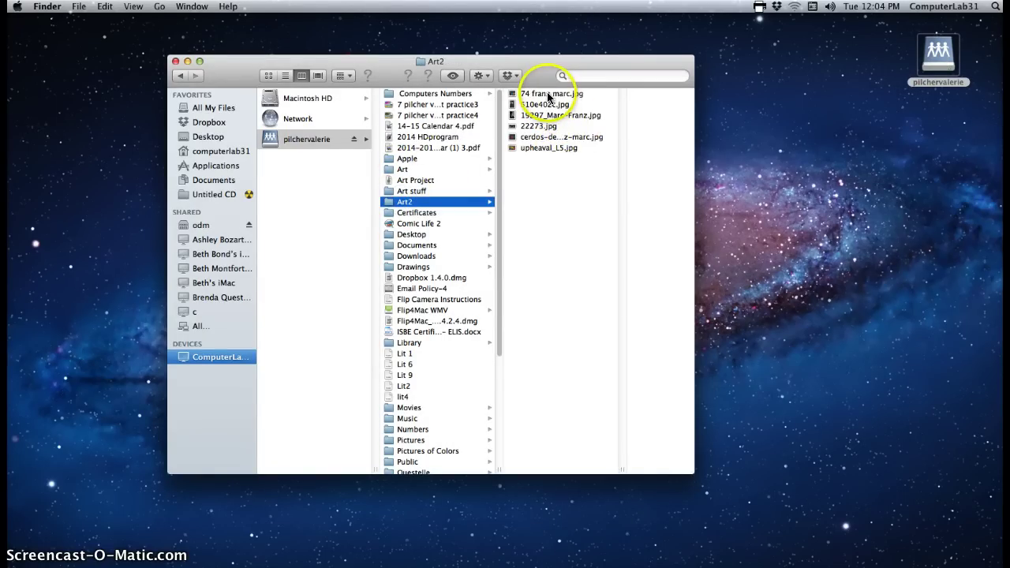
# Step: Preview the Art2 images 74 franz marc.jpg, 510e402c.jpg, 19297_Marc-Franz.jpg, 22273.jpg and cerdos-de-franz-marc.jpg
pyautogui.click(549, 95)
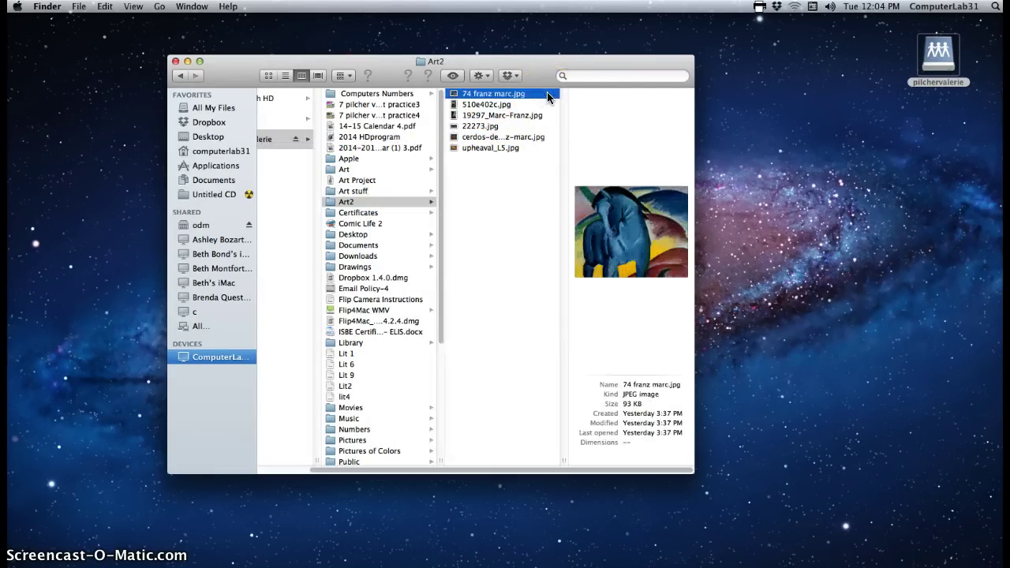
pyautogui.click(494, 105)
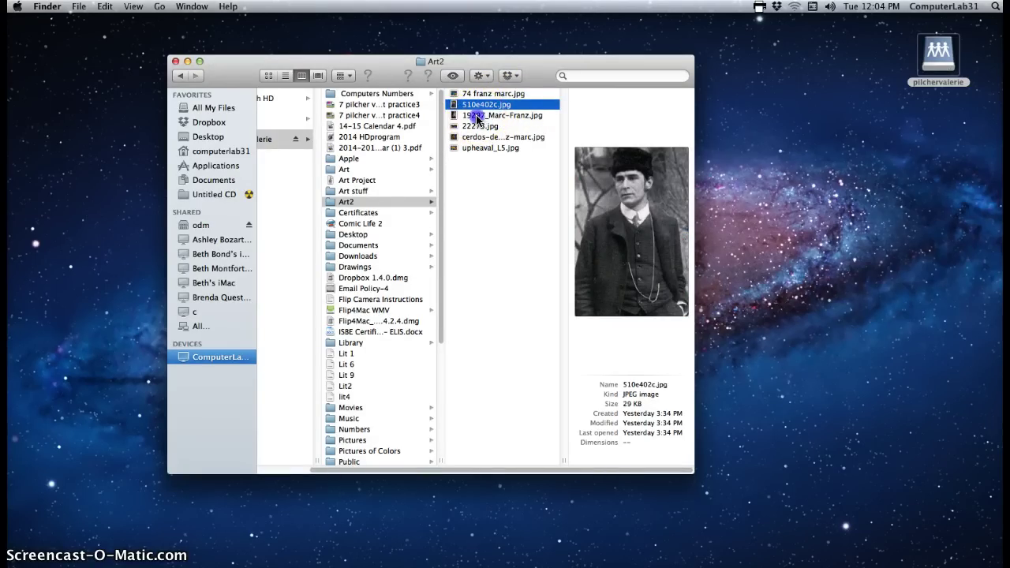
pyautogui.click(477, 116)
pyautogui.click(474, 127)
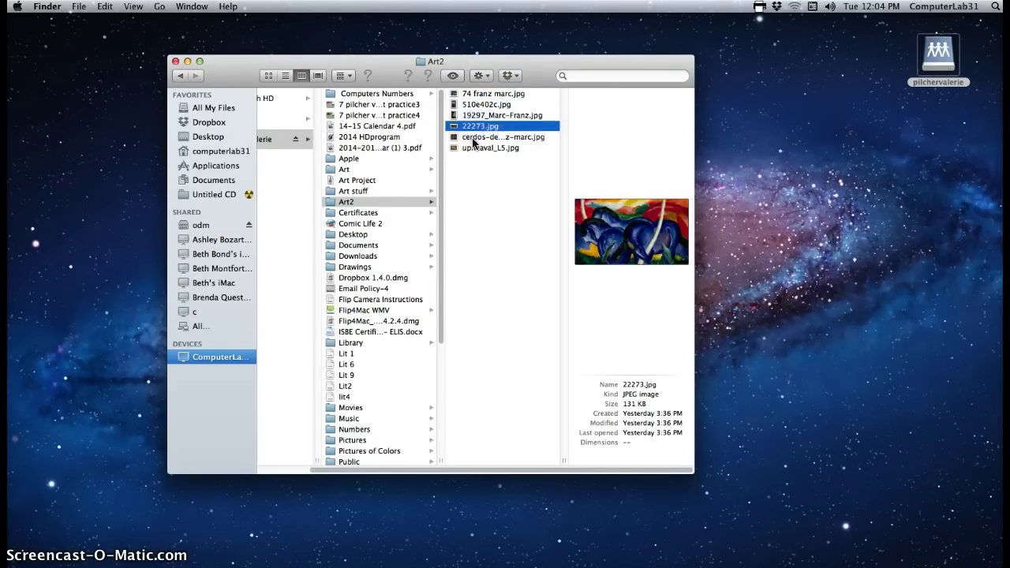
pyautogui.click(473, 139)
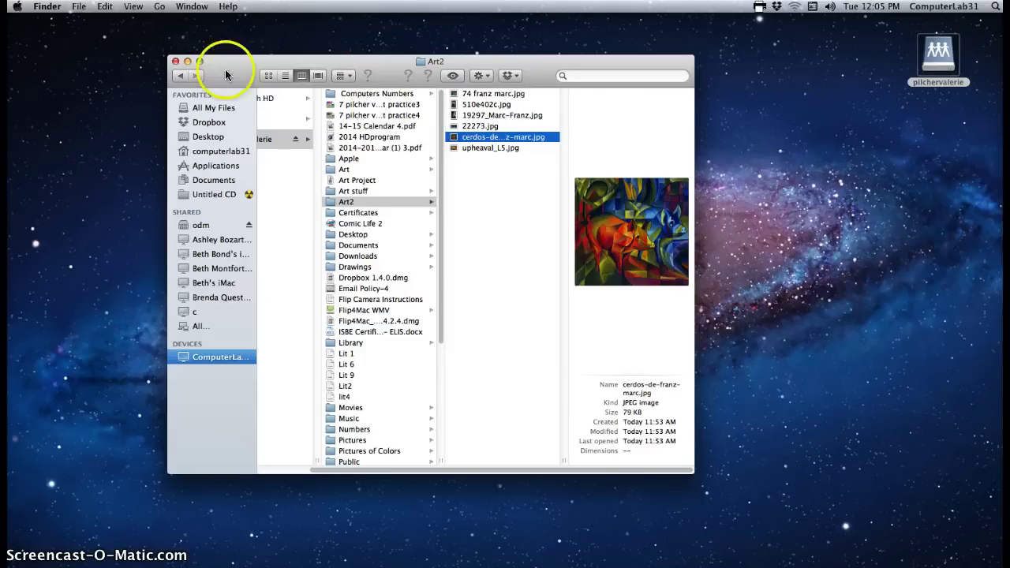
# Step: Launch Pages, arrange its Template Chooser beside the Art2 folder window, and select 74 franz marc.jpg in the folder
pyautogui.moveTo(218, 60); pyautogui.dragTo(422, 32)
pyautogui.click(441, 547)
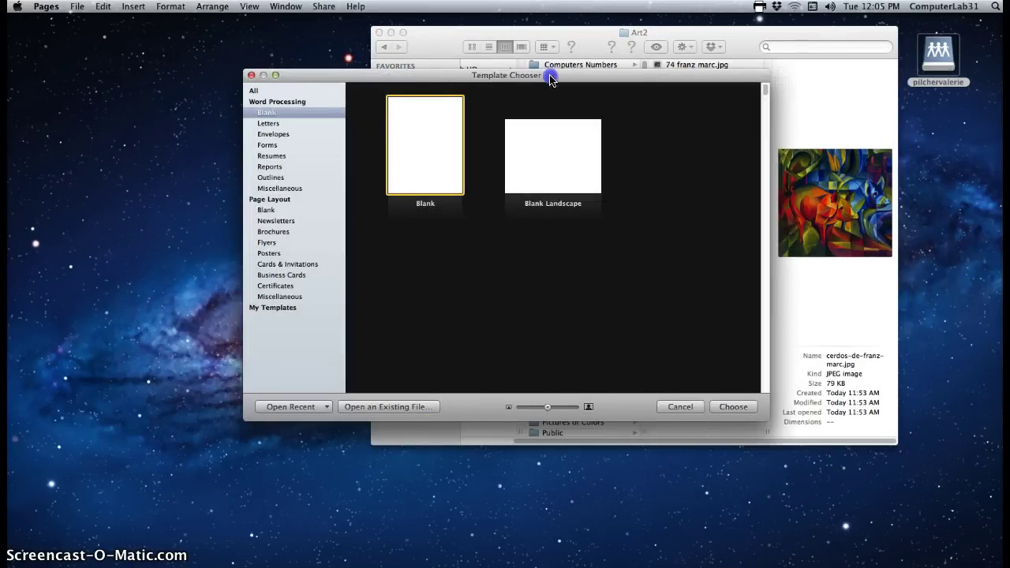
pyautogui.moveTo(553, 75); pyautogui.dragTo(376, 73)
pyautogui.click(681, 68)
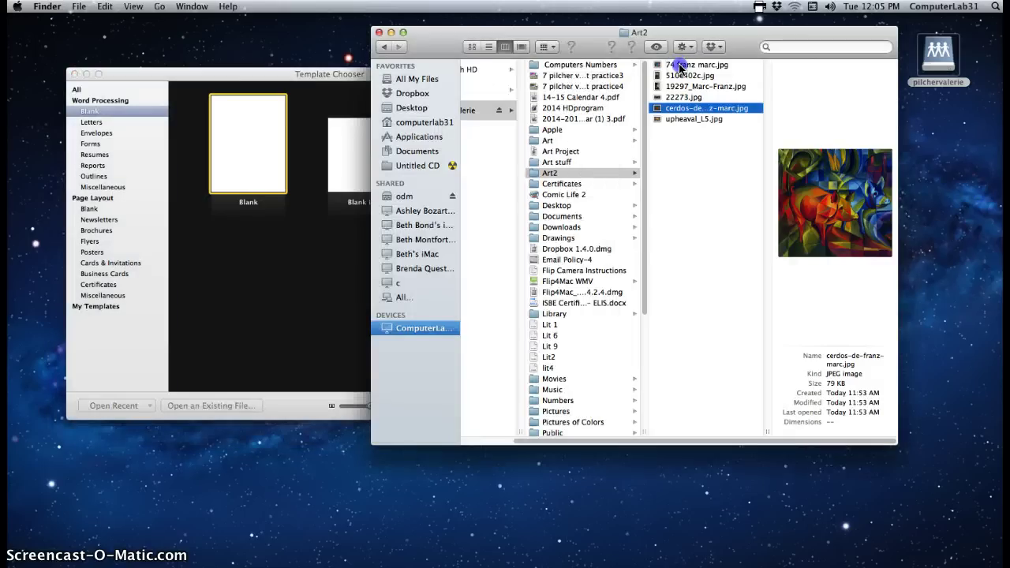
pyautogui.click(681, 68)
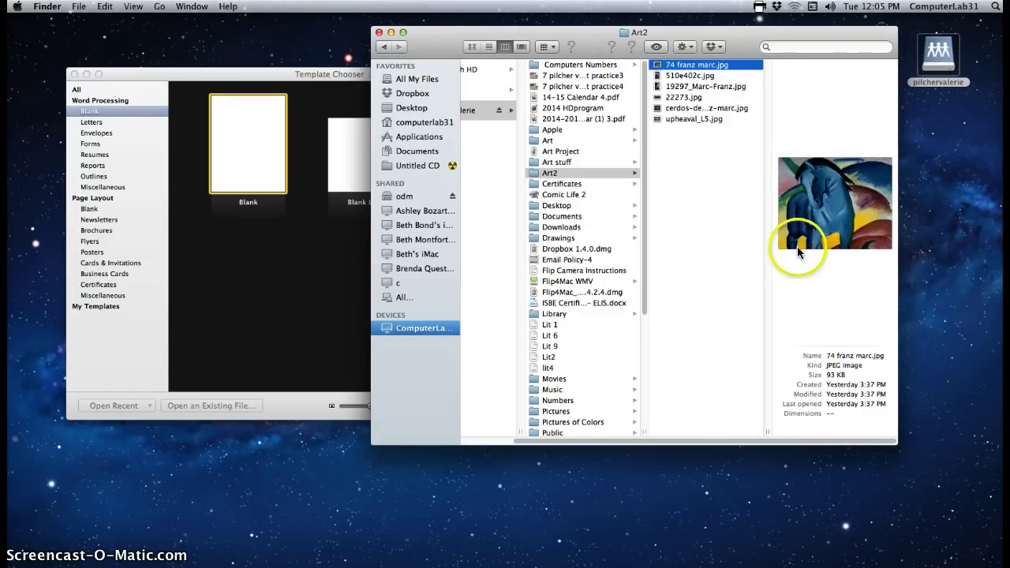
# Step: Create a blank landscape document from the Page Layout templates
pyautogui.click(88, 210)
pyautogui.click(88, 210)
pyautogui.click(362, 175)
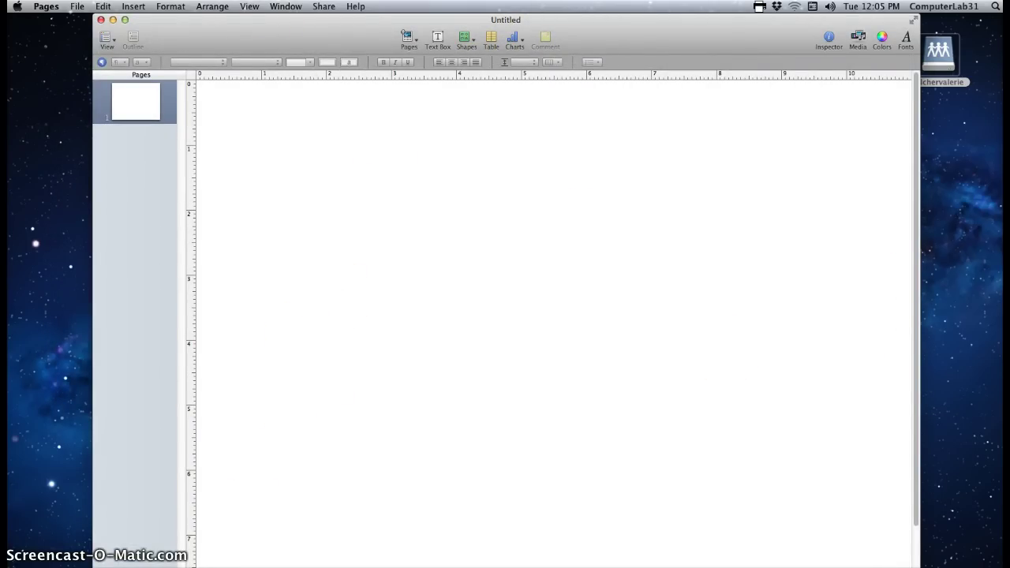
# Step: Shrink the document window to fit on the screen and set the page zoom to 100%
pyautogui.moveTo(918, 567); pyautogui.dragTo(850, 540)
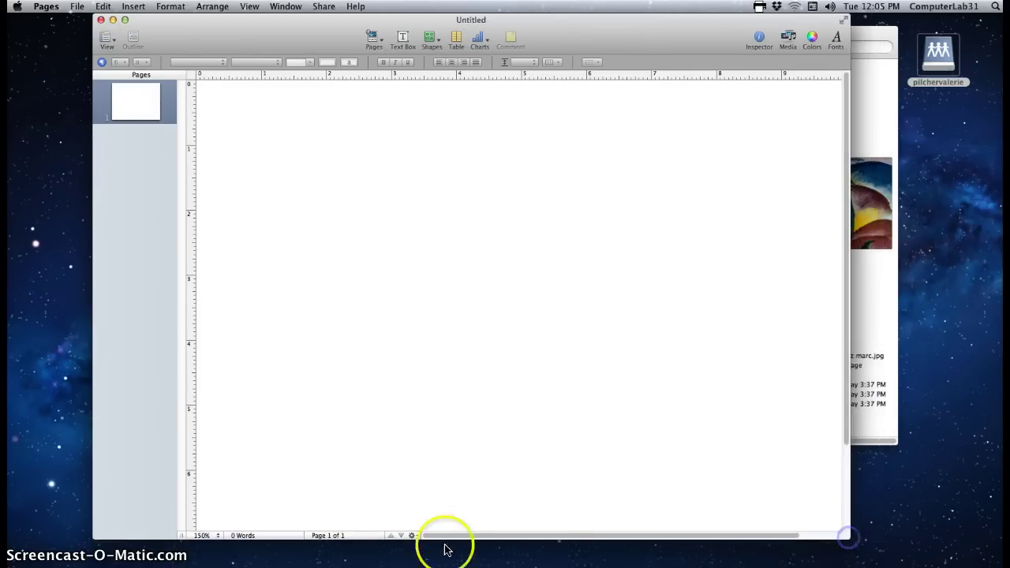
pyautogui.click(202, 540)
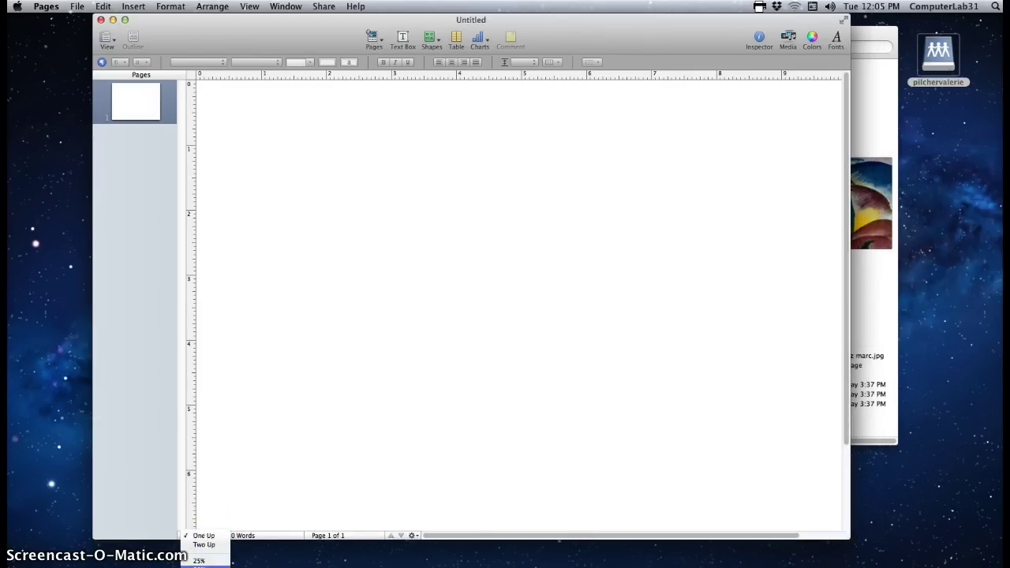
pyautogui.click(202, 516)
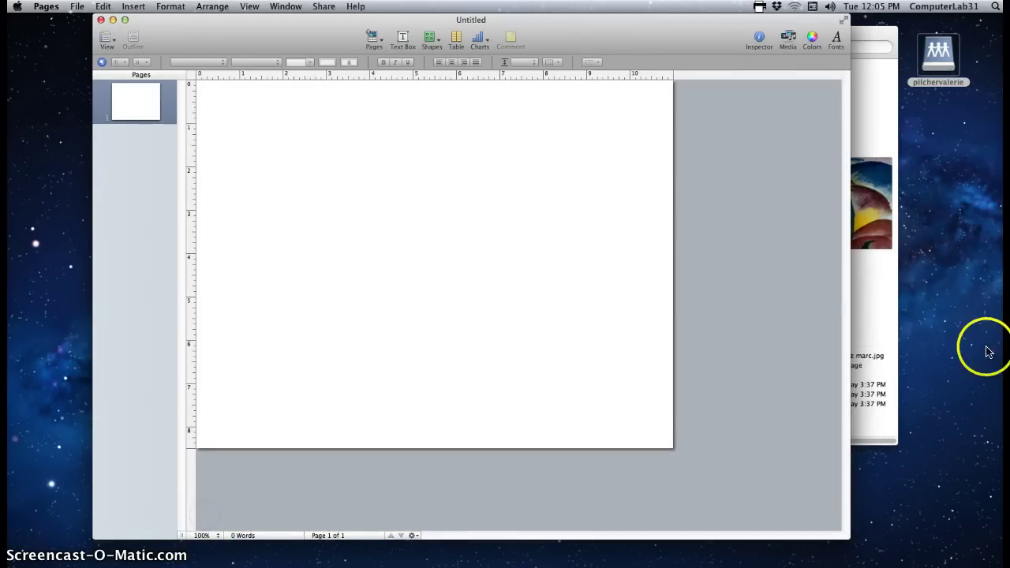
# Step: Place the 74 franz marc.jpg image from the Art2 folder onto the blank page and minimize the folder window
pyautogui.click(861, 283)
pyautogui.moveTo(862, 30); pyautogui.dragTo(957, 35)
pyautogui.moveTo(934, 219); pyautogui.dragTo(338, 181)
pyautogui.click(486, 38)
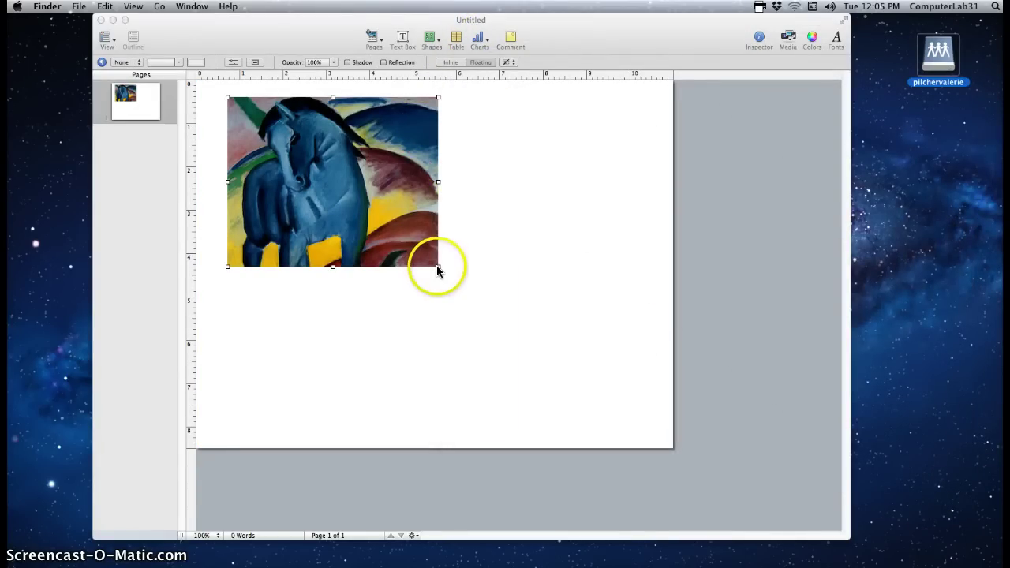
# Step: Enlarge the blue horse image until it fills the whole landscape page and shift it slightly downward
pyautogui.moveTo(439, 266); pyautogui.dragTo(668, 419)
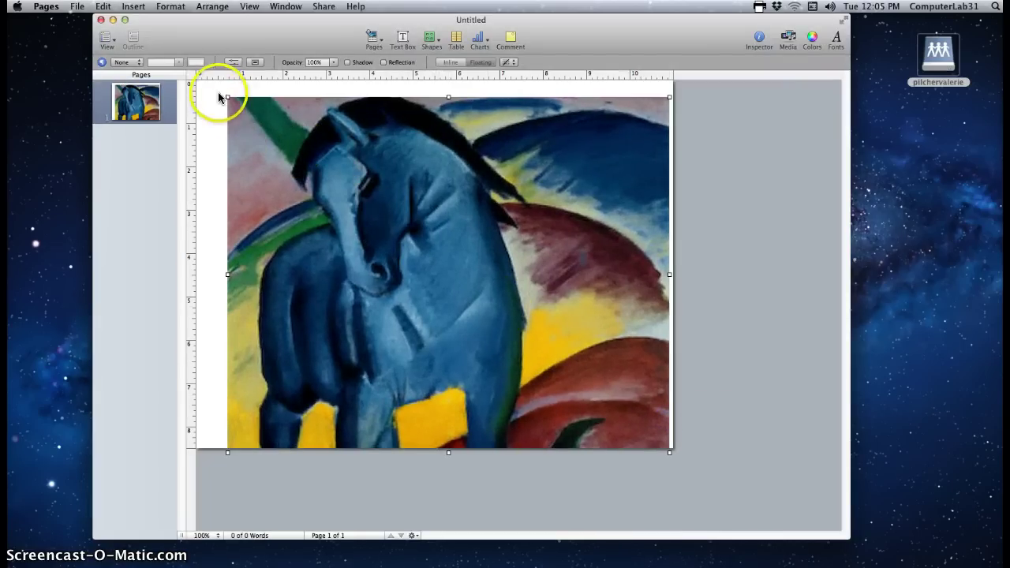
pyautogui.moveTo(227, 97); pyautogui.dragTo(195, 79)
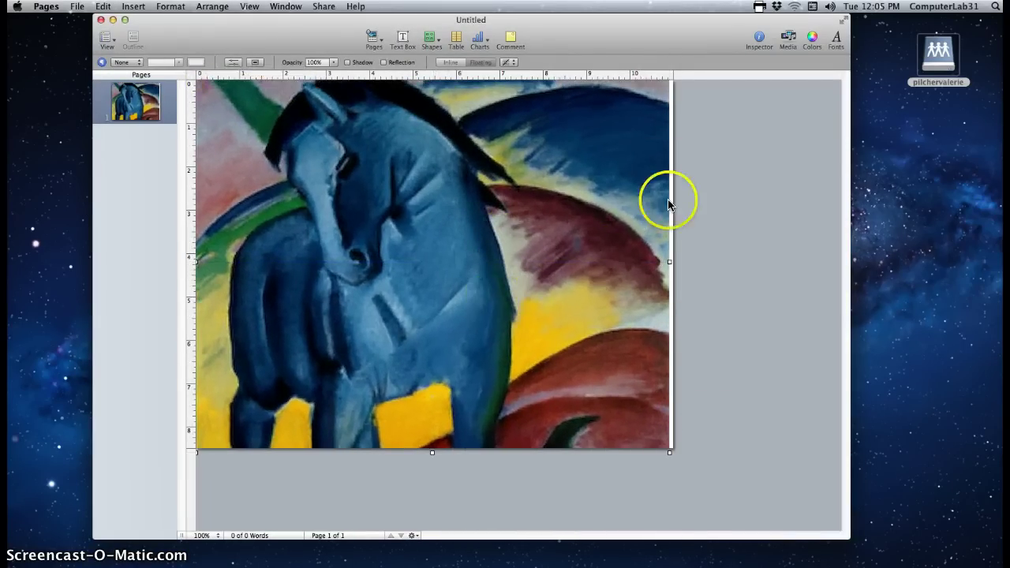
pyautogui.moveTo(668, 260); pyautogui.dragTo(672, 264)
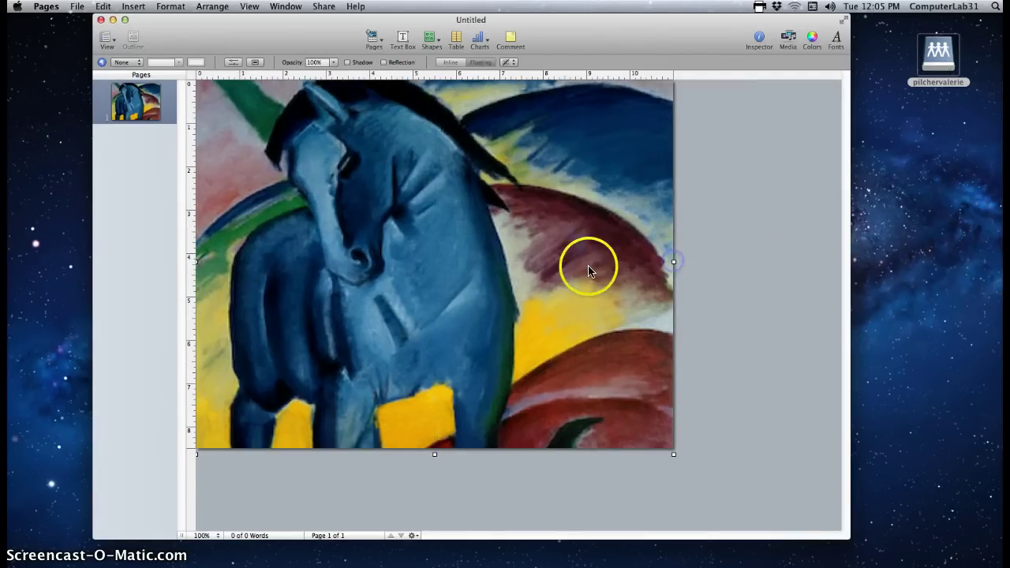
pyautogui.moveTo(589, 266); pyautogui.dragTo(584, 281)
pyautogui.click(490, 318)
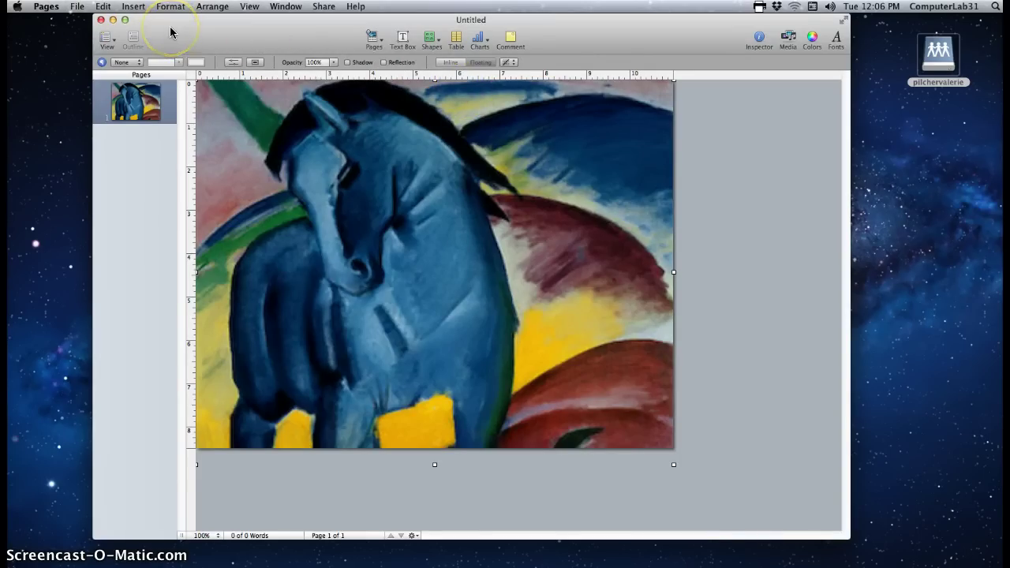
# Step: Start saving the document and choose the Art2 folder in the personal share on the odm server as its location
pyautogui.click(77, 7)
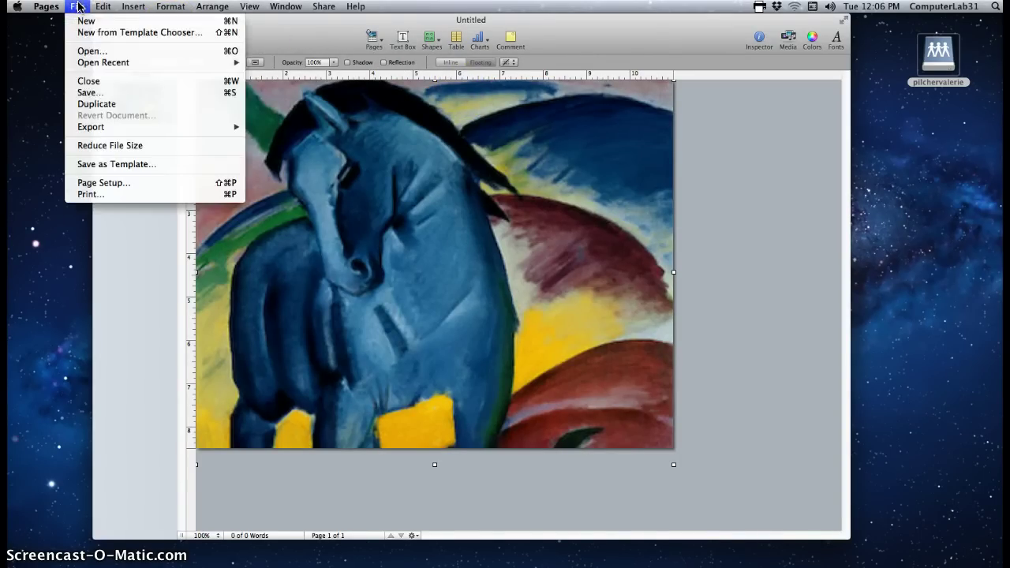
pyautogui.click(98, 92)
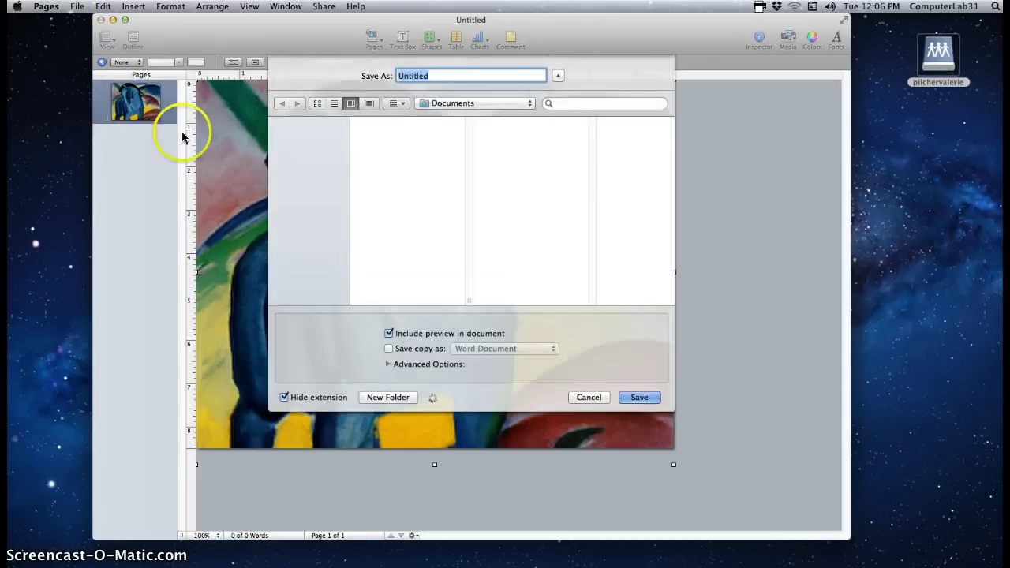
pyautogui.click(302, 243)
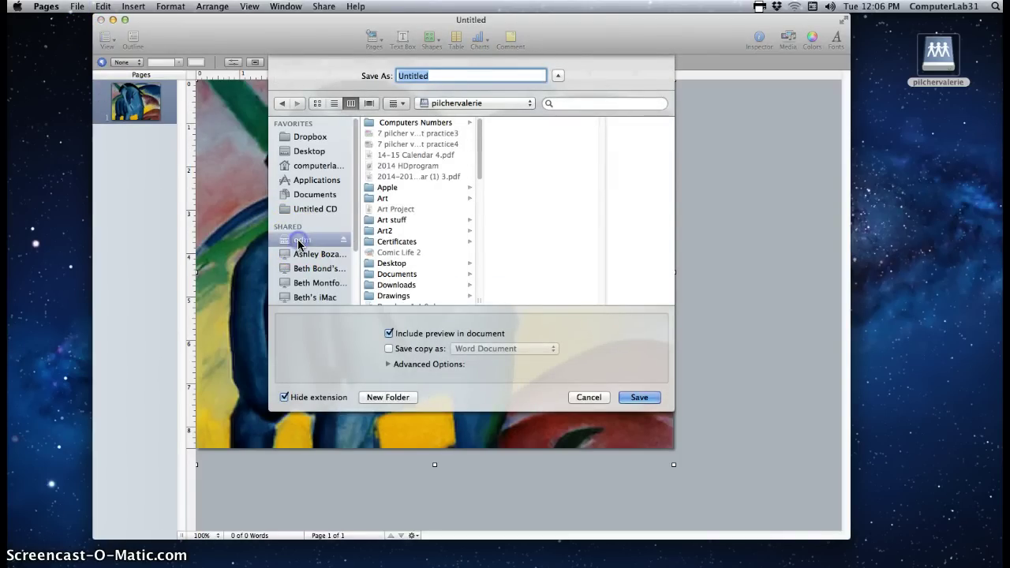
pyautogui.click(385, 225)
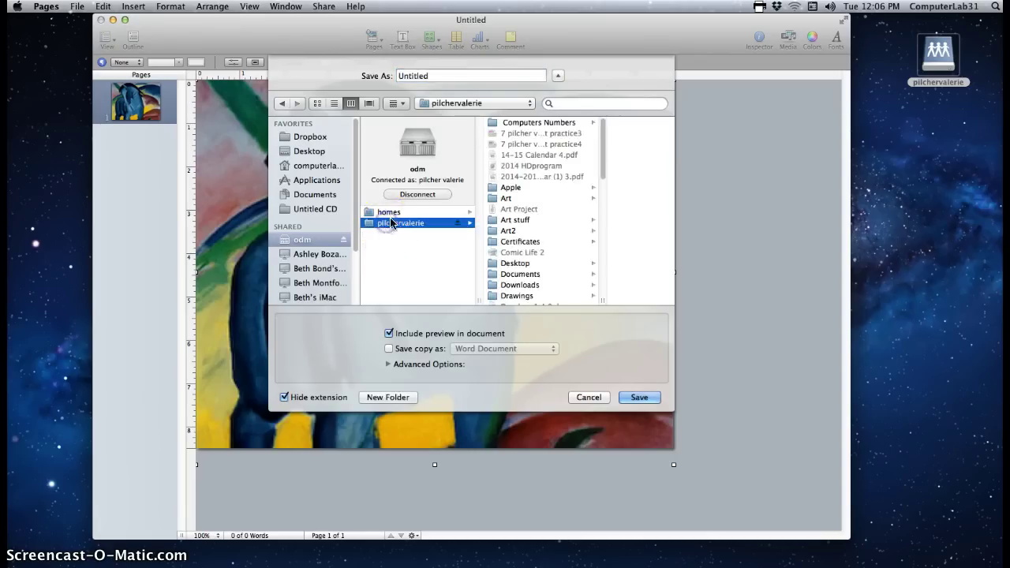
pyautogui.click(512, 230)
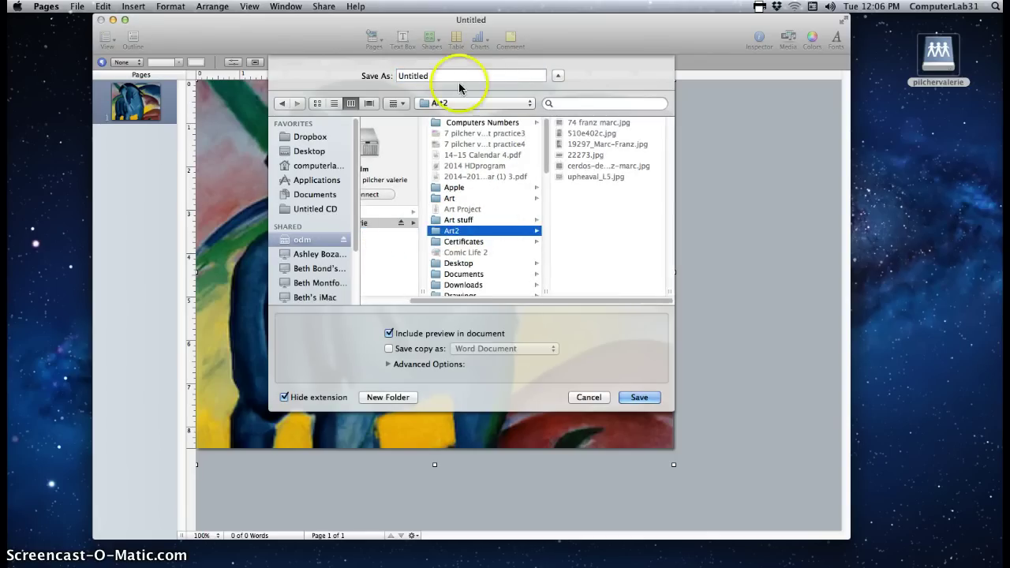
# Step: Name the document with 7, the student's surname and initial, and "Franz Marc", and save it
pyautogui.moveTo(430, 75); pyautogui.dragTo(389, 76)
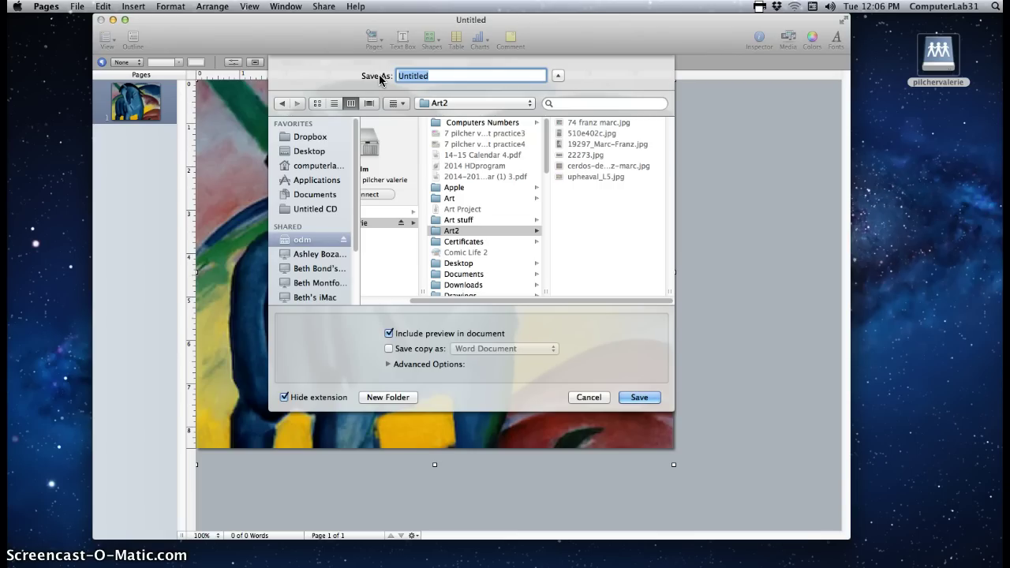
pyautogui.write('7 pilh')
pyautogui.press('BackSpace')
pyautogui.write('cher v Franz Marc')
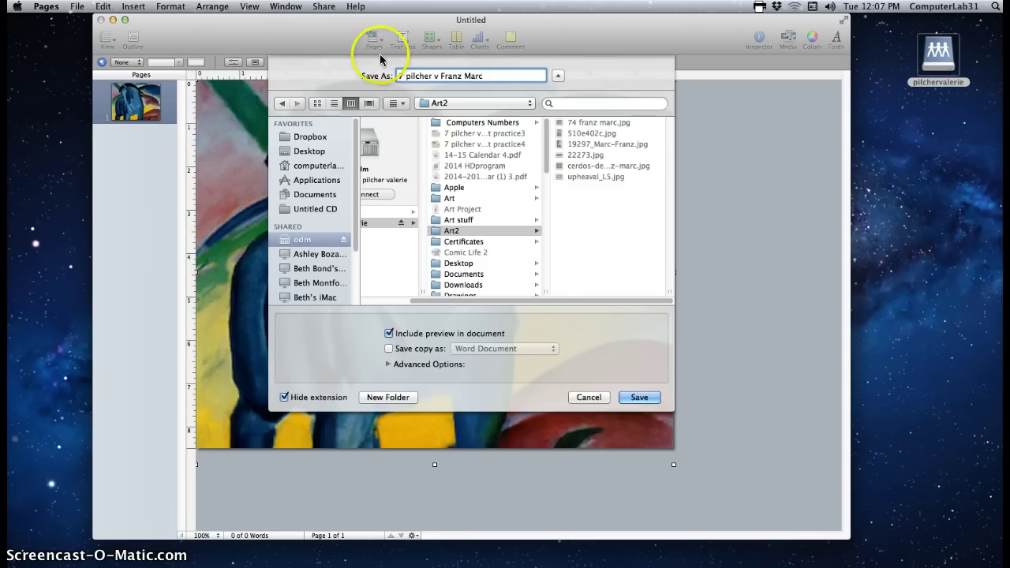
pyautogui.click(639, 400)
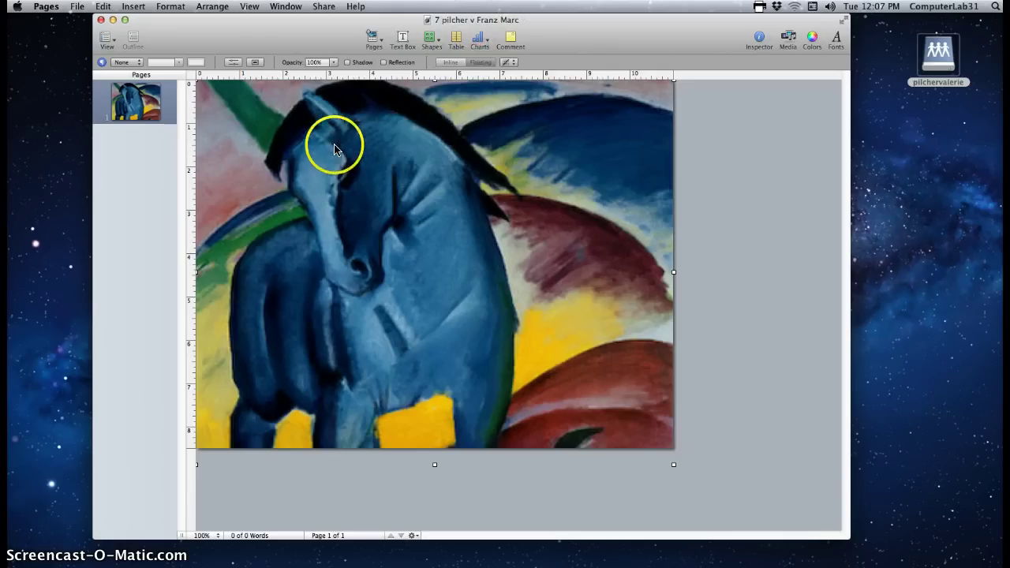
# Step: Start a custom drawn shape at the page's lower edge and trace up the outer contour of the horse's leftmost leg
pyautogui.click(429, 41)
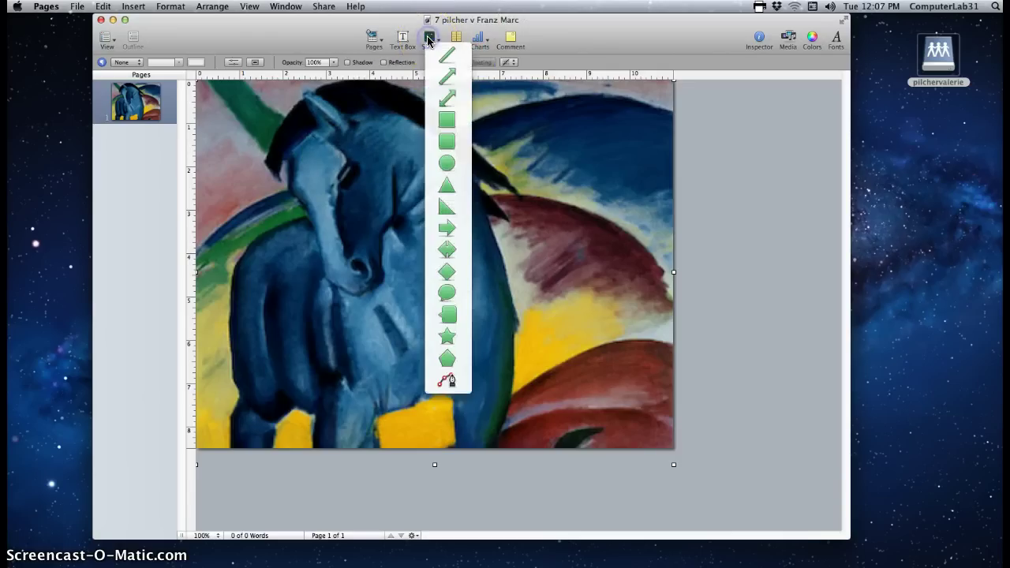
pyautogui.click(439, 382)
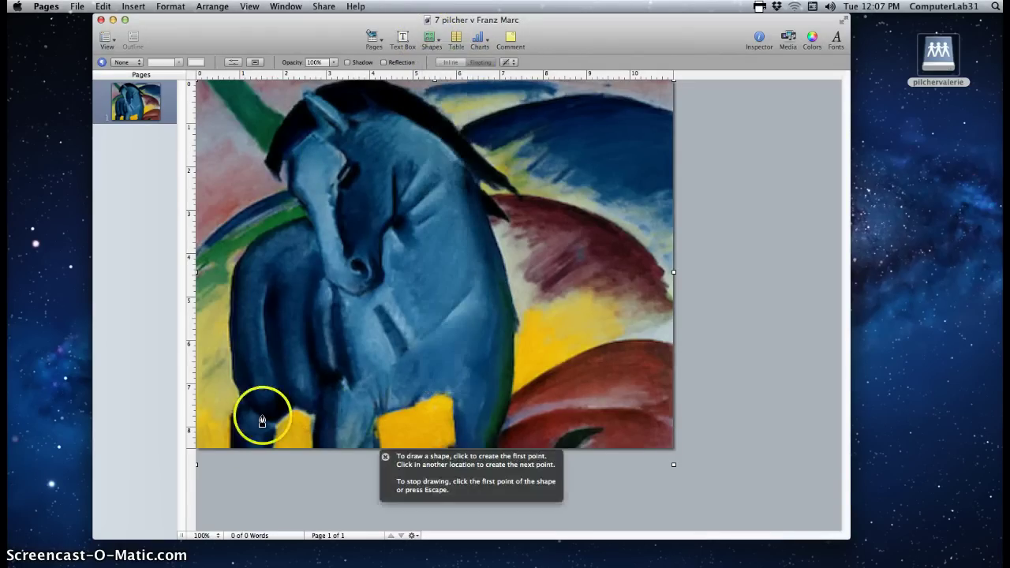
pyautogui.click(229, 450)
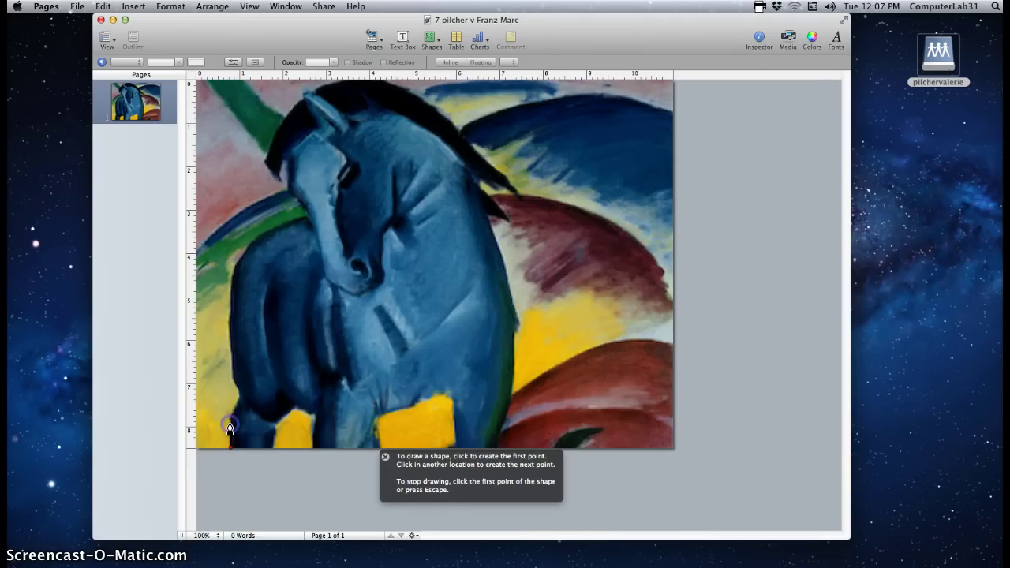
pyautogui.click(228, 423)
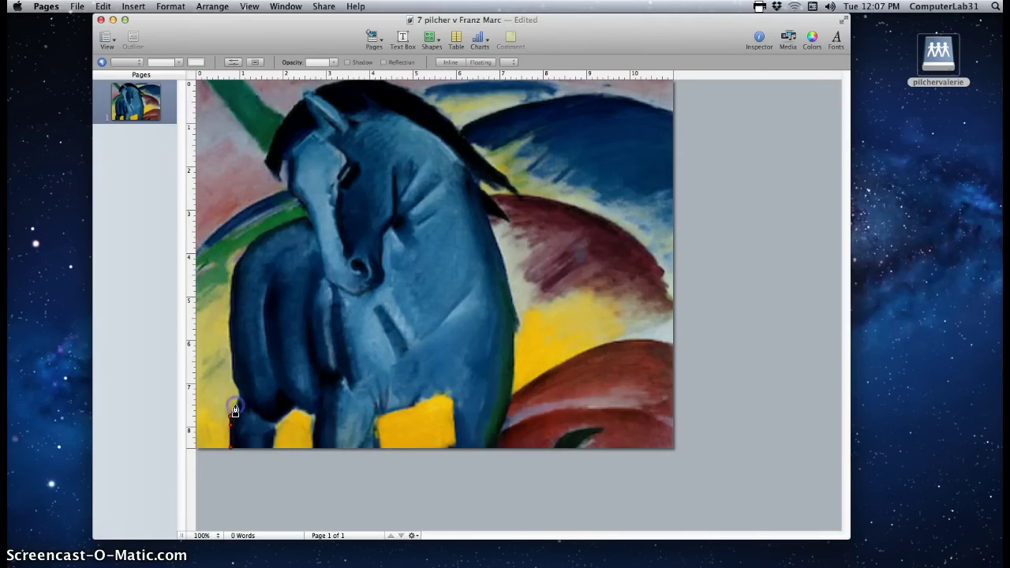
pyautogui.click(237, 405)
pyautogui.click(238, 394)
pyautogui.click(232, 381)
pyautogui.click(230, 358)
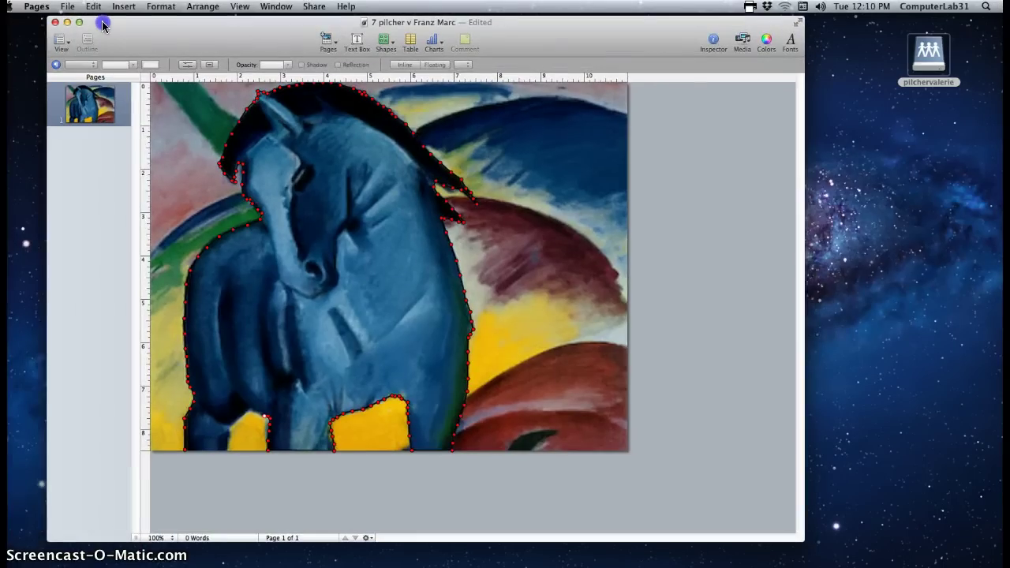
# Step: Trace the yellow gap beside the horse's leftmost leg down to the page edge and close the outline at its starting point
pyautogui.click(262, 419)
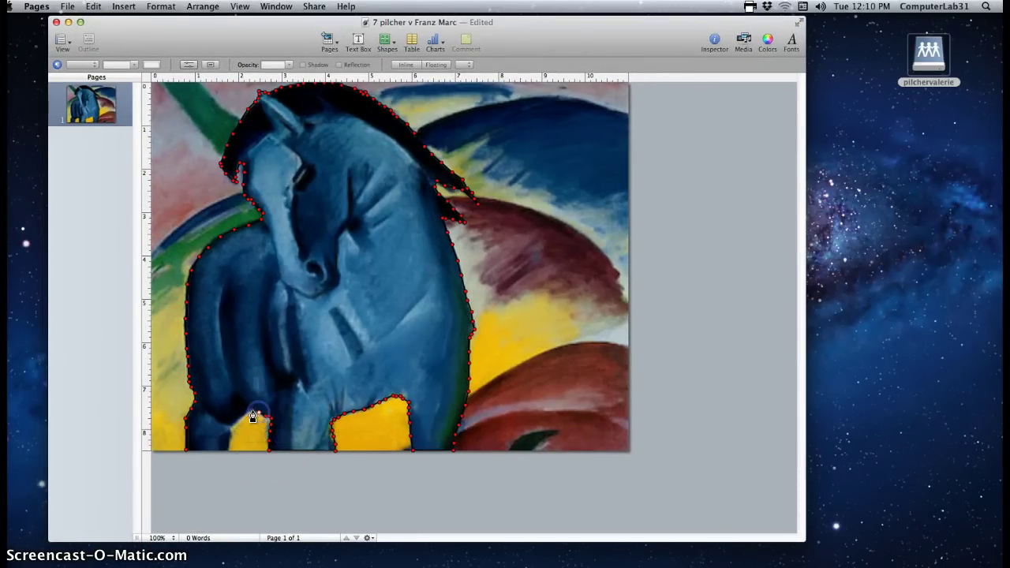
pyautogui.click(252, 414)
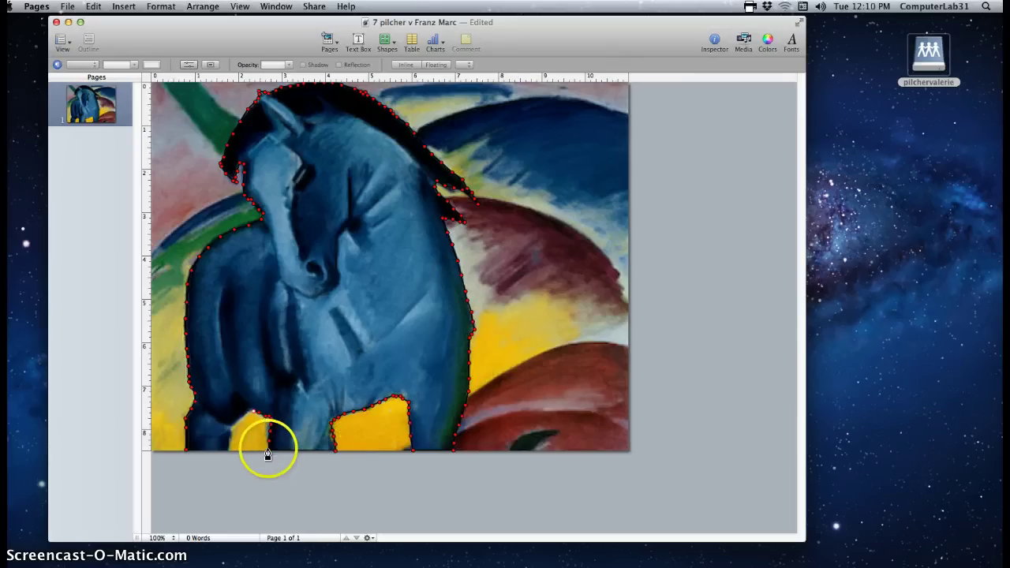
pyautogui.click(248, 413)
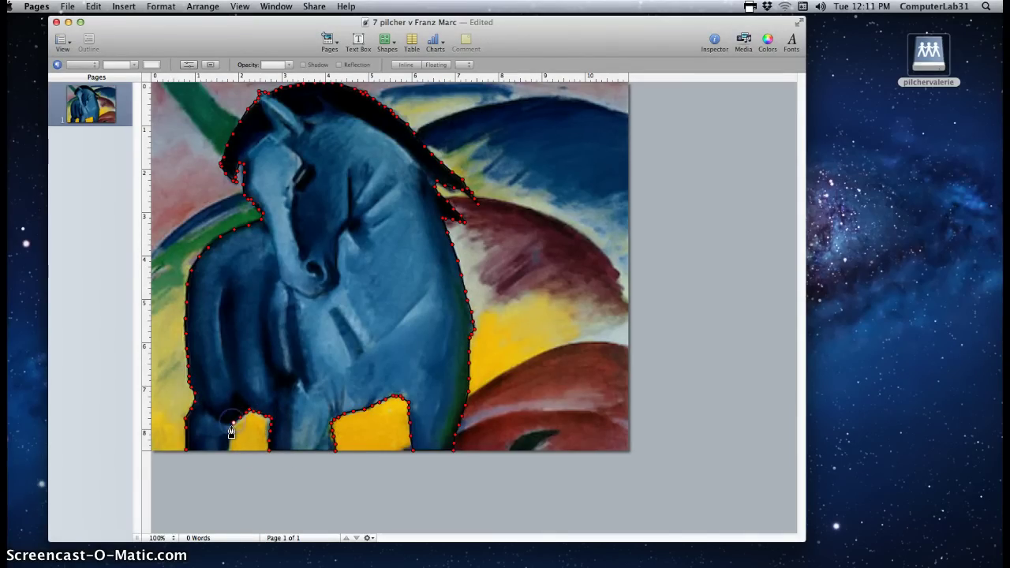
pyautogui.click(229, 436)
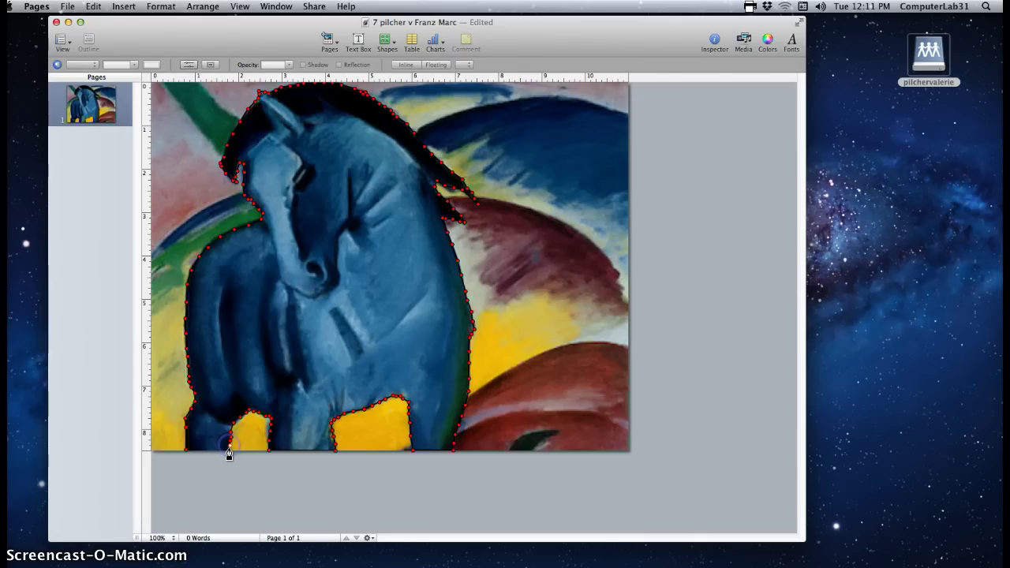
pyautogui.click(188, 453)
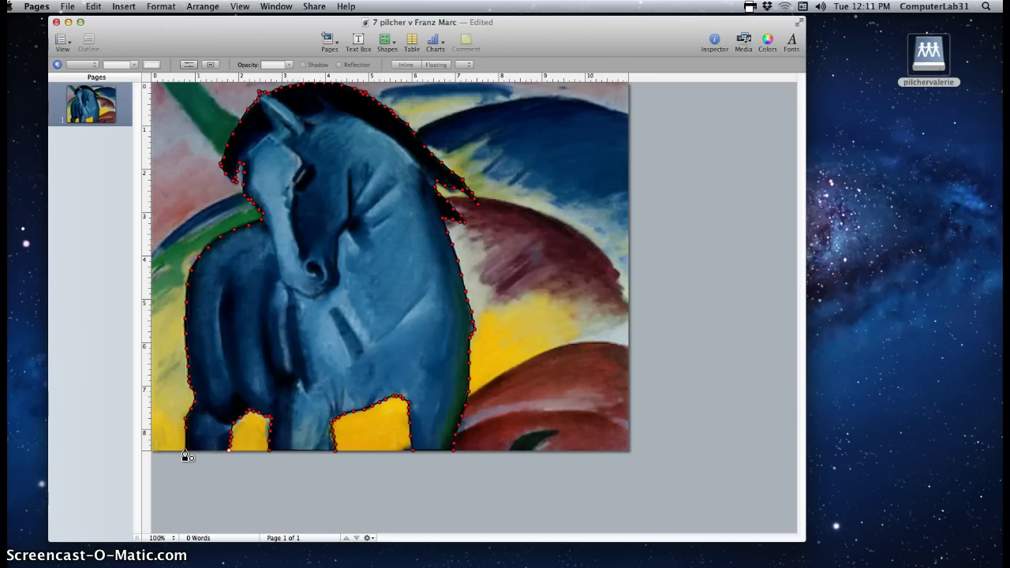
pyautogui.click(185, 455)
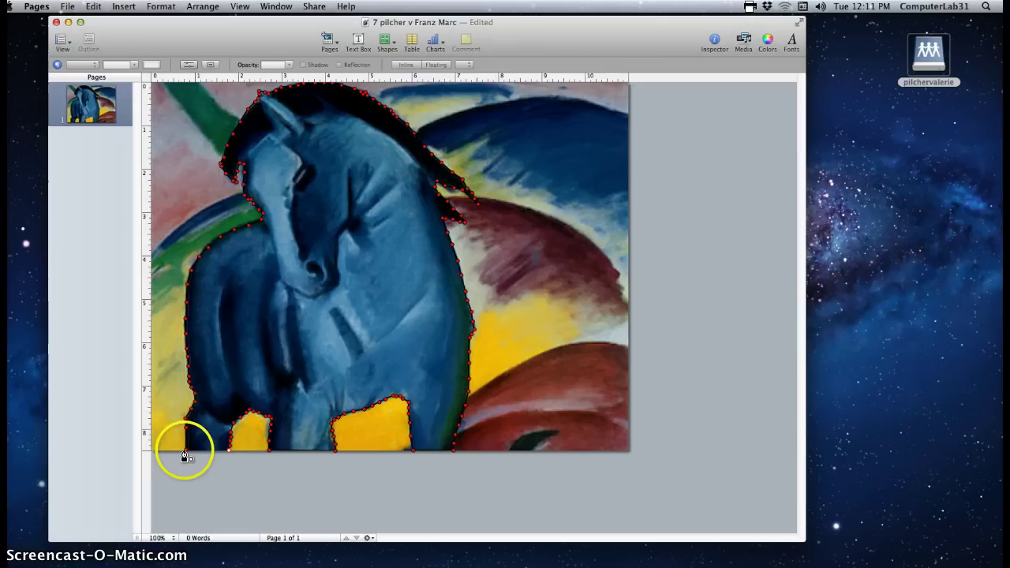
pyautogui.click(185, 456)
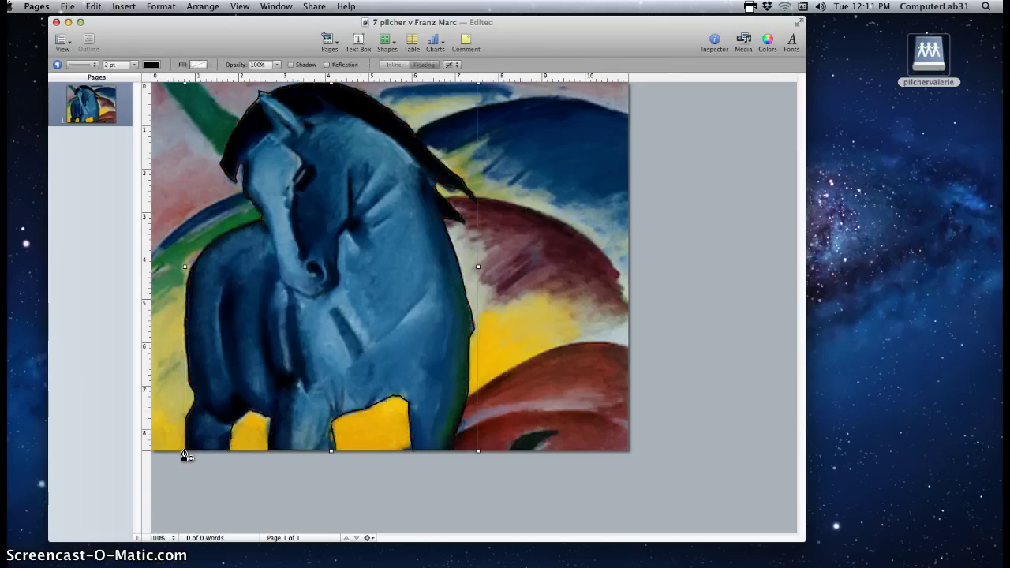
# Step: Move the painting slightly beneath the traced outline and undo the move
pyautogui.moveTo(364, 254)
pyautogui.mouseDown()
pyautogui.moveTo(578, 270)
pyautogui.moveTo(359, 251)
pyautogui.mouseUp()
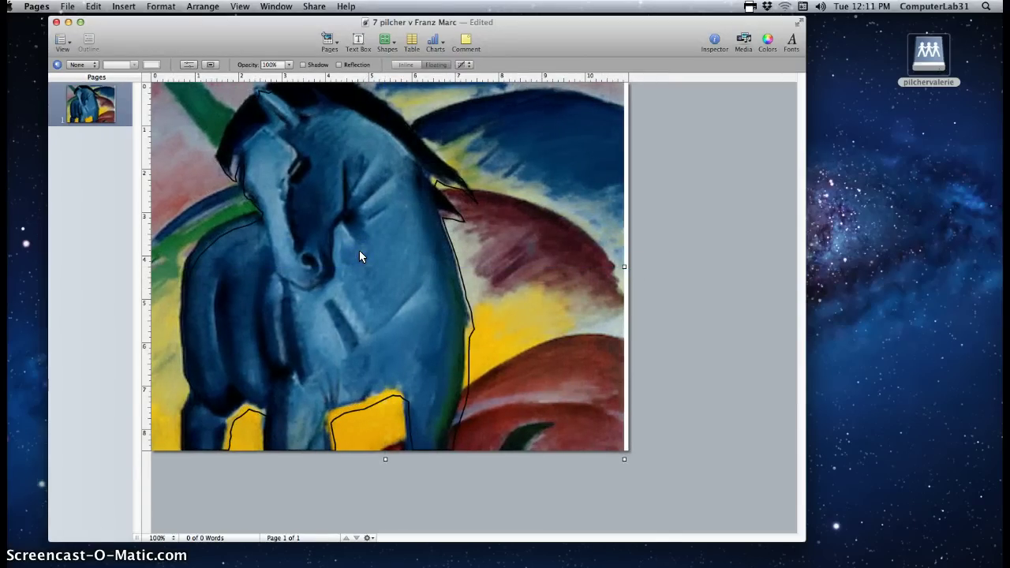
pyautogui.press('Return')
pyautogui.click(467, 255)
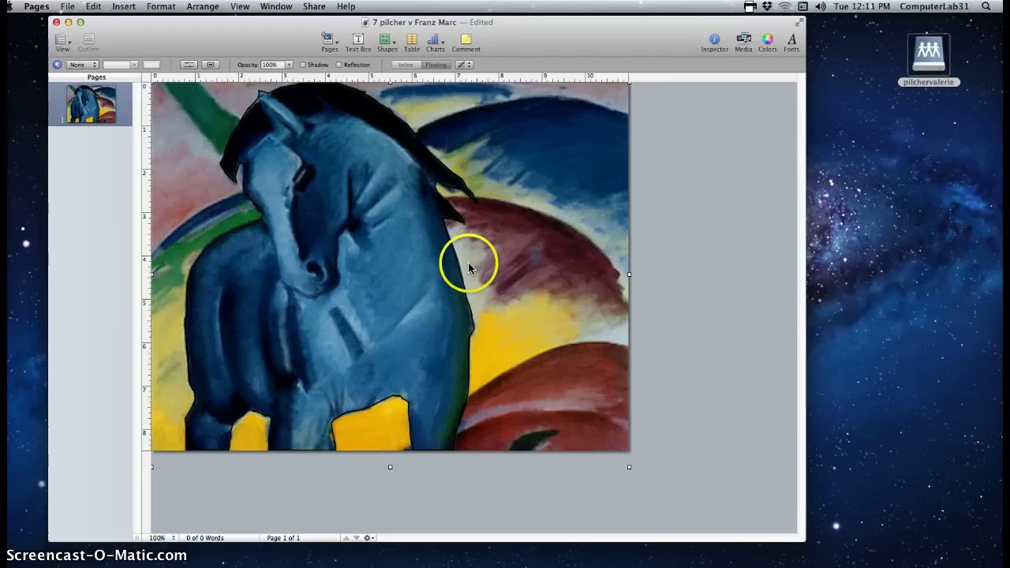
# Step: Save a version of the document with the traced horse outline
pyautogui.click(68, 6)
pyautogui.click(85, 95)
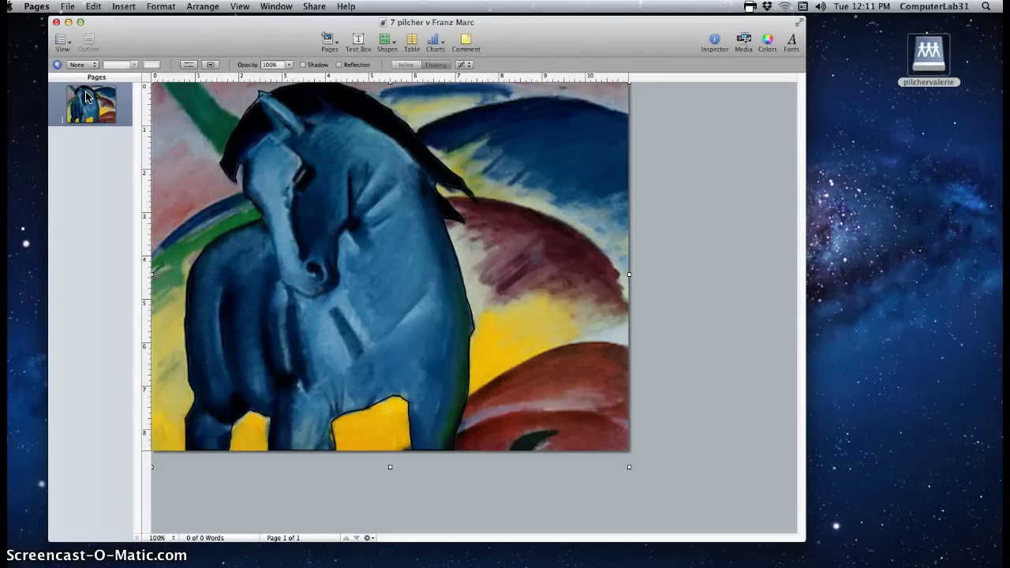
pyautogui.click(264, 228)
pyautogui.click(305, 79)
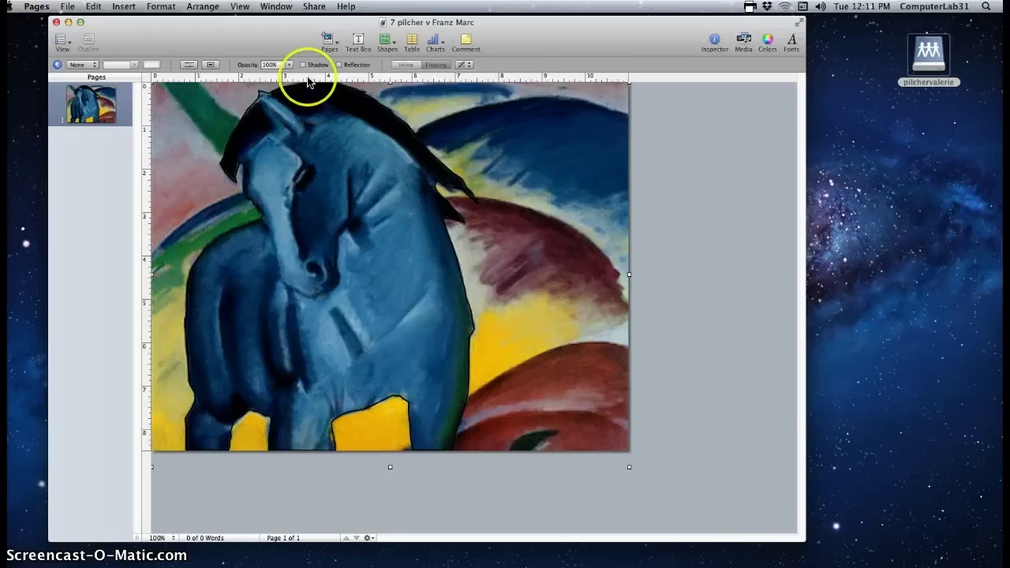
pyautogui.click(346, 187)
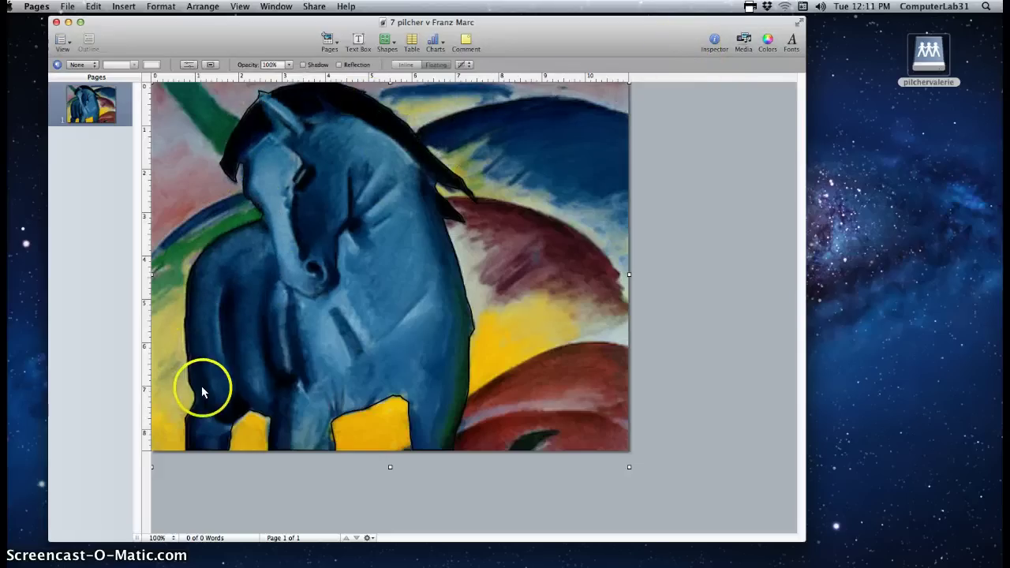
# Step: Open the Inspector and give the traced horse shape a white Color Fill
pyautogui.click(716, 41)
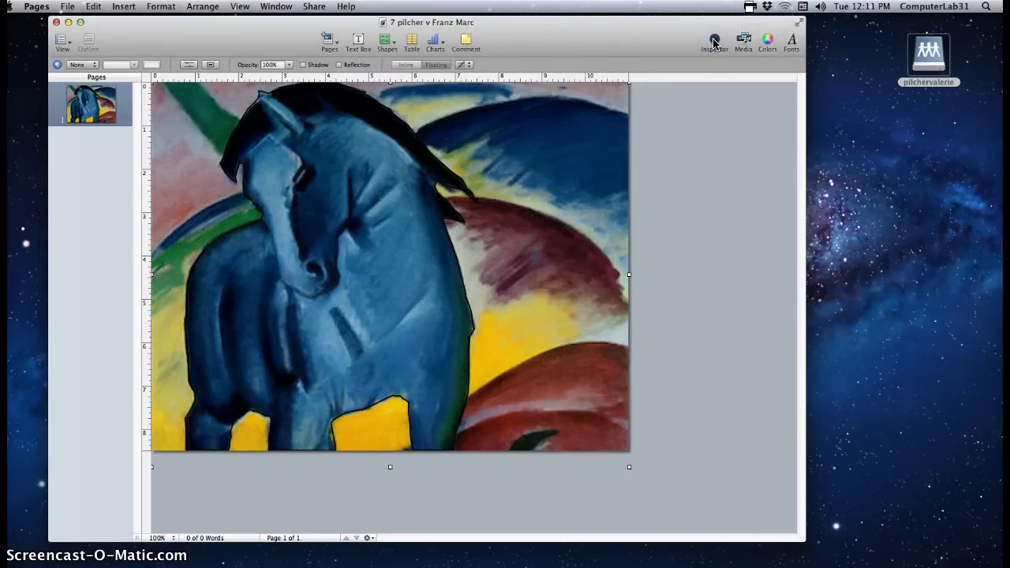
pyautogui.click(394, 120)
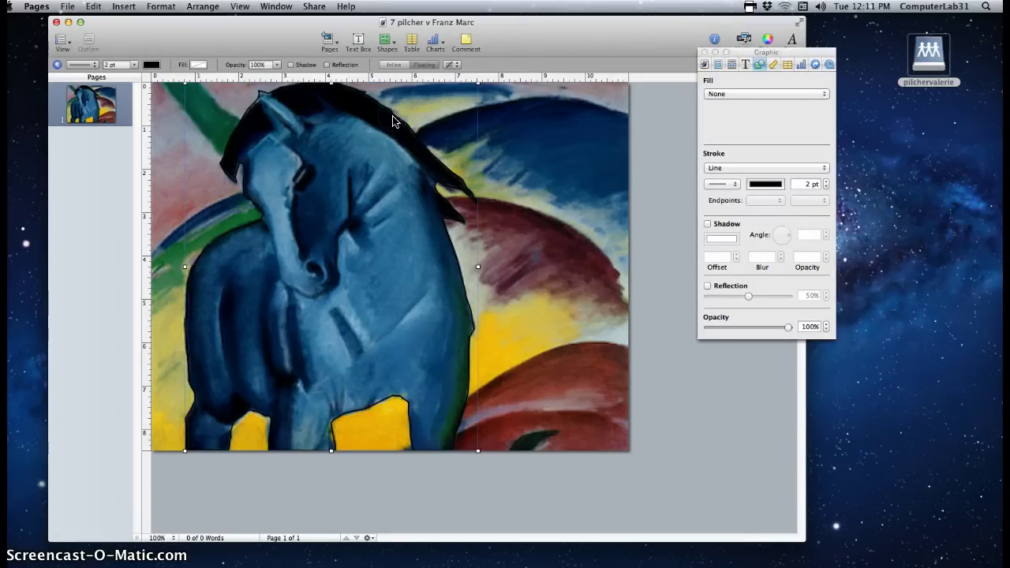
pyautogui.click(765, 93)
pyautogui.click(745, 104)
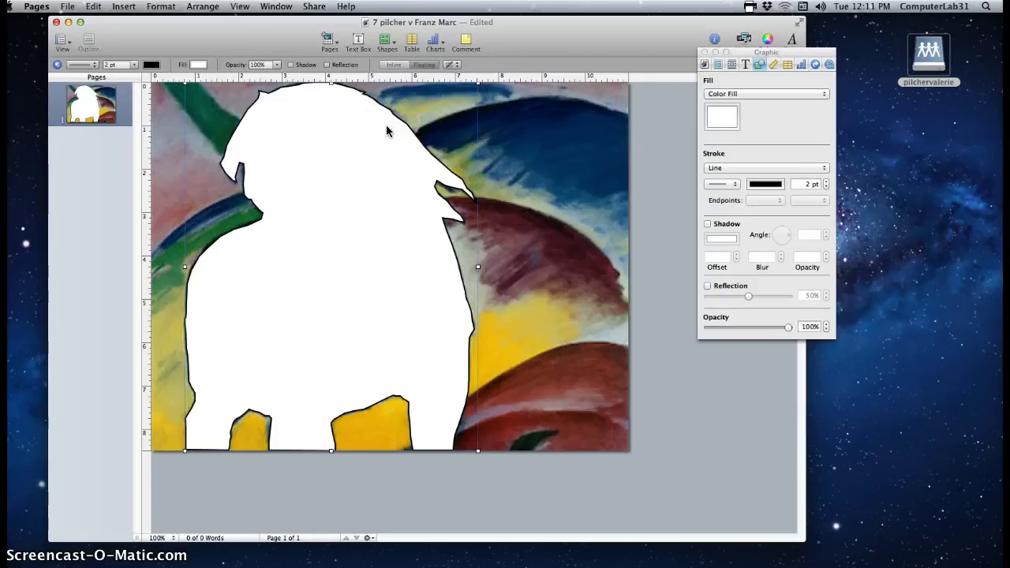
# Step: Save a version of the document with the filled horse shape
pyautogui.click(68, 6)
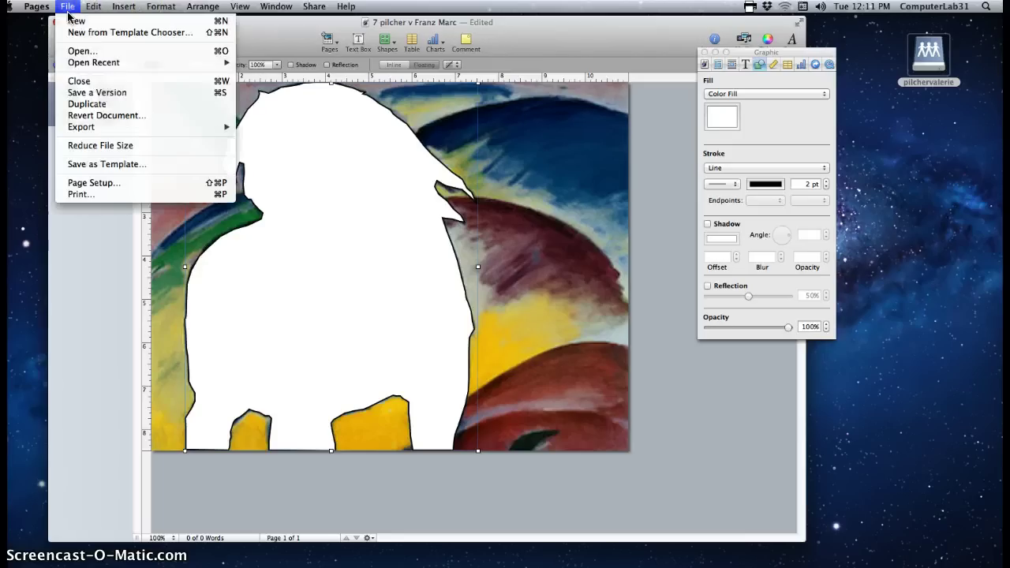
pyautogui.click(90, 93)
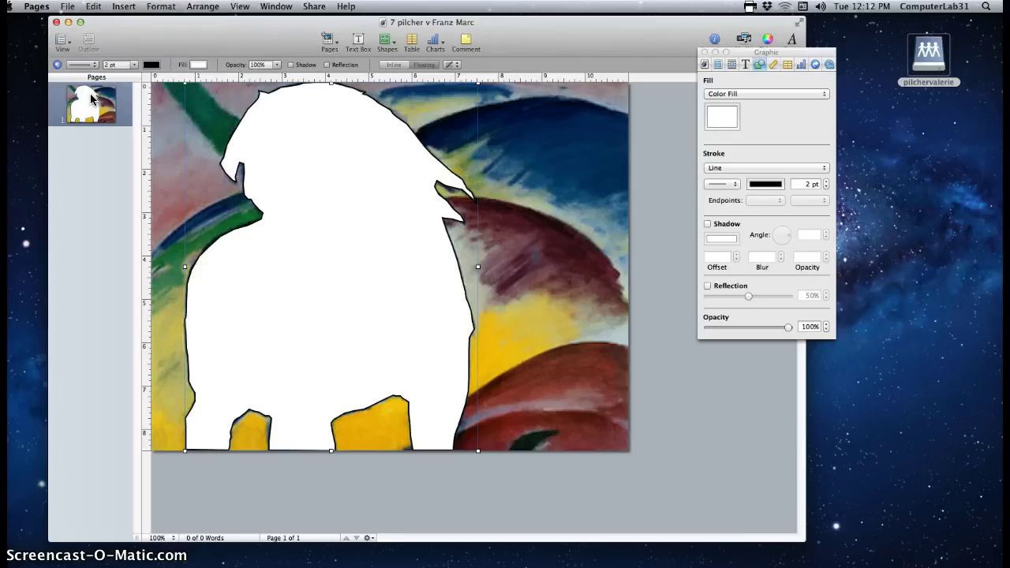
pyautogui.click(91, 21)
# Step: Duplicate the document and place the copy's window over the original
pyautogui.click(67, 8)
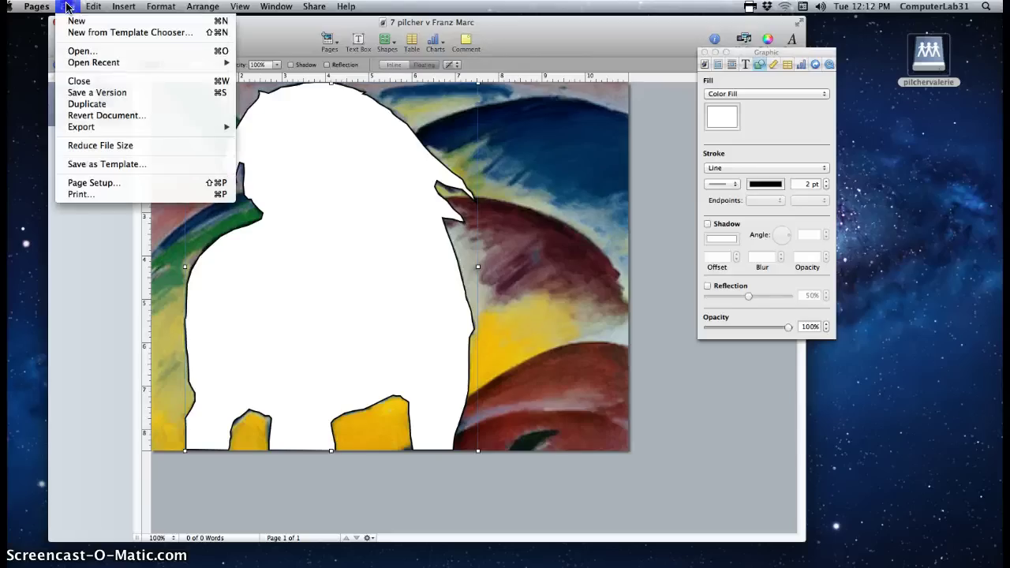
pyautogui.click(76, 107)
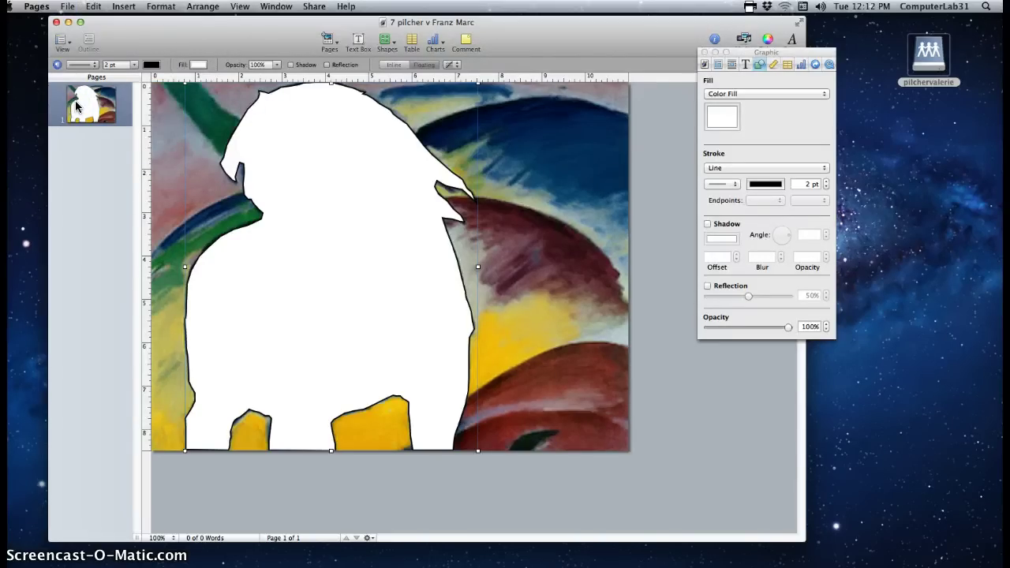
pyautogui.click(85, 96)
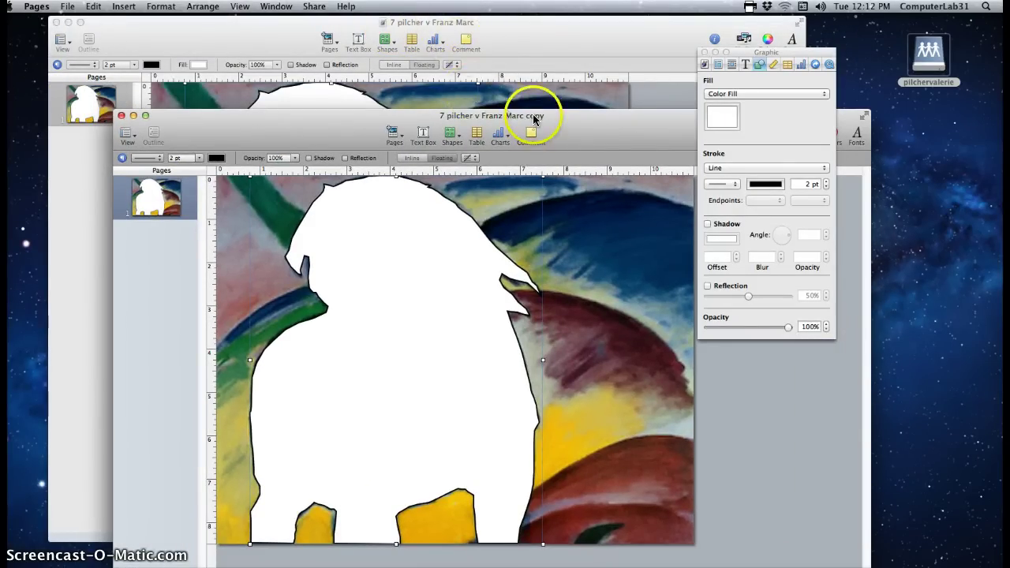
pyautogui.moveTo(534, 117); pyautogui.dragTo(474, 25)
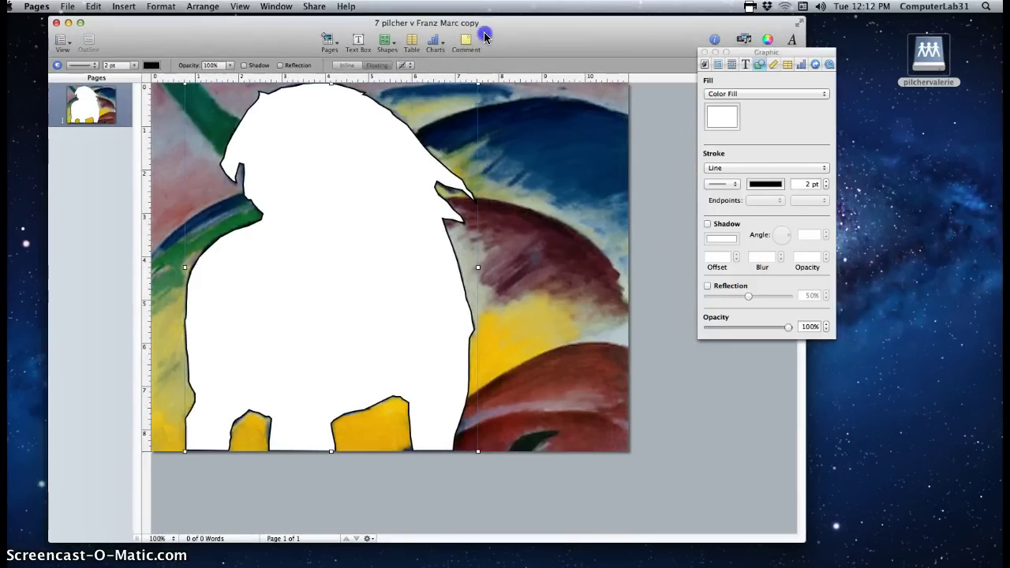
# Step: Start saving the copy and replace "copy" in its name so that it ends in "Franz Marc2"
pyautogui.click(68, 7)
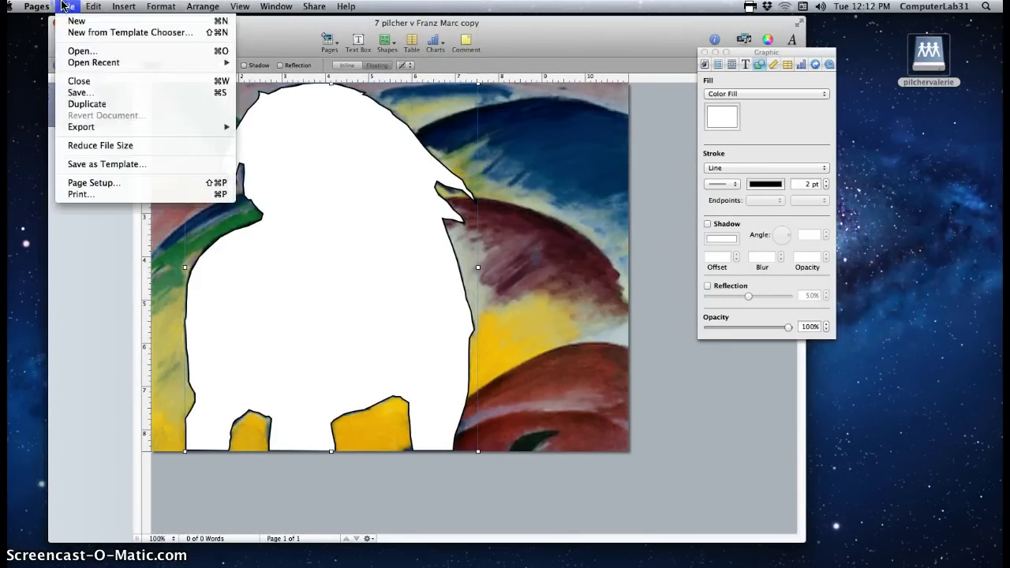
pyautogui.click(80, 95)
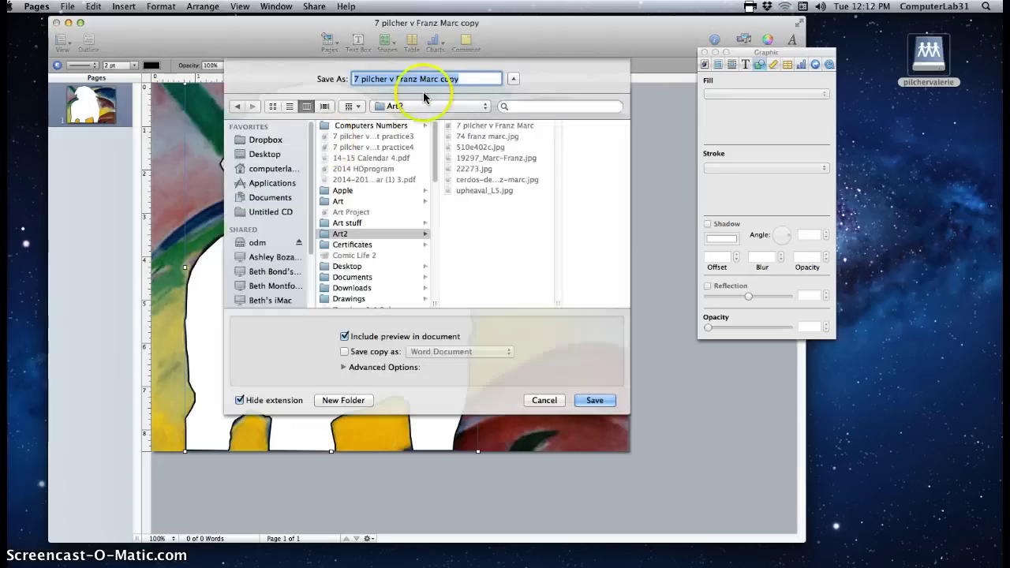
pyautogui.click(460, 79)
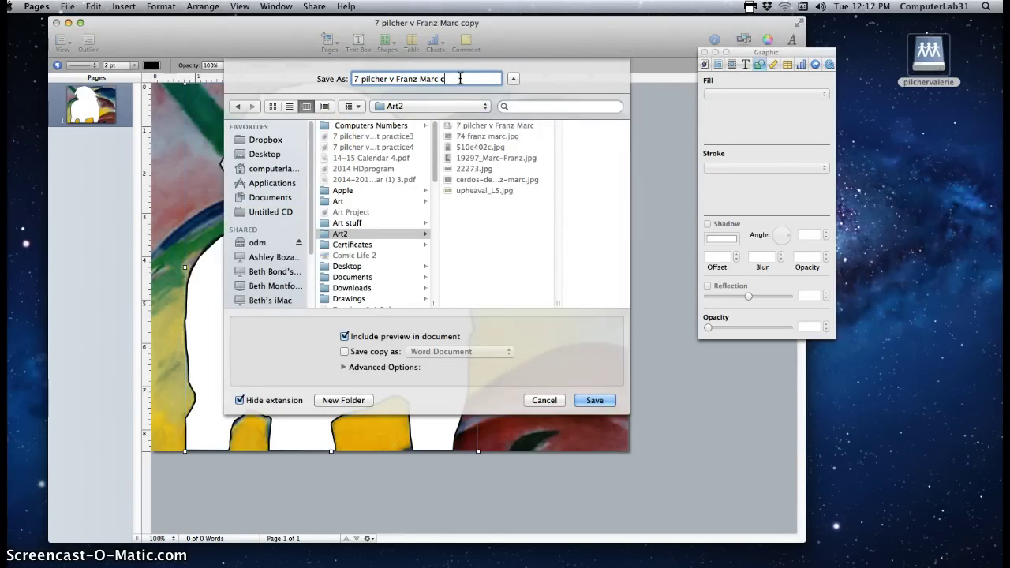
pyautogui.click(449, 82)
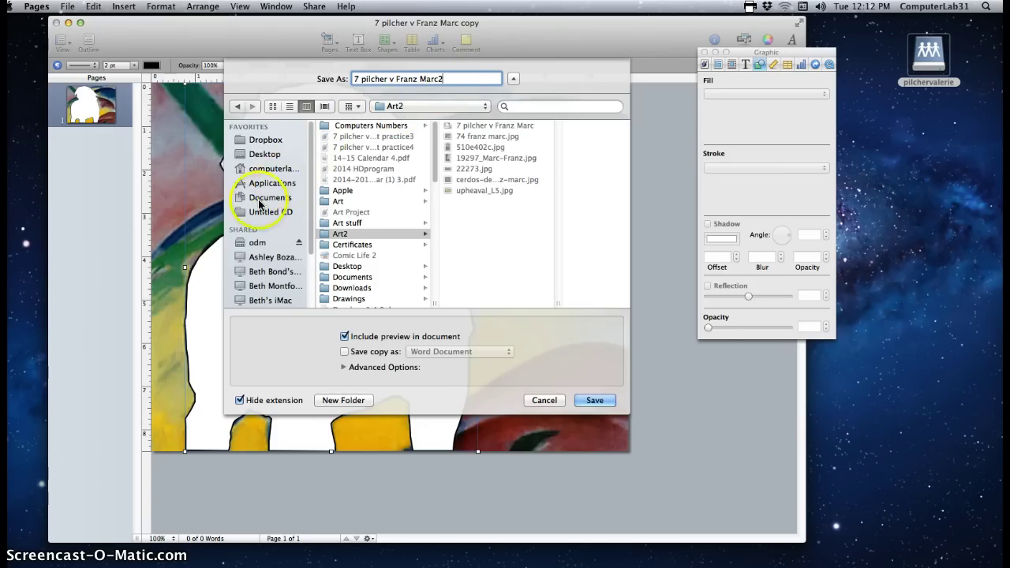
# Step: Choose the Art2 folder in the personal share on the odm server and save the copy there
pyautogui.click(255, 243)
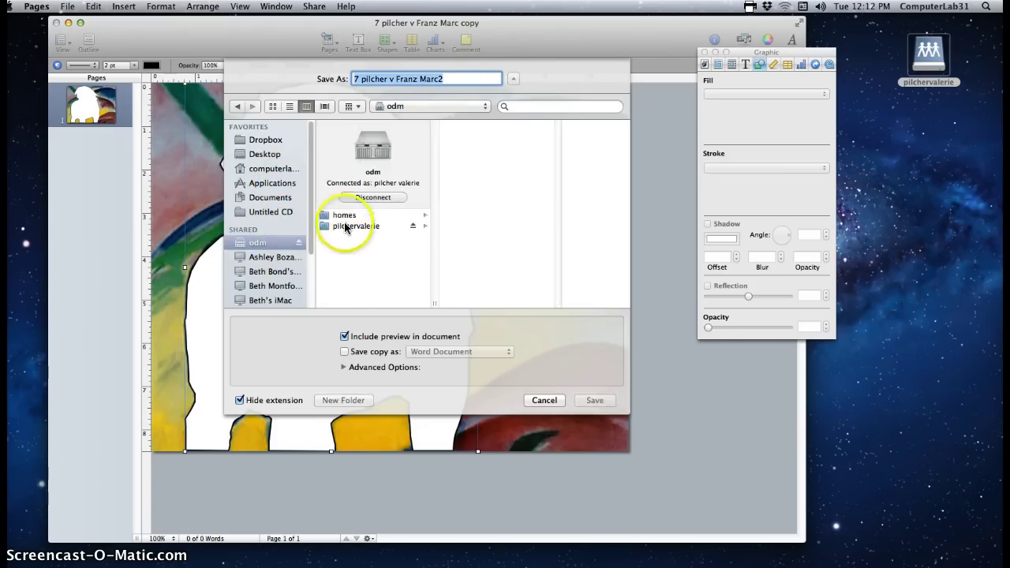
pyautogui.click(345, 227)
pyautogui.click(419, 233)
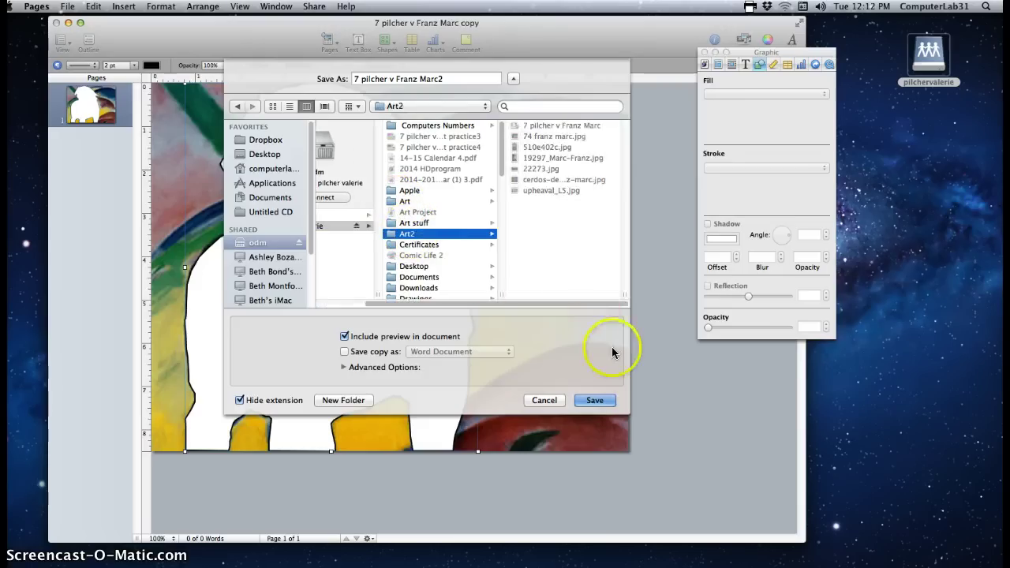
pyautogui.click(594, 400)
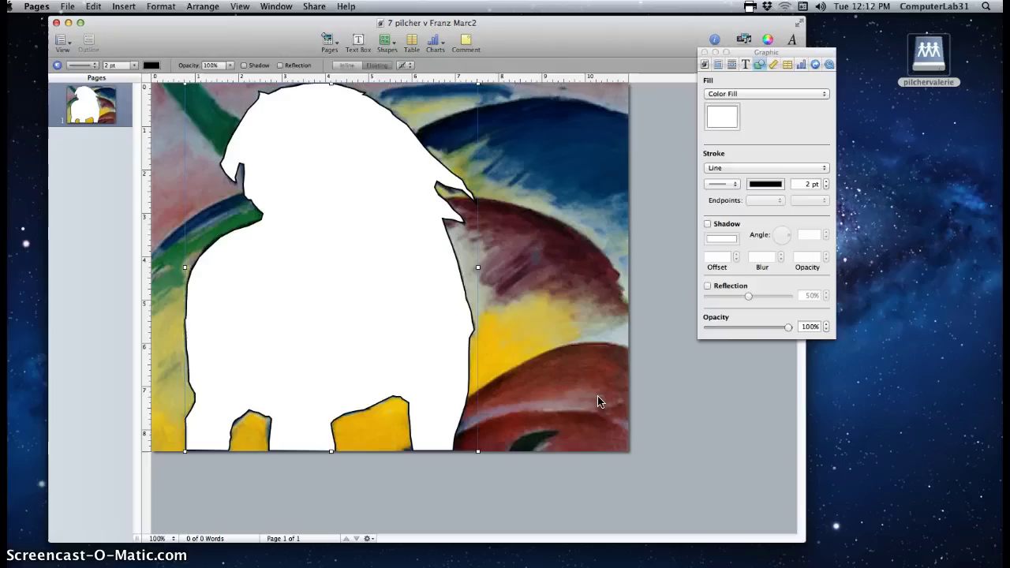
# Step: Duplicate the "Franz Marc2" document
pyautogui.click(67, 6)
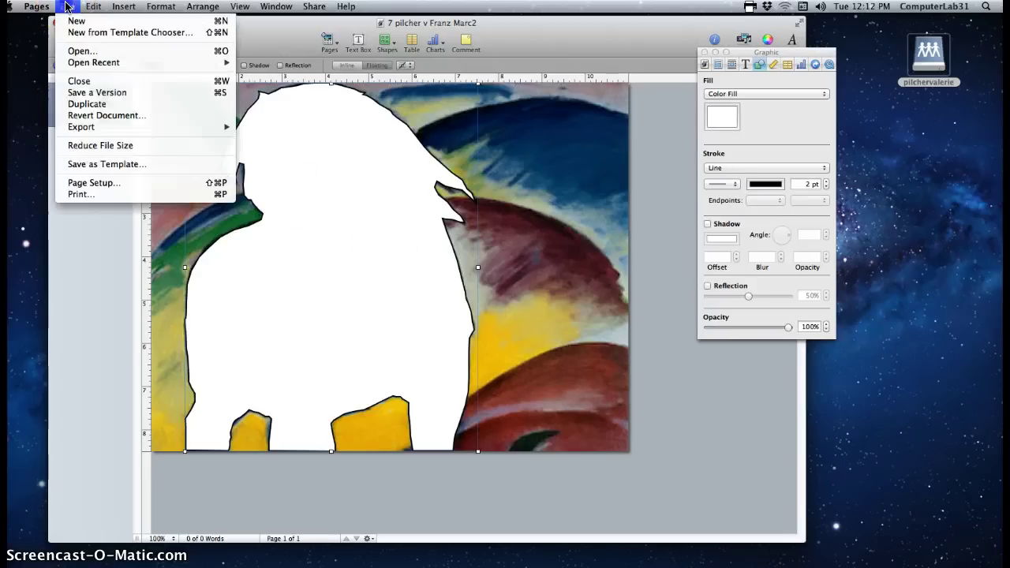
pyautogui.click(87, 104)
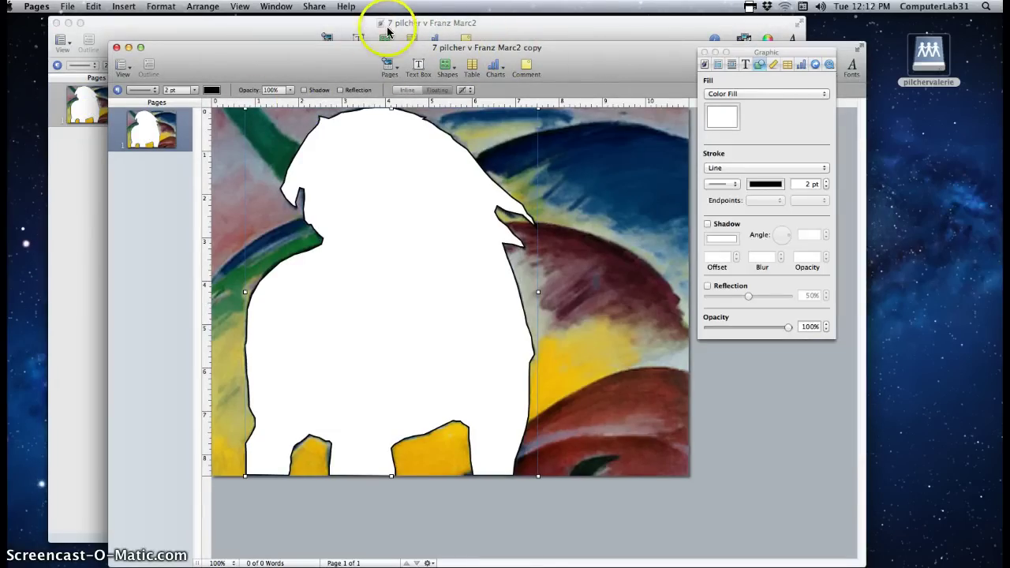
# Step: Stagger the windows of "Franz Marc2" and its duplicate, keeping the duplicate in front
pyautogui.moveTo(410, 47); pyautogui.dragTo(377, 38)
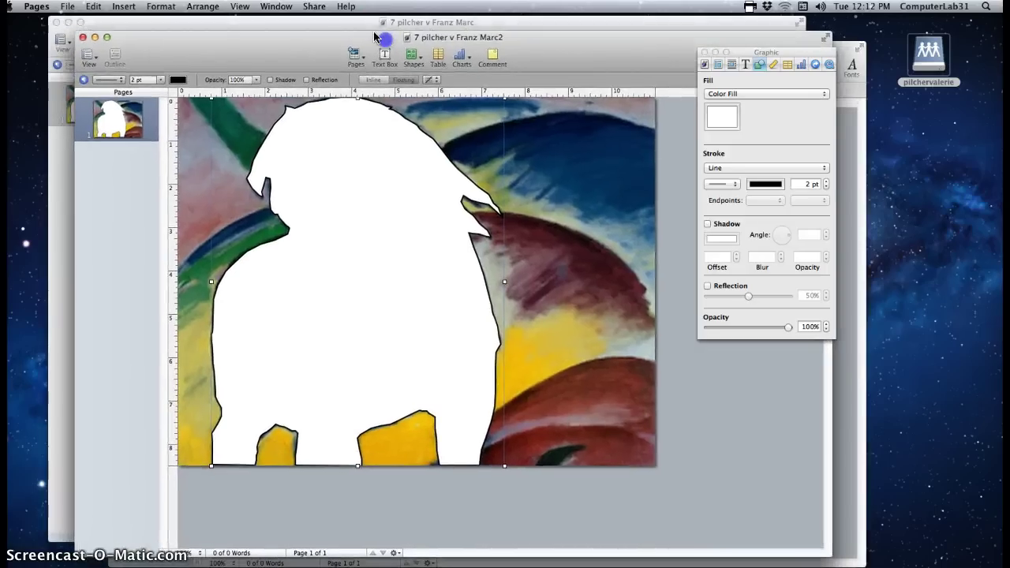
pyautogui.click(844, 49)
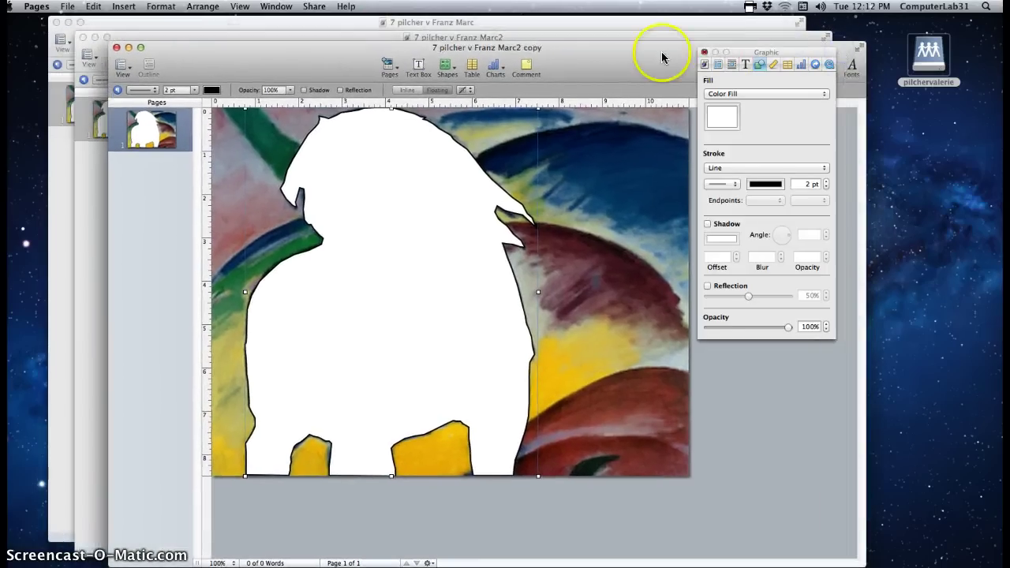
pyautogui.moveTo(654, 79); pyautogui.dragTo(650, 67)
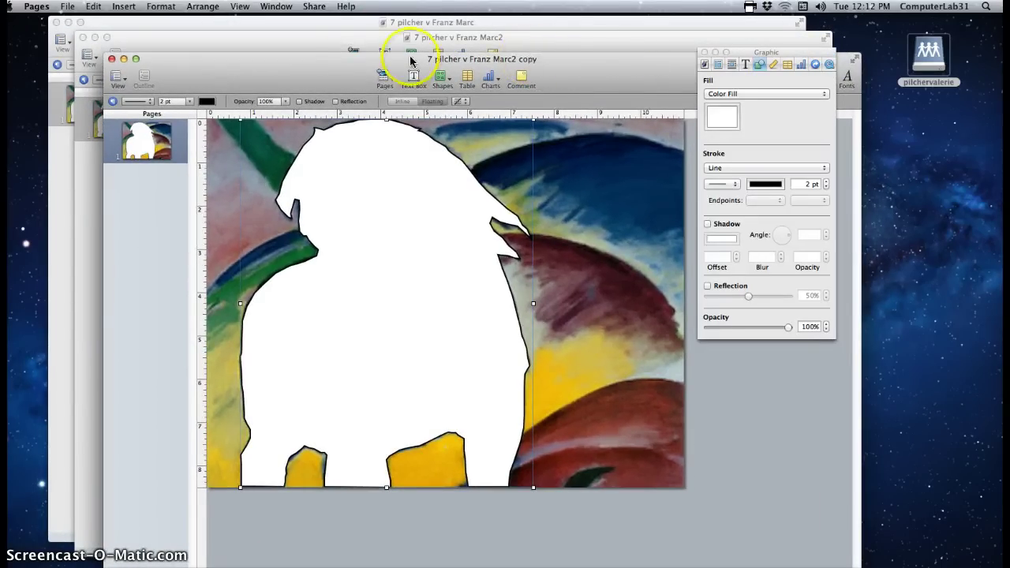
# Step: Save the duplicate with its name ending in "Franz Marc3" in the Art2 folder, and minimize the numbered copies' windows
pyautogui.click(68, 10)
pyautogui.click(110, 92)
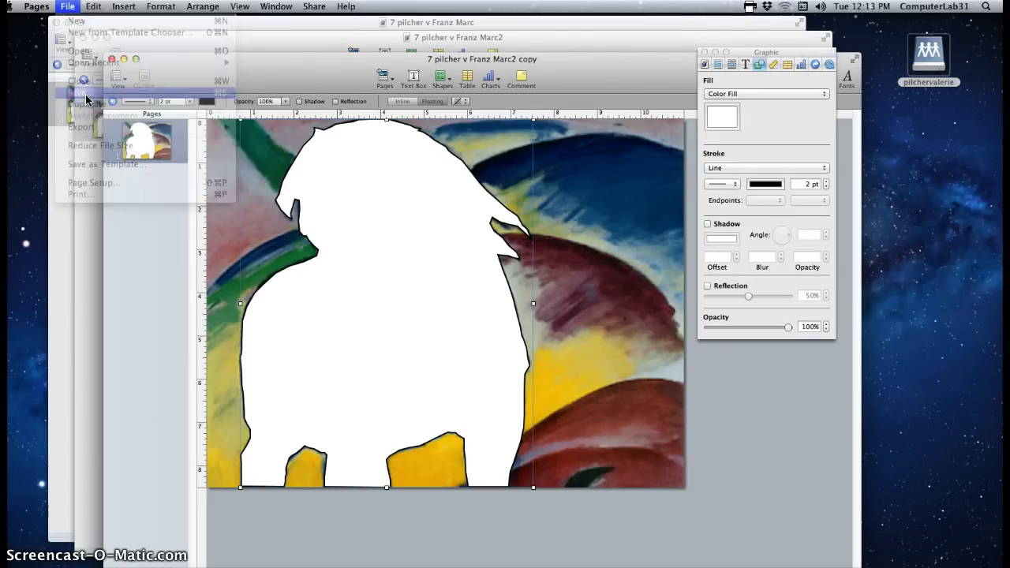
pyautogui.click(522, 116)
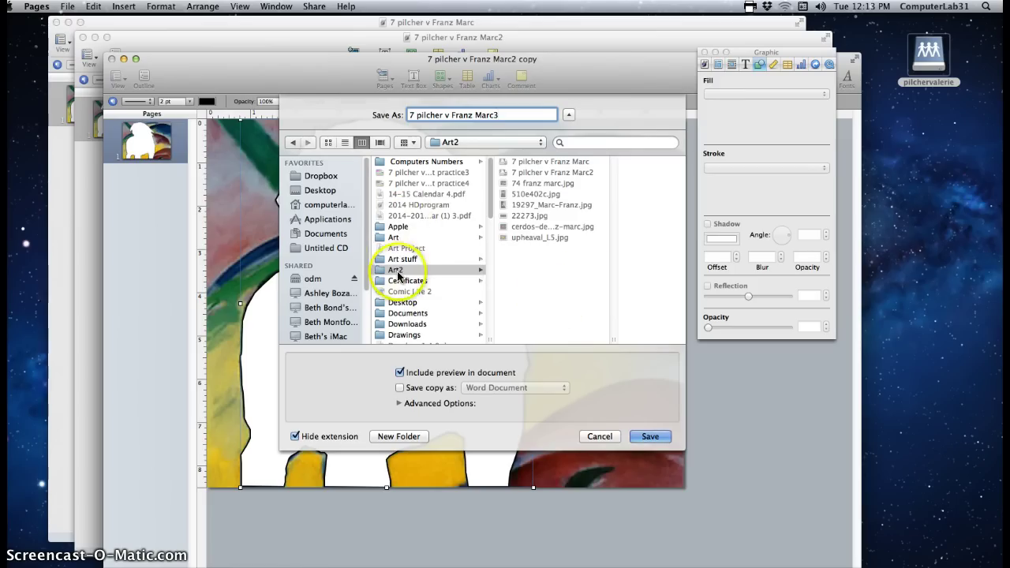
pyautogui.click(655, 438)
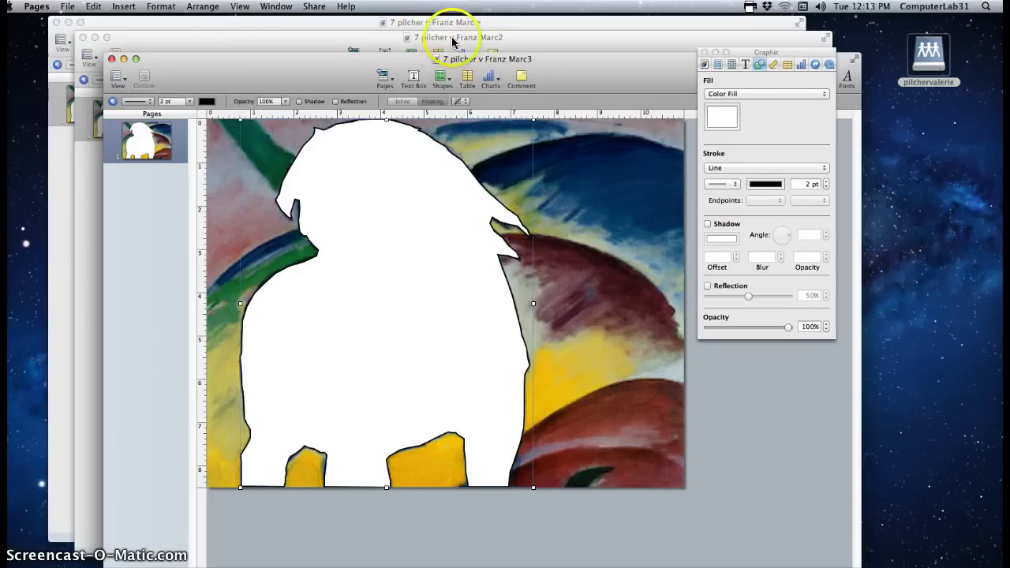
pyautogui.click(123, 60)
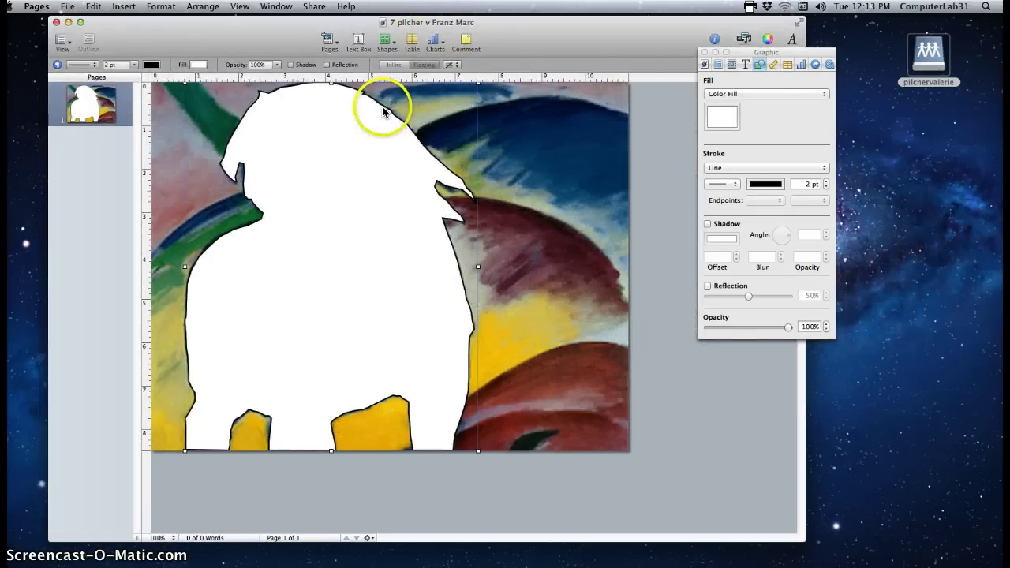
# Step: Give the horse shape in the original document an Advanced Gradient Fill and add three intermediate colour stops
pyautogui.click(730, 93)
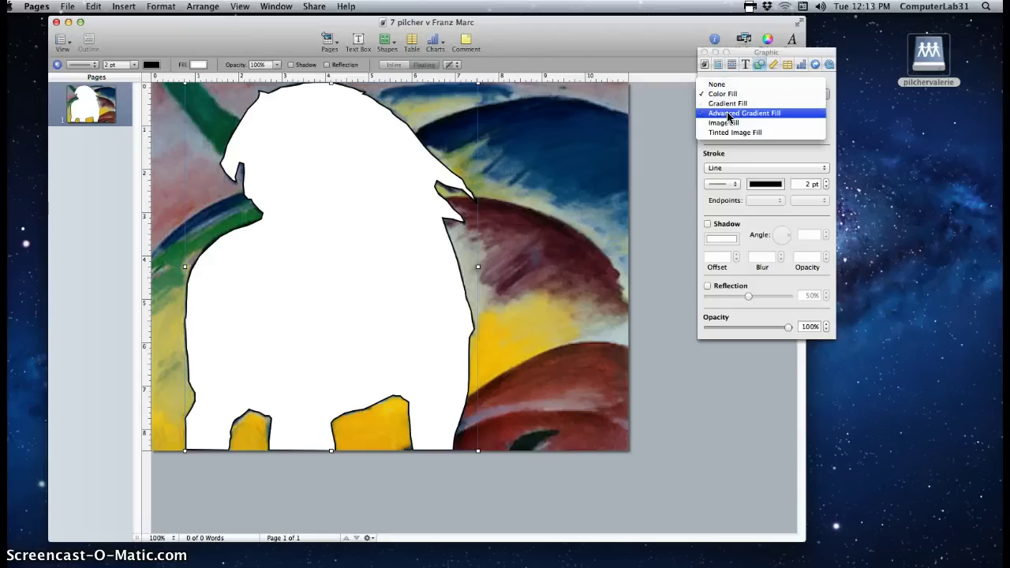
pyautogui.click(728, 114)
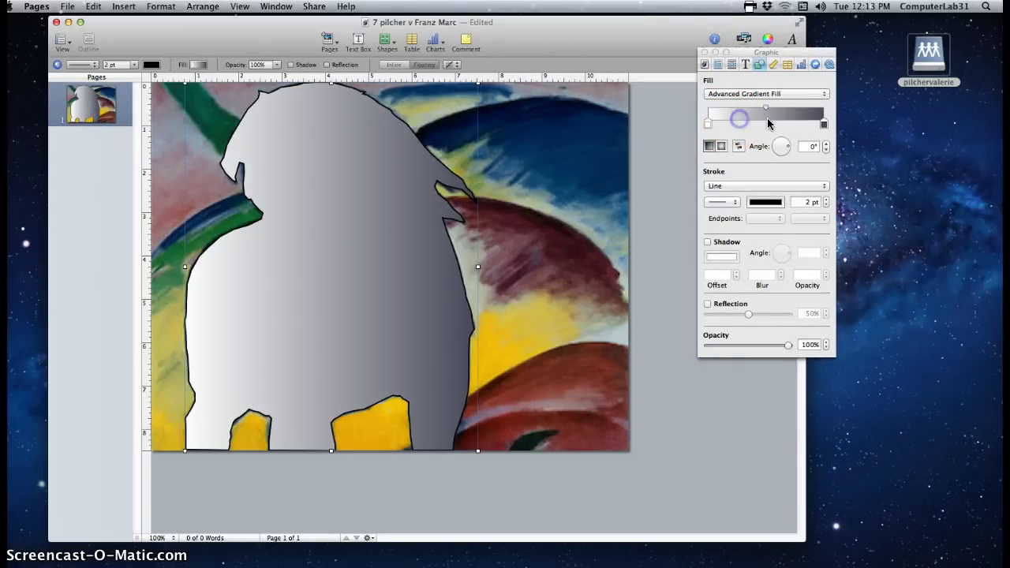
pyautogui.click(739, 120)
pyautogui.click(740, 124)
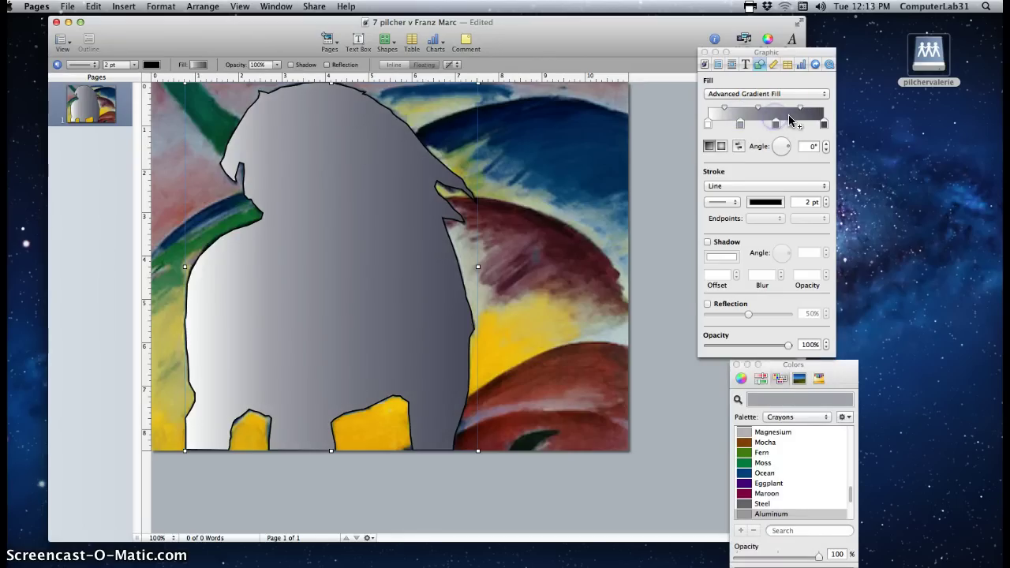
# Step: Using the colour wheel, colour the first gradient stop bright blue-violet and the second stop dark blue-violet
pyautogui.click(708, 124)
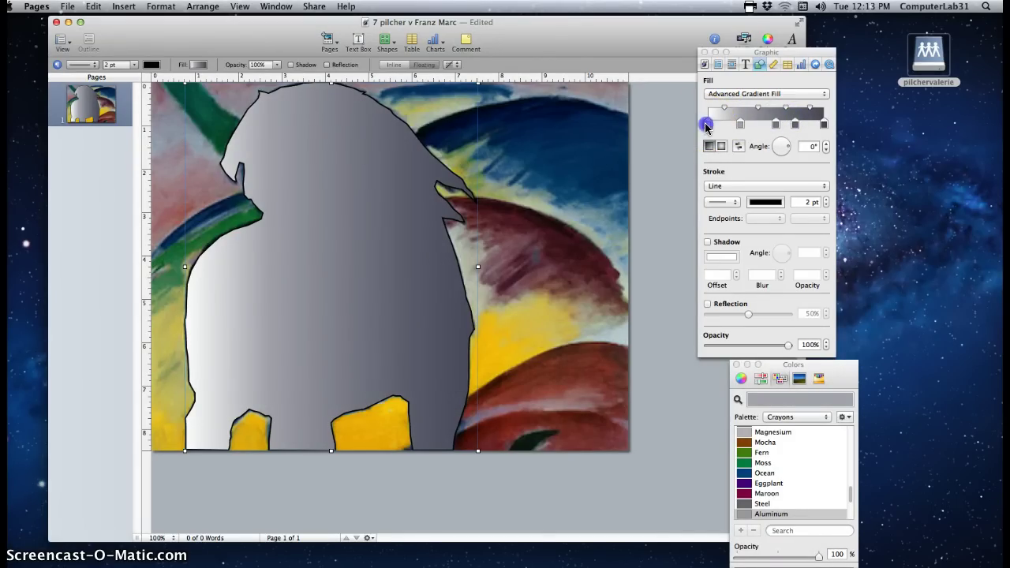
pyautogui.click(739, 381)
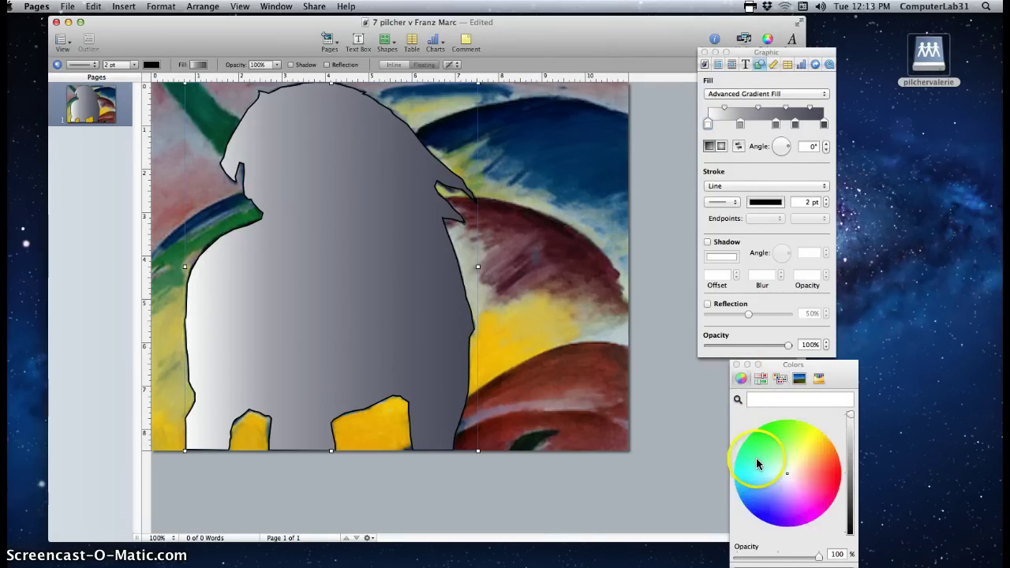
pyautogui.click(763, 521)
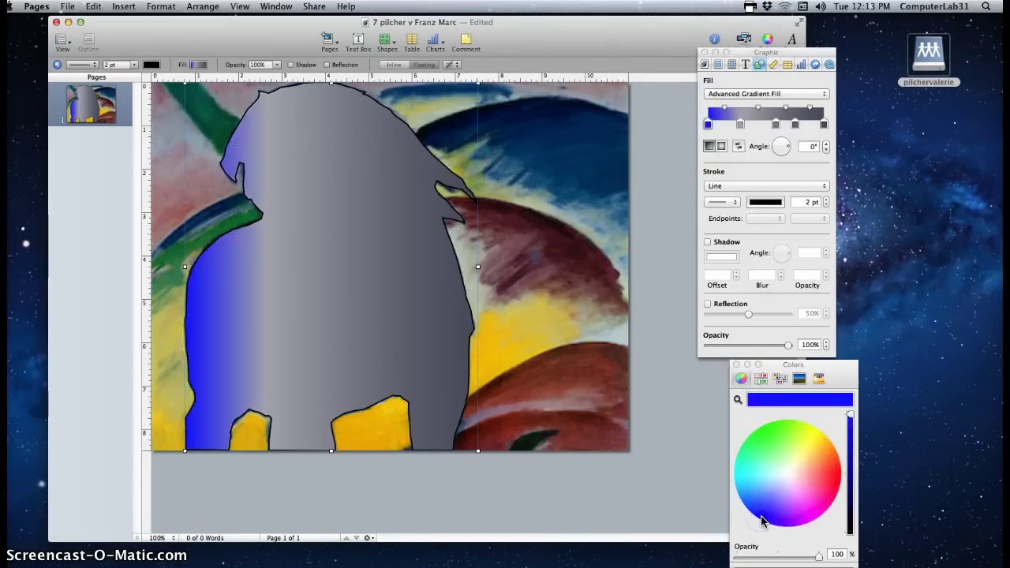
pyautogui.moveTo(763, 521); pyautogui.dragTo(778, 527)
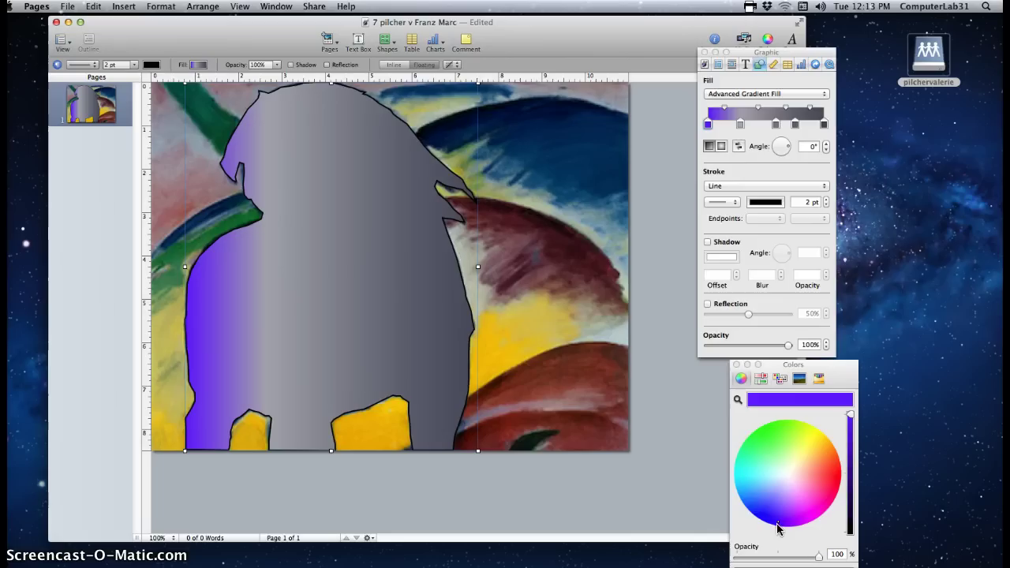
pyautogui.click(740, 123)
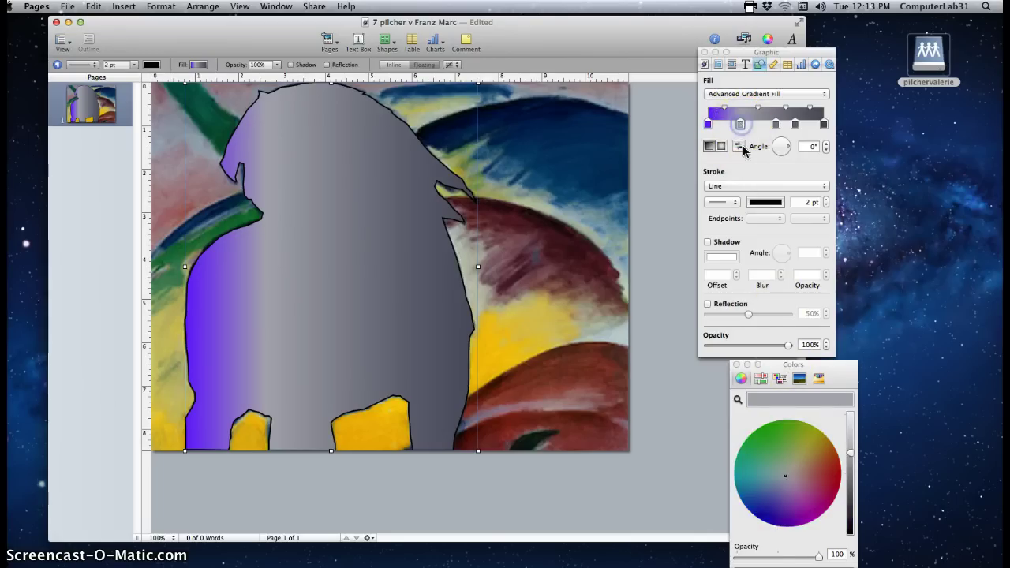
pyautogui.moveTo(767, 530); pyautogui.dragTo(773, 513)
# Step: Try to lighten the third gradient stop and give it a light violet colour
pyautogui.click(776, 124)
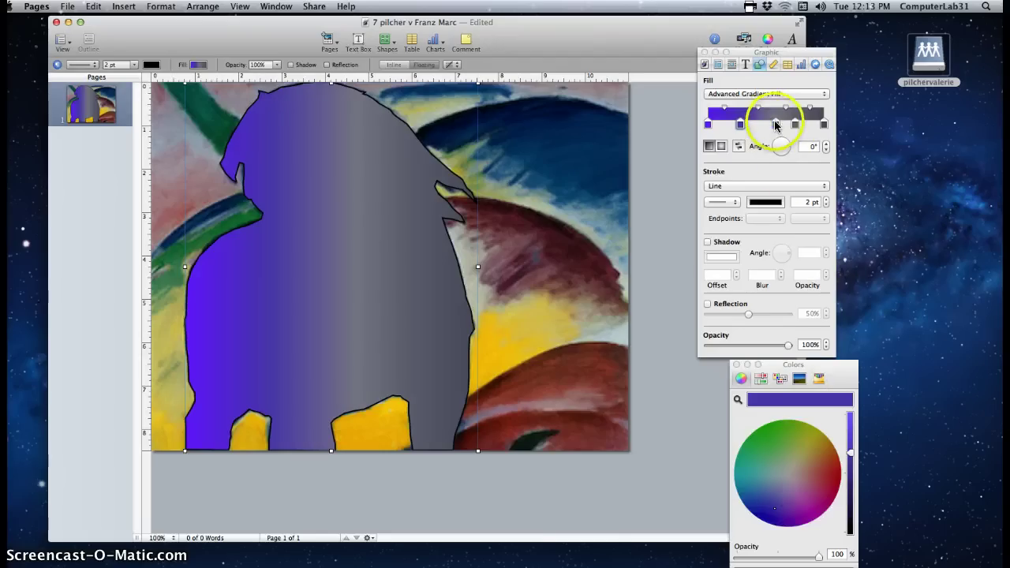
pyautogui.moveTo(781, 470); pyautogui.dragTo(780, 470)
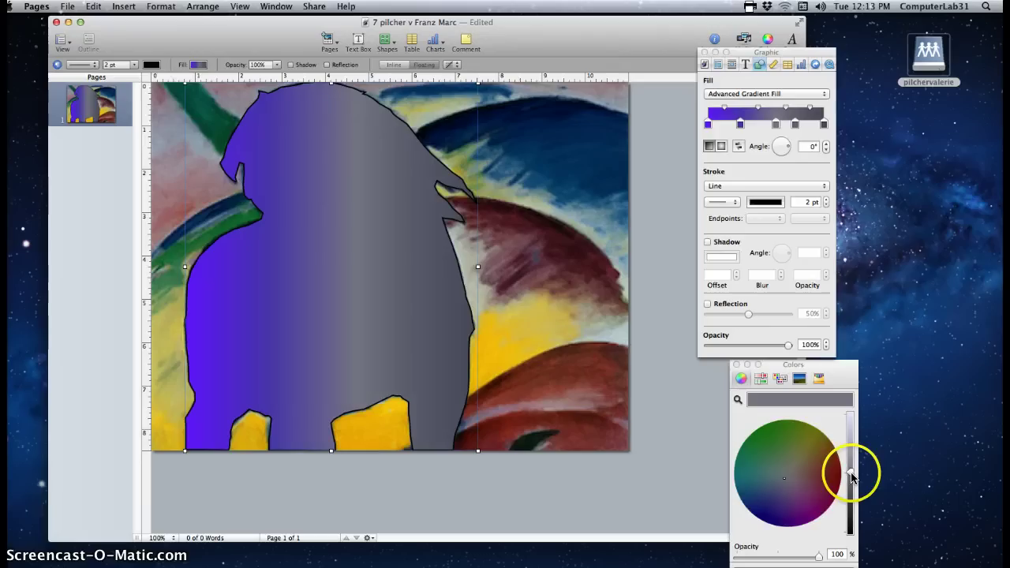
pyautogui.moveTo(850, 472); pyautogui.dragTo(853, 419)
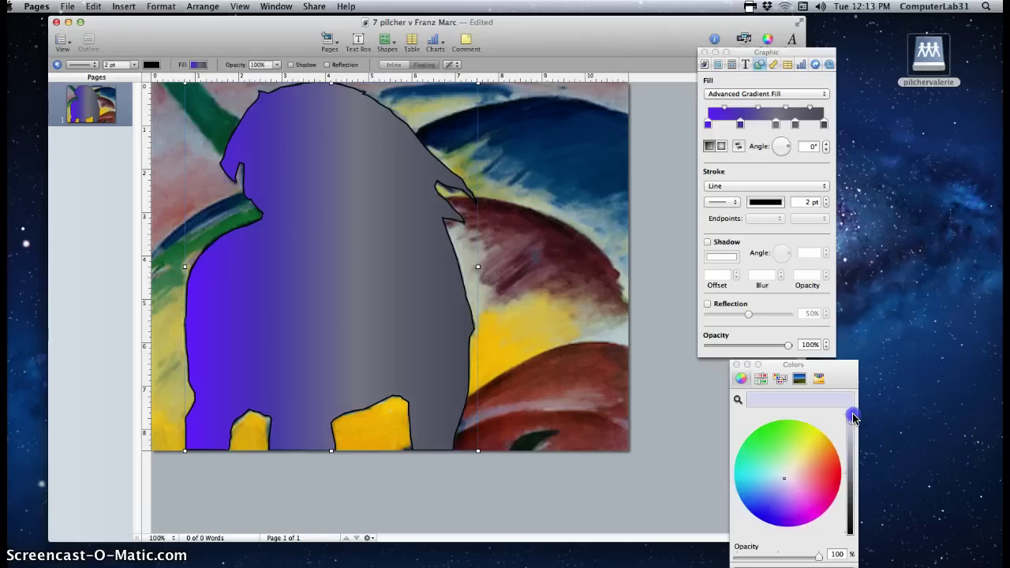
pyautogui.click(781, 496)
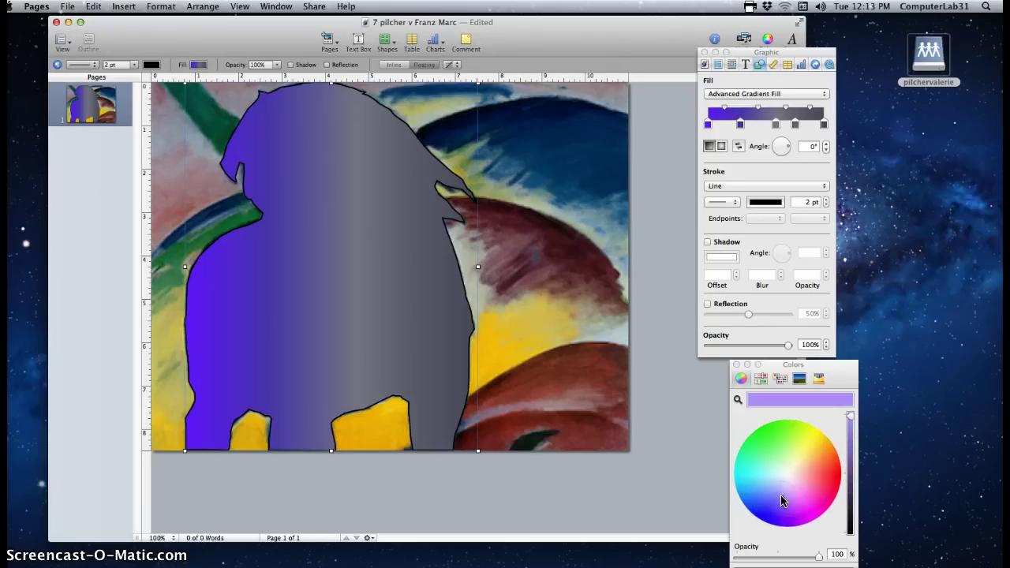
# Step: Select the third gradient stop, raise it to full brightness and colour it light violet
pyautogui.click(777, 124)
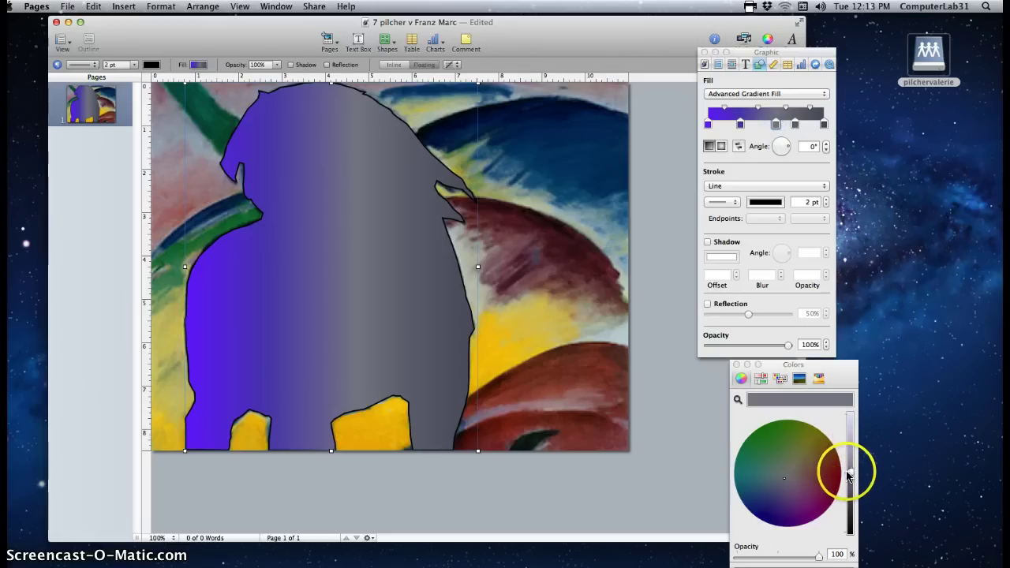
pyautogui.moveTo(850, 470); pyautogui.dragTo(851, 415)
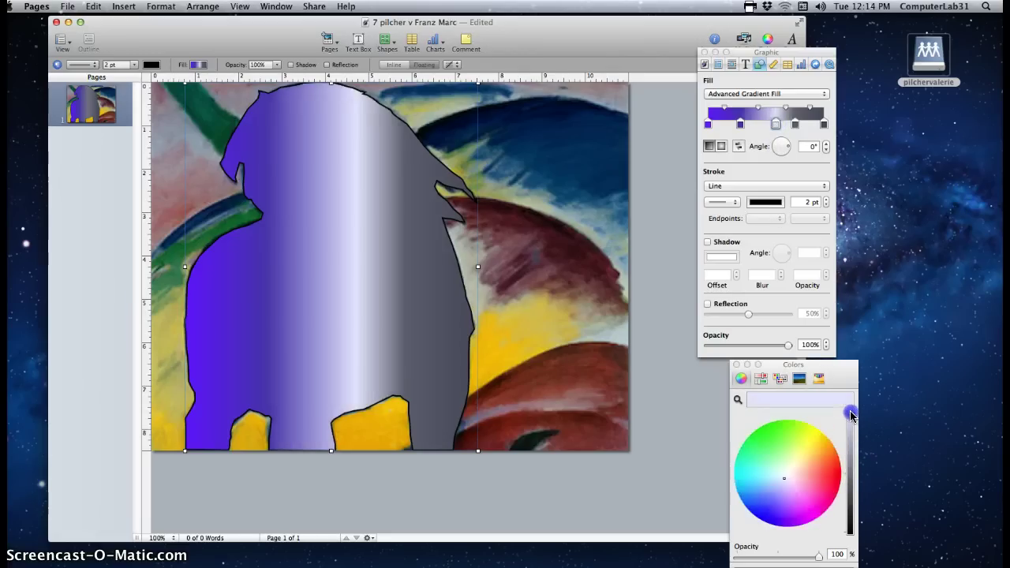
pyautogui.click(783, 494)
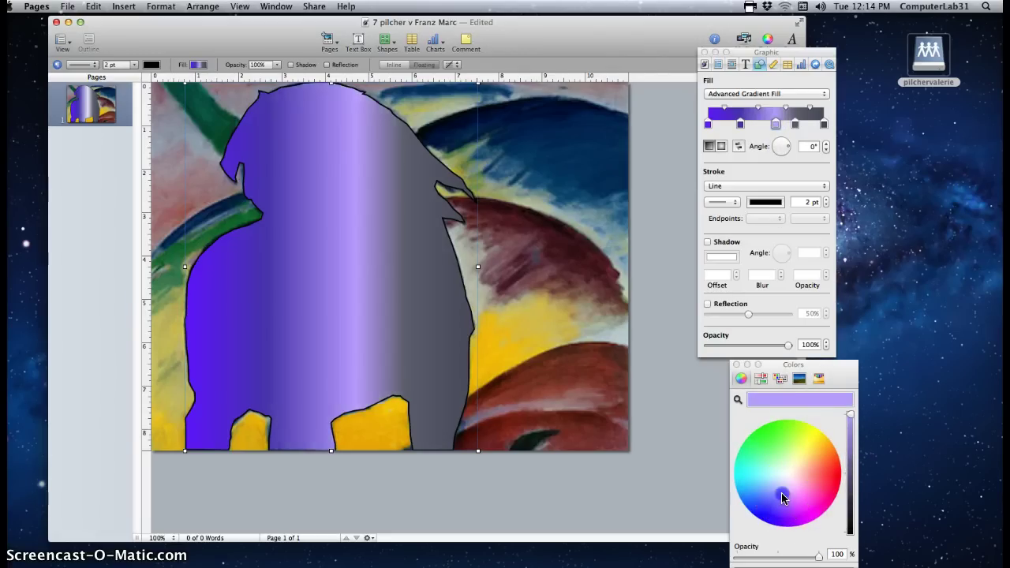
# Step: Raise the fourth gradient stop to full brightness and colour it medium blue-violet
pyautogui.click(796, 124)
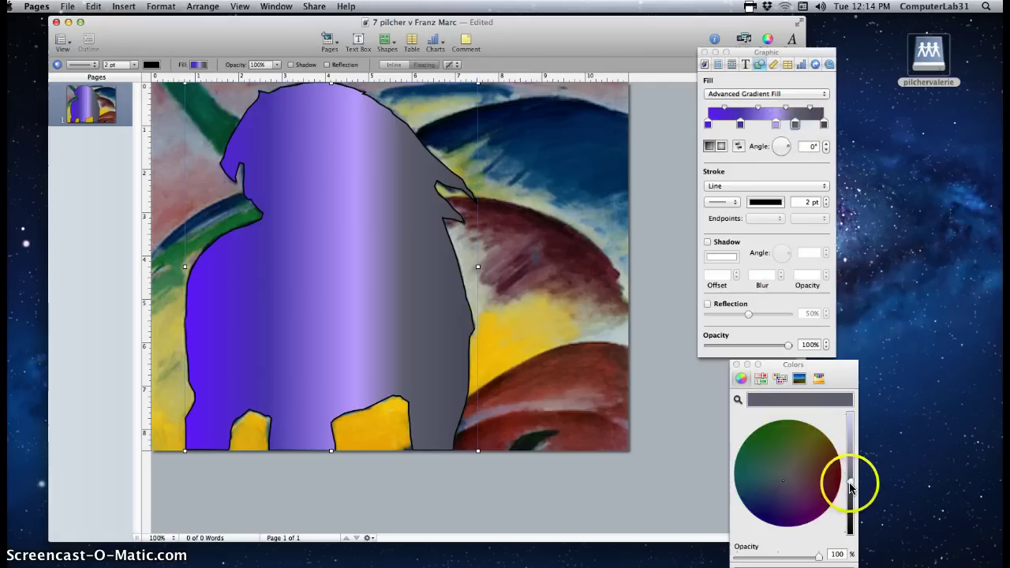
pyautogui.moveTo(851, 478); pyautogui.dragTo(851, 411)
pyautogui.click(804, 495)
pyautogui.click(778, 511)
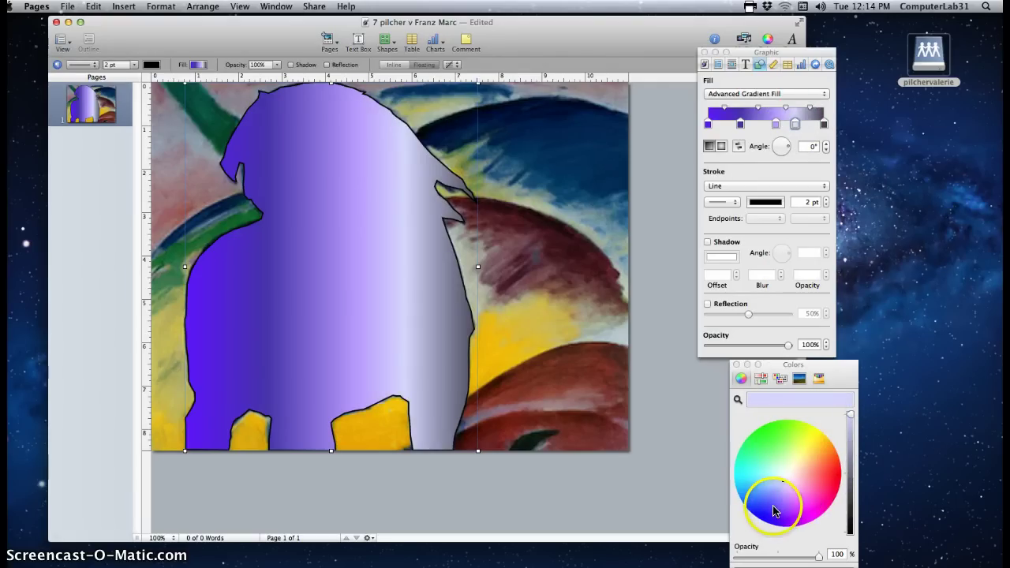
# Step: Colour the last gradient stop dark blue and lower the horse shape's opacity to 58%
pyautogui.click(824, 124)
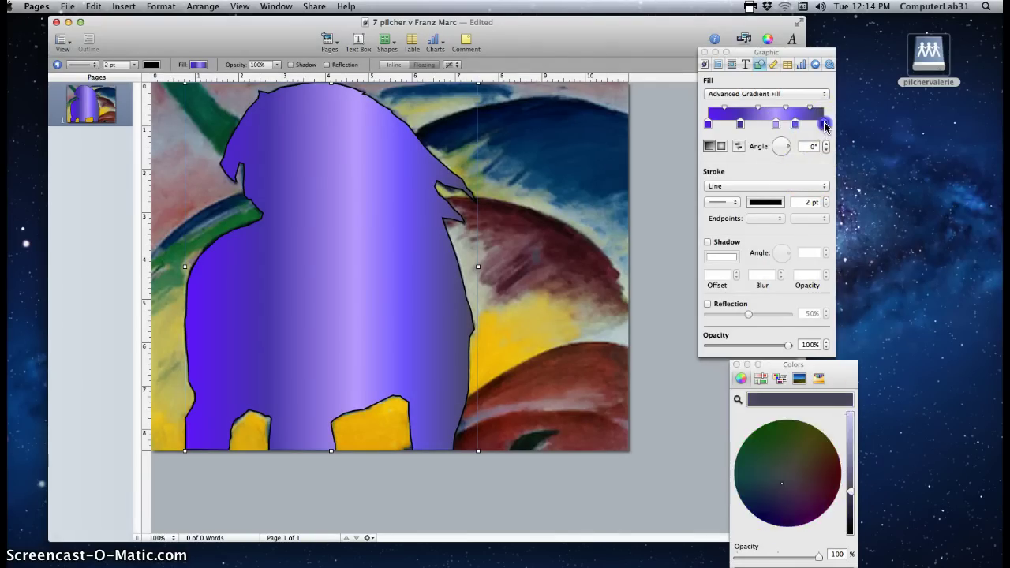
pyautogui.moveTo(813, 479); pyautogui.dragTo(769, 526)
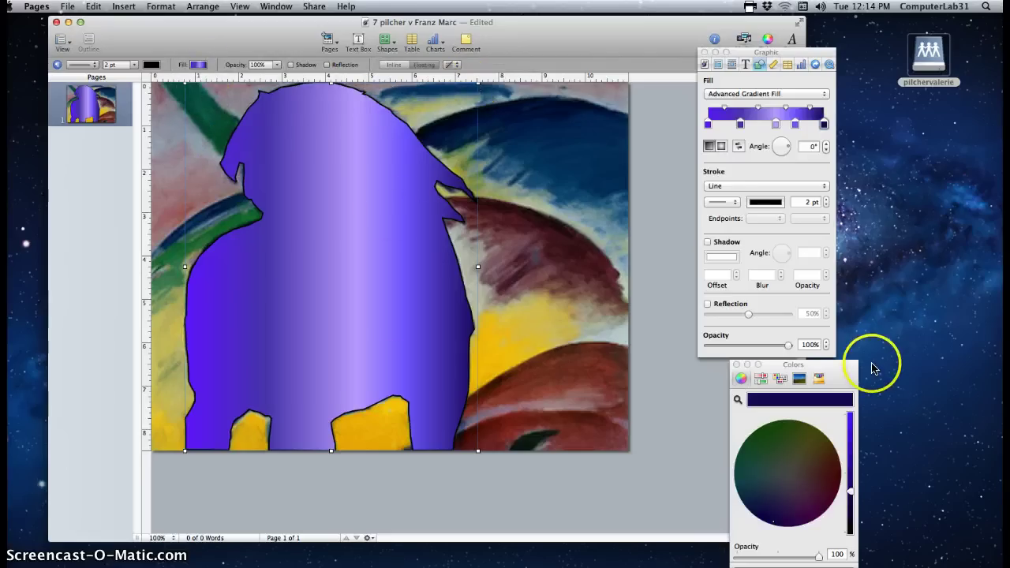
pyautogui.moveTo(788, 346); pyautogui.dragTo(765, 350)
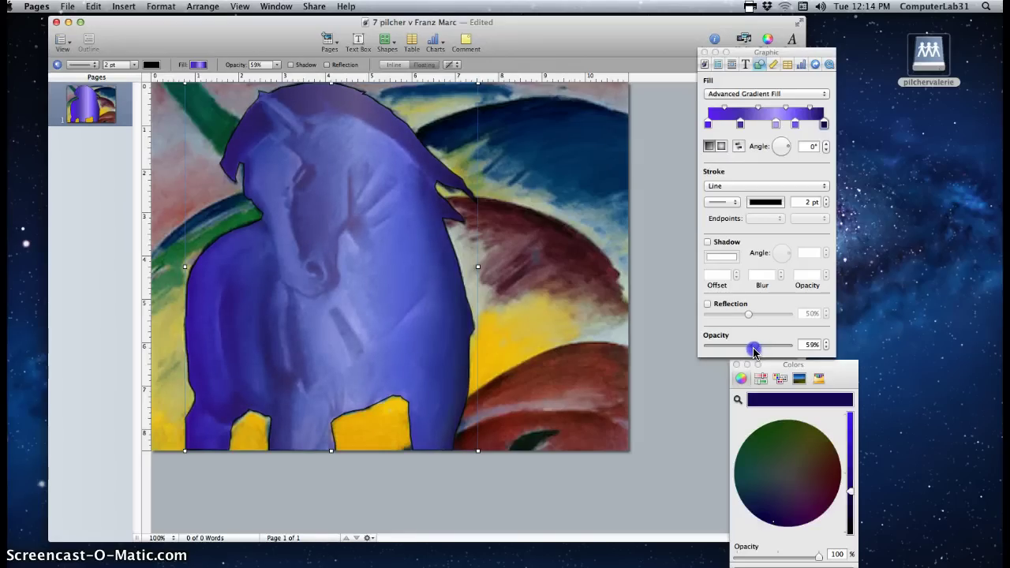
pyautogui.click(466, 398)
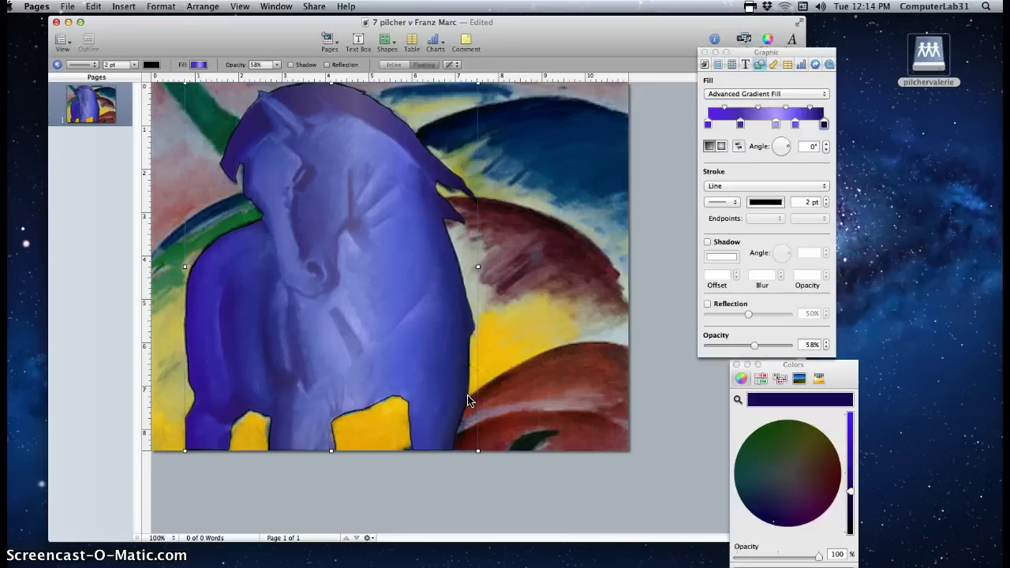
# Step: Recolour the first gradient stop bright green and the second stop olive green
pyautogui.click(708, 124)
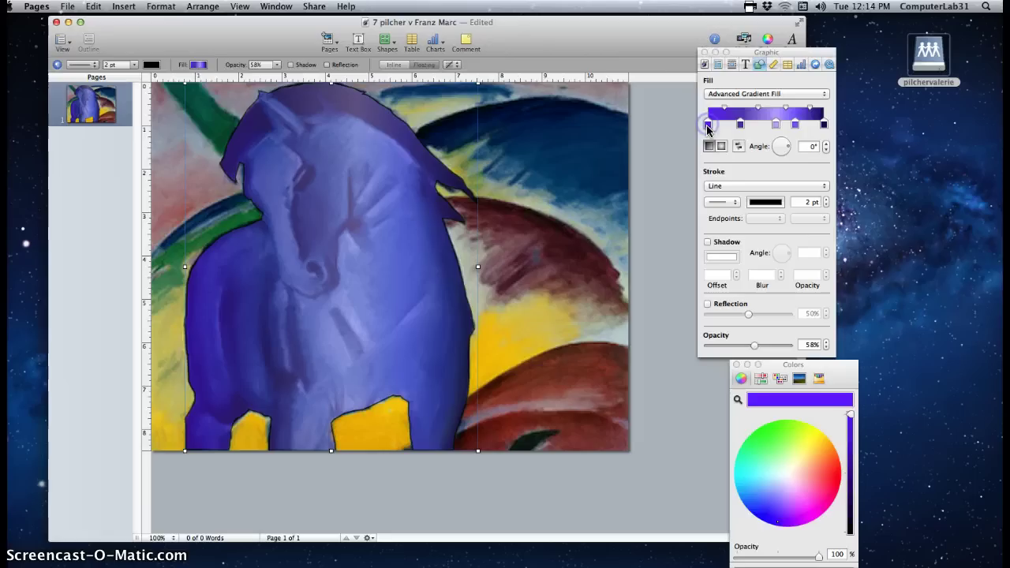
pyautogui.click(785, 451)
pyautogui.click(778, 424)
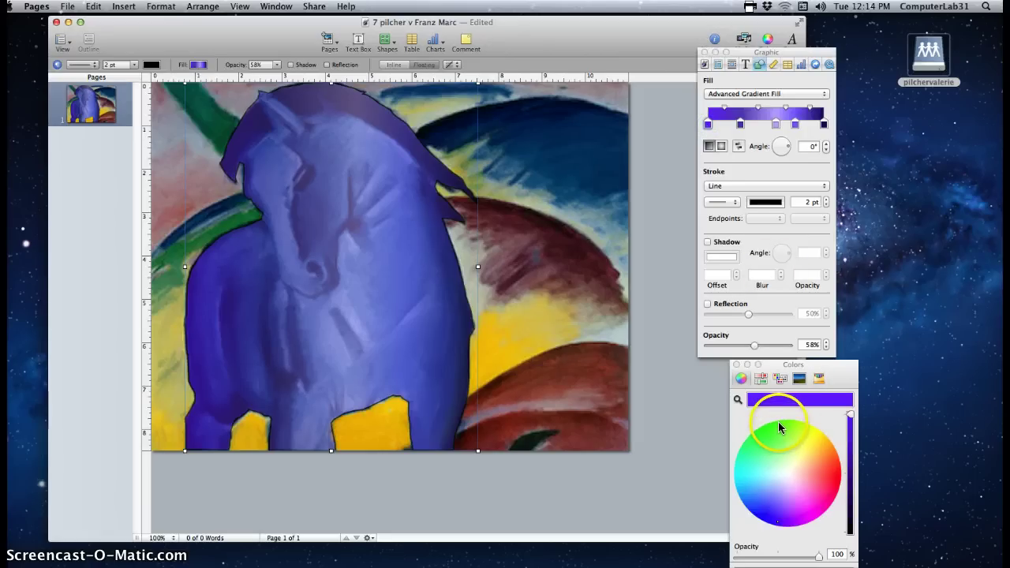
pyautogui.click(741, 124)
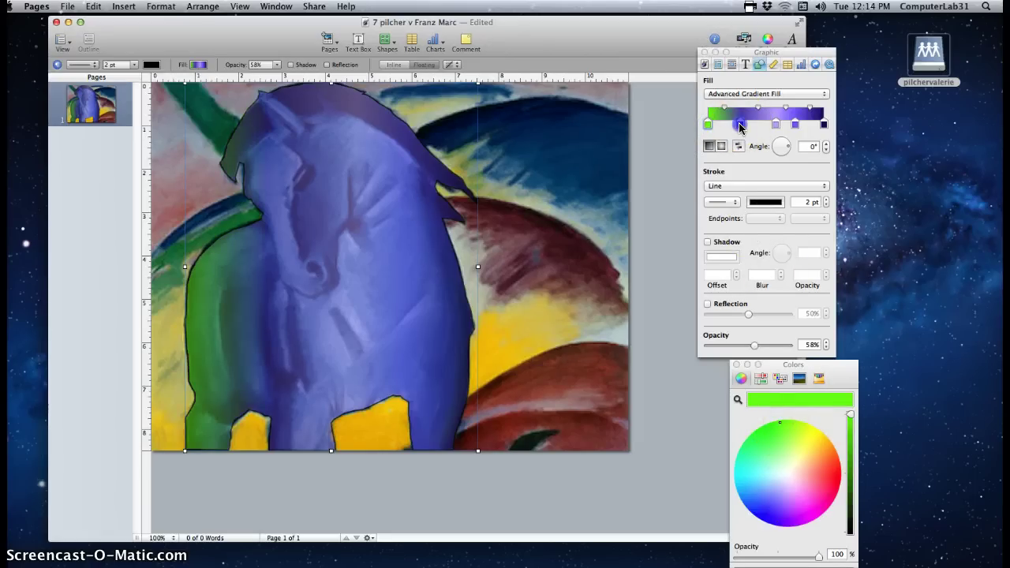
pyautogui.click(798, 425)
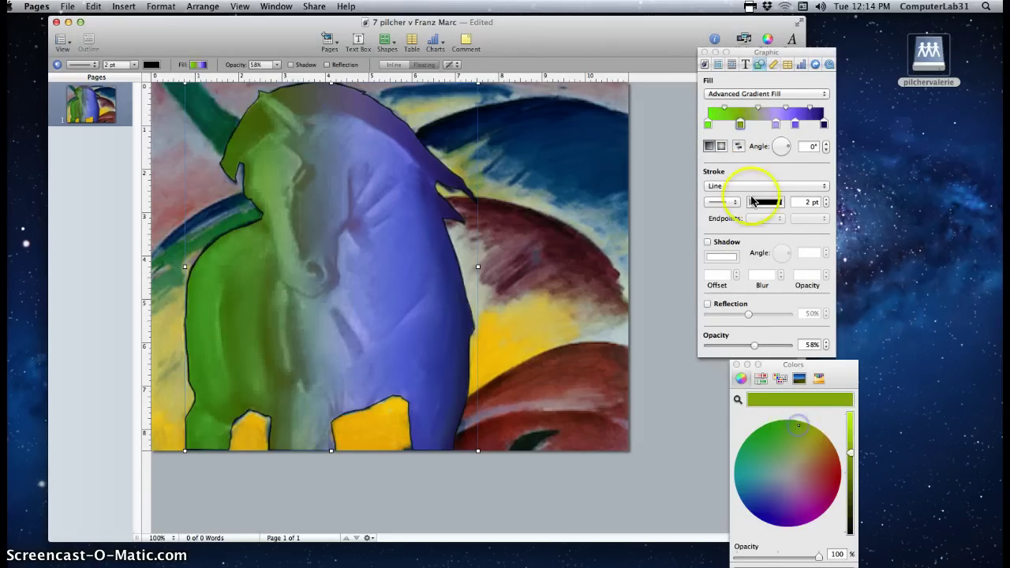
# Step: Recolour the third gradient stop yellow-green and the fourth stop bright green
pyautogui.click(777, 124)
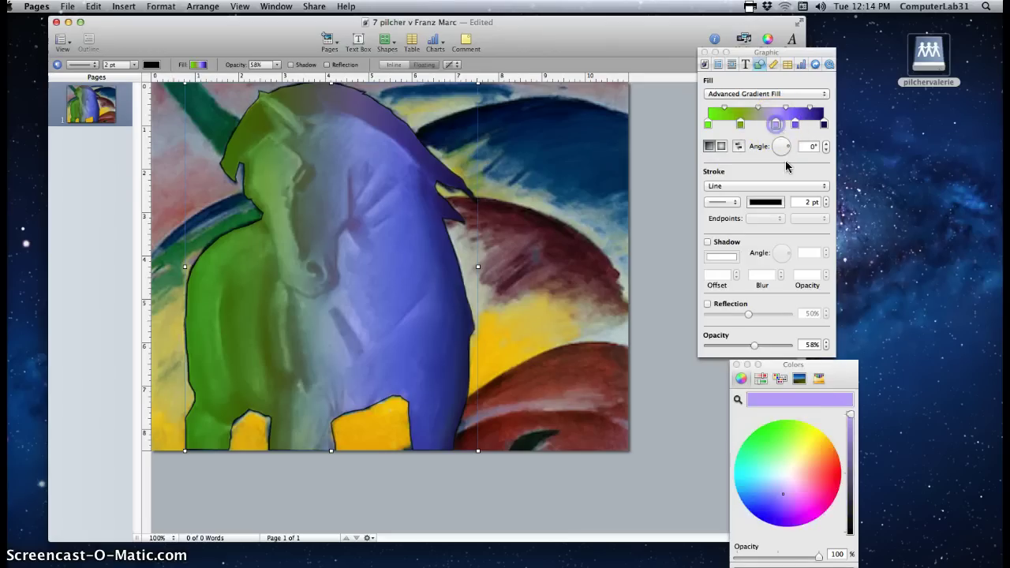
pyautogui.click(807, 431)
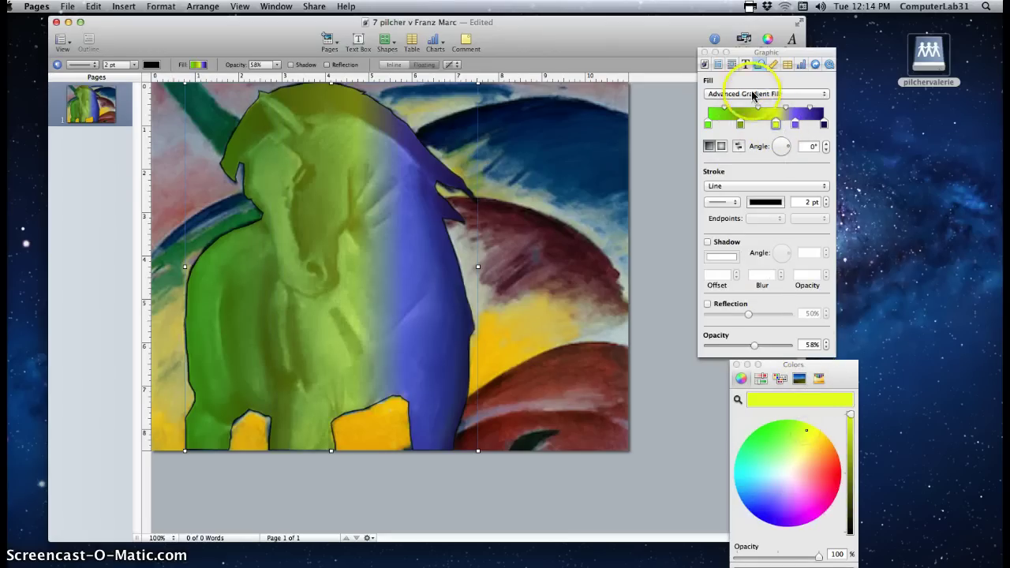
pyautogui.click(796, 124)
pyautogui.click(770, 430)
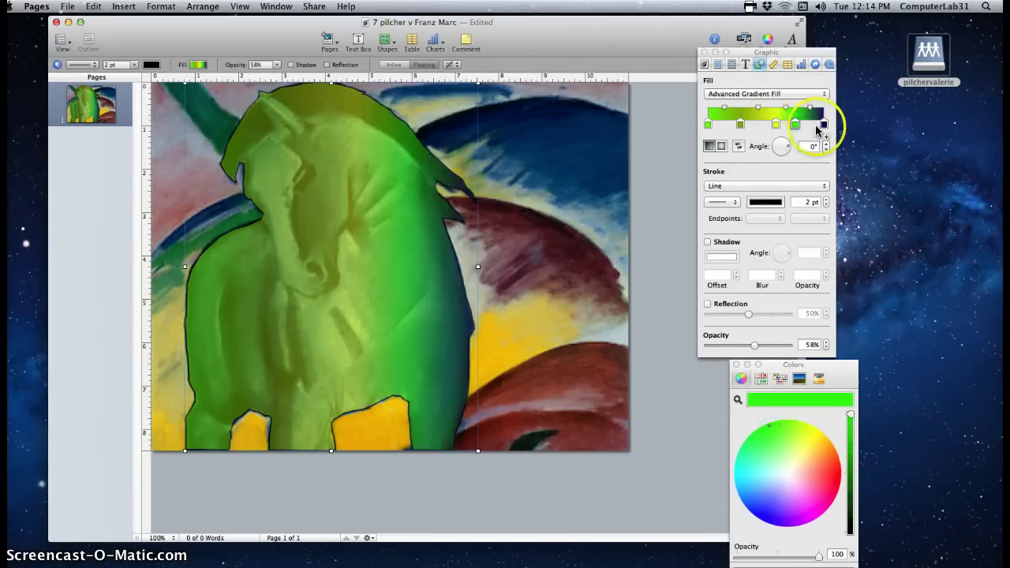
# Step: Recolour the last gradient stop dark green and reduce the horse shape's opacity to 41%
pyautogui.click(825, 124)
pyautogui.click(756, 437)
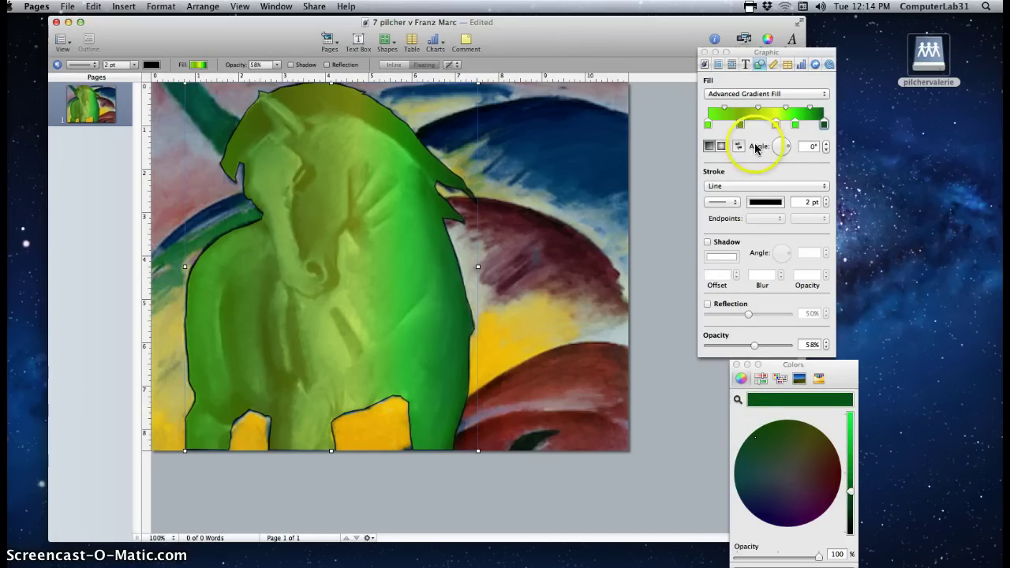
pyautogui.click(754, 347)
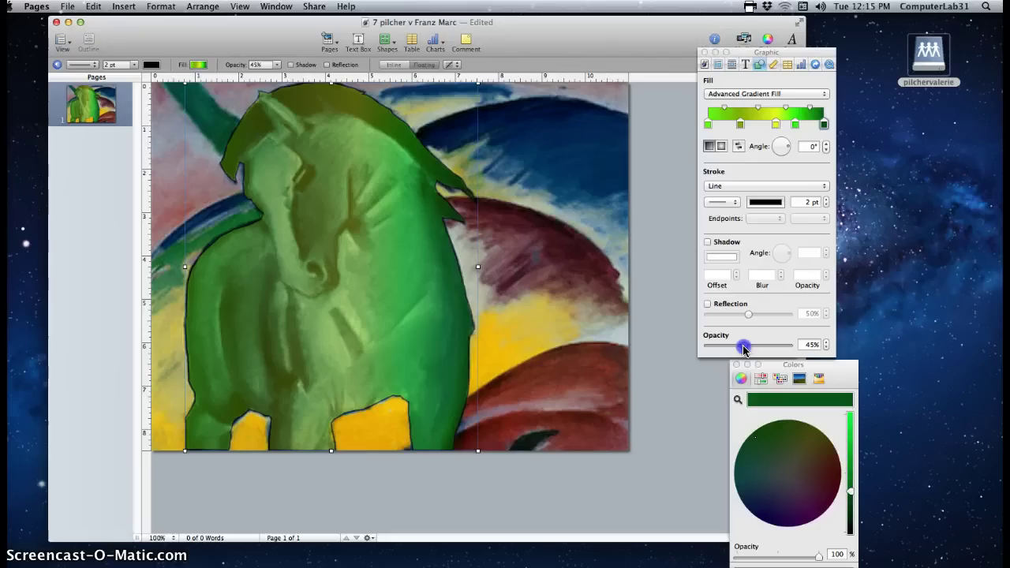
pyautogui.moveTo(742, 350); pyautogui.dragTo(739, 348)
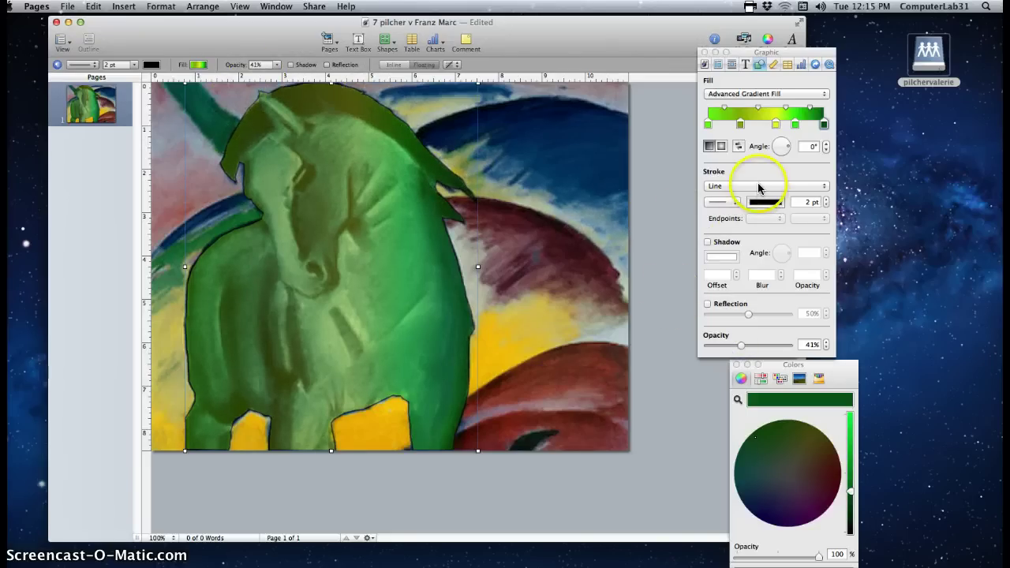
# Step: Remove the stroke around the gradient-filled horse and save a version of the document
pyautogui.click(726, 187)
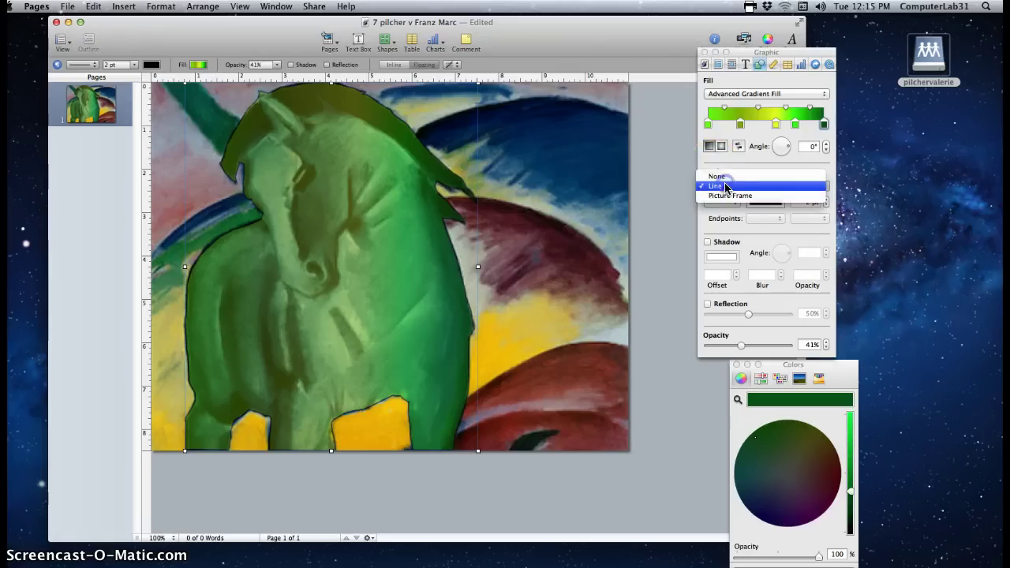
pyautogui.click(717, 177)
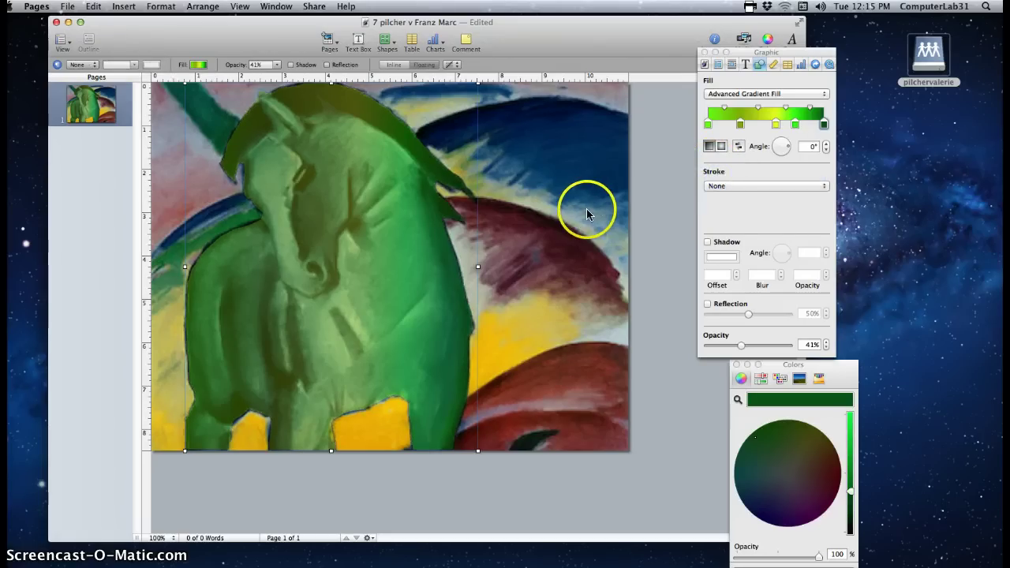
pyautogui.click(646, 205)
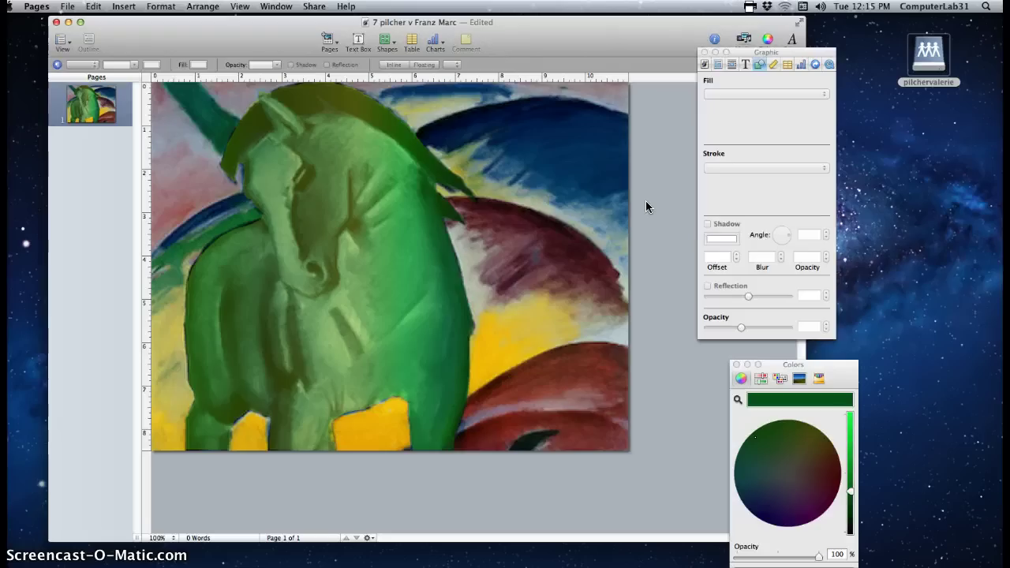
pyautogui.click(454, 258)
pyautogui.click(67, 6)
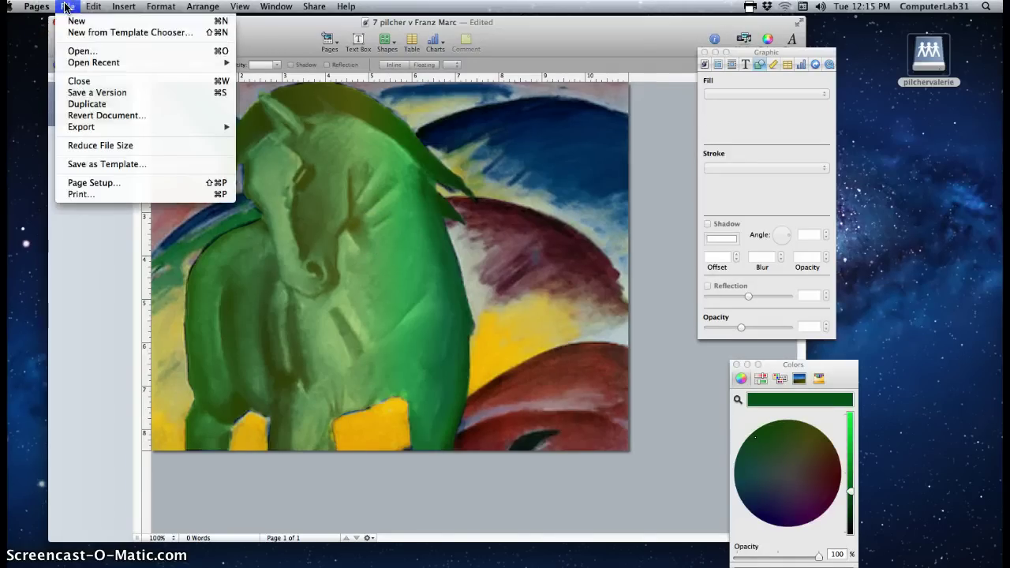
pyautogui.click(94, 96)
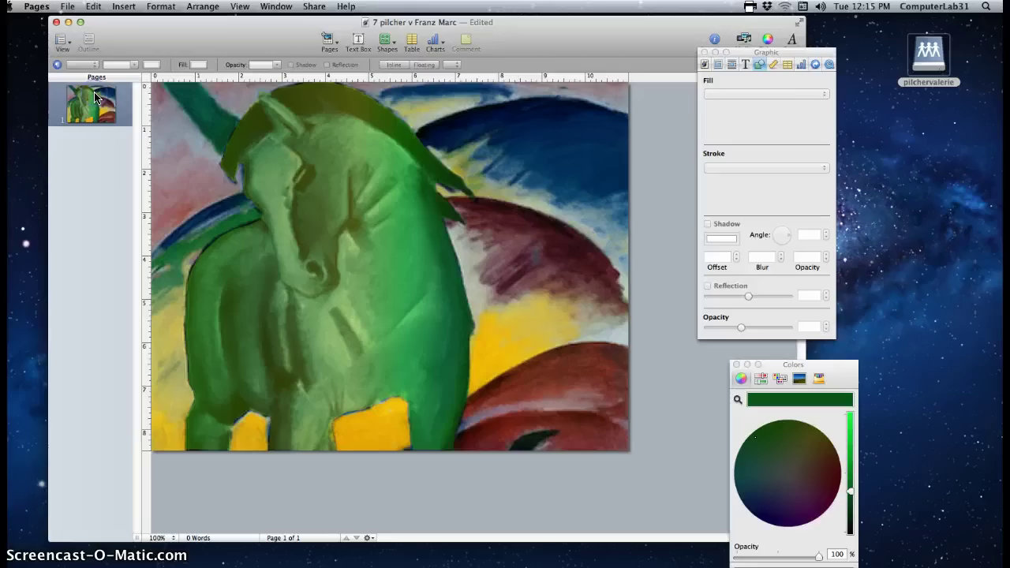
# Step: Bring up the second numbered Franz Marc copy containing the white horse shape
pyautogui.click(163, 71)
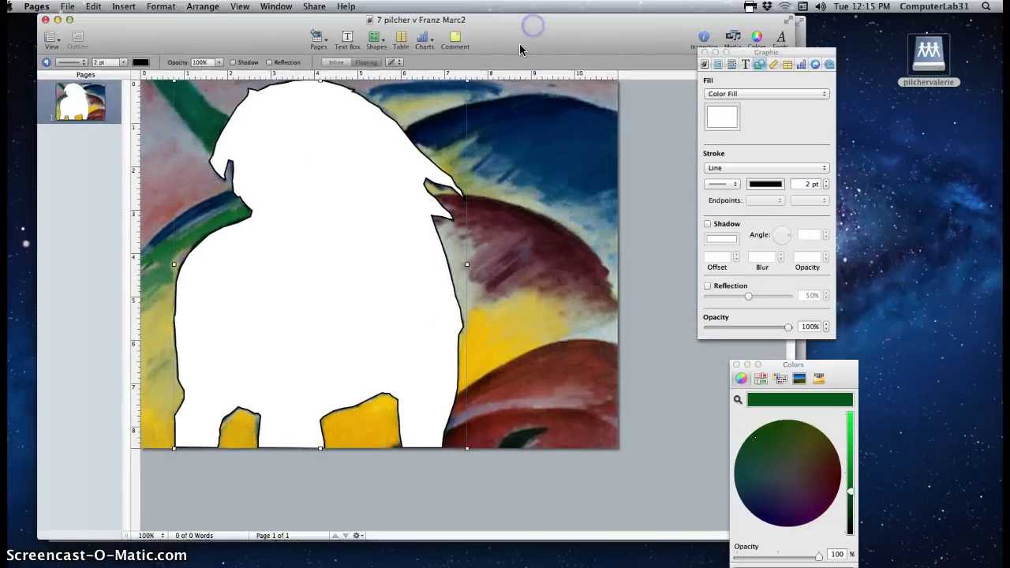
pyautogui.click(397, 136)
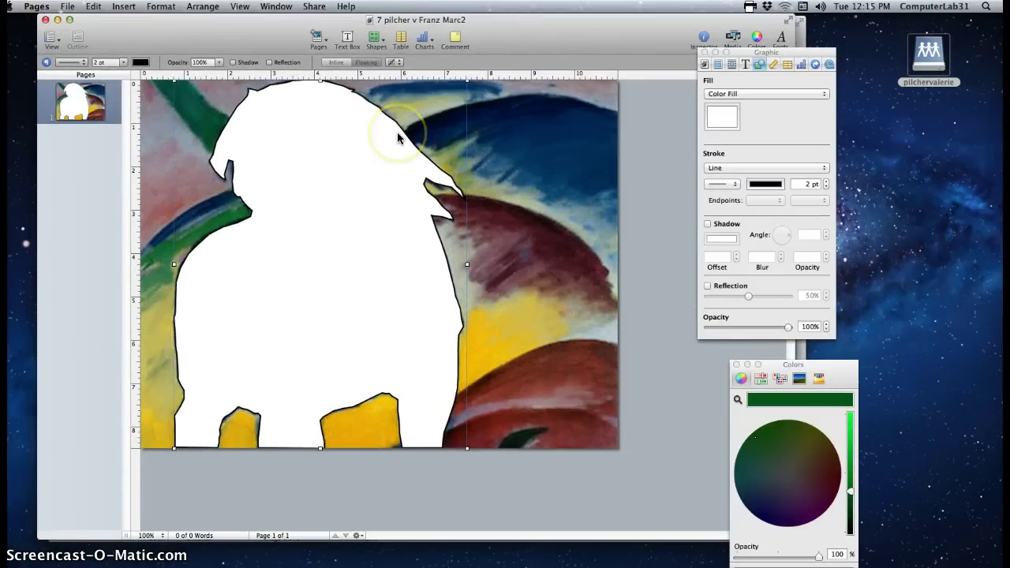
pyautogui.click(360, 130)
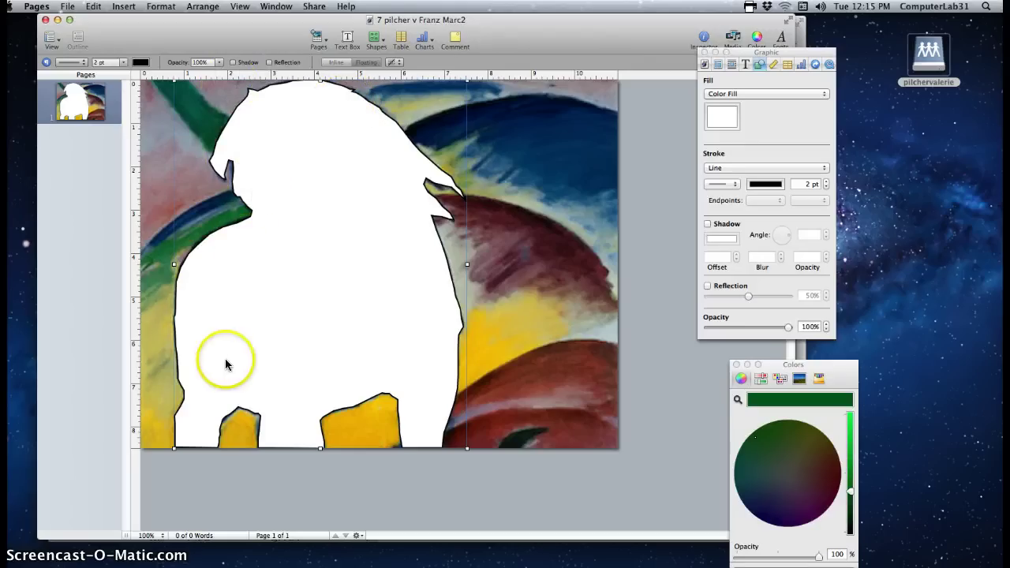
# Step: Open the Art2 folder on the network home drive in Finder, positioned beside the white horse shape
pyautogui.click(931, 60)
pyautogui.doubleClick(932, 61)
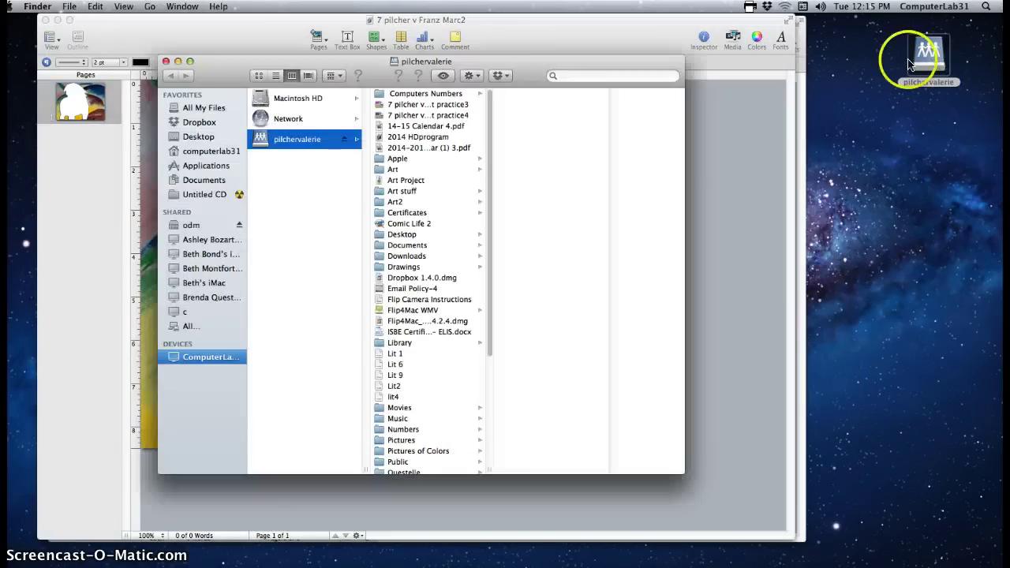
pyautogui.moveTo(518, 61); pyautogui.dragTo(875, 26)
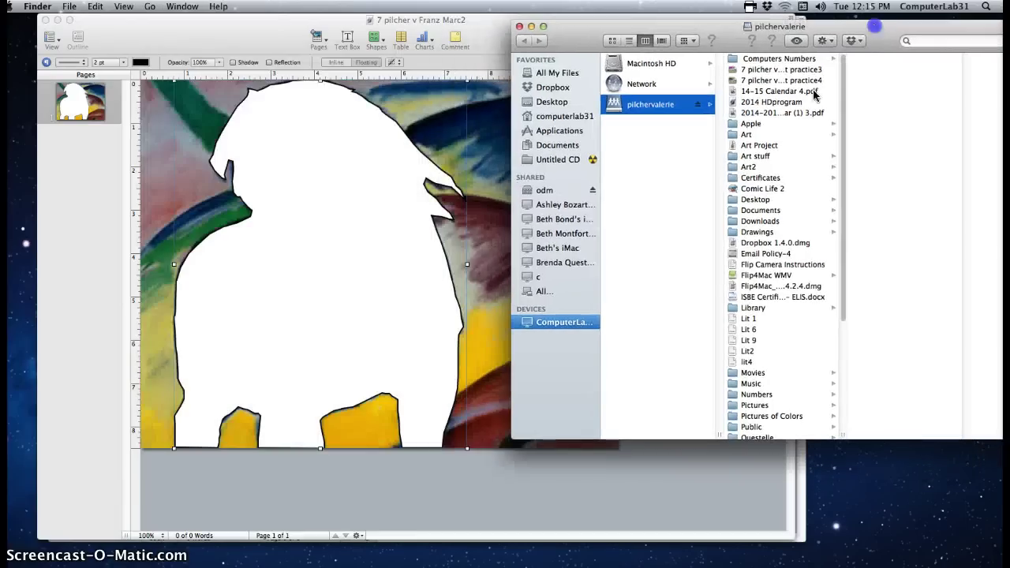
pyautogui.click(750, 166)
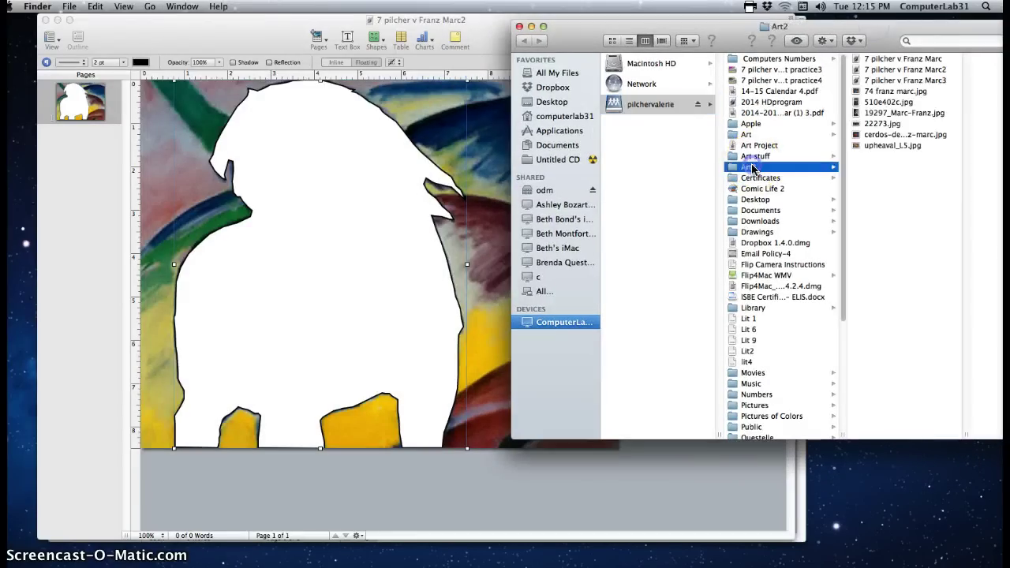
# Step: Fill the white horse shape with the pig painting cerdos-de...z-marc.jpg from the Art2 folder
pyautogui.click(884, 145)
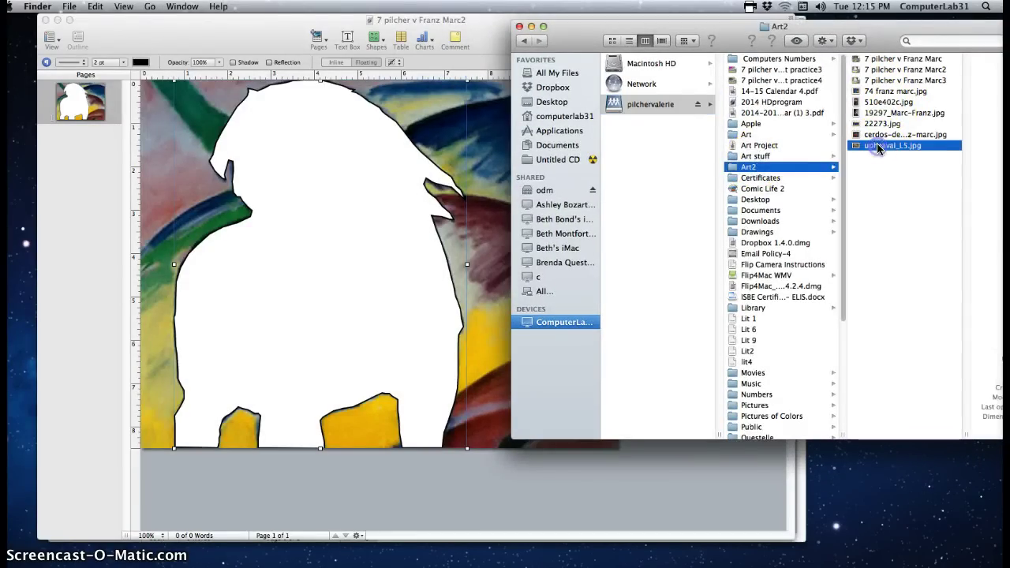
pyautogui.click(817, 134)
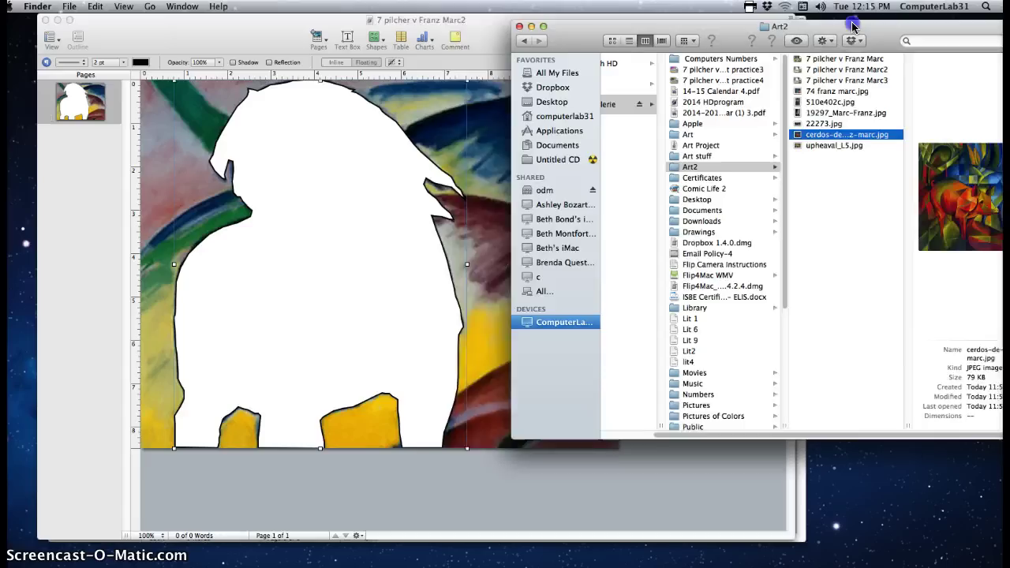
pyautogui.moveTo(853, 26); pyautogui.dragTo(795, 19)
pyautogui.click(920, 186)
pyautogui.moveTo(742, 129); pyautogui.dragTo(401, 139)
pyautogui.moveTo(514, 32); pyautogui.dragTo(673, 35)
# Step: Reposition the pig painting inside the horse mask so the orange pig sits over the horse's lower body
pyautogui.click(338, 226)
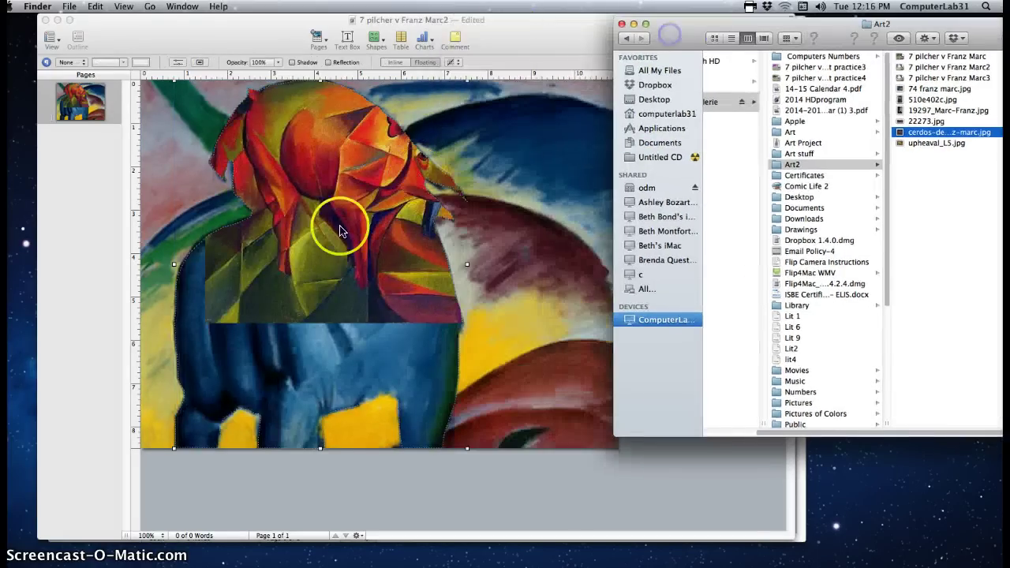
pyautogui.click(363, 227)
pyautogui.moveTo(381, 206); pyautogui.dragTo(297, 347)
pyautogui.click(515, 160)
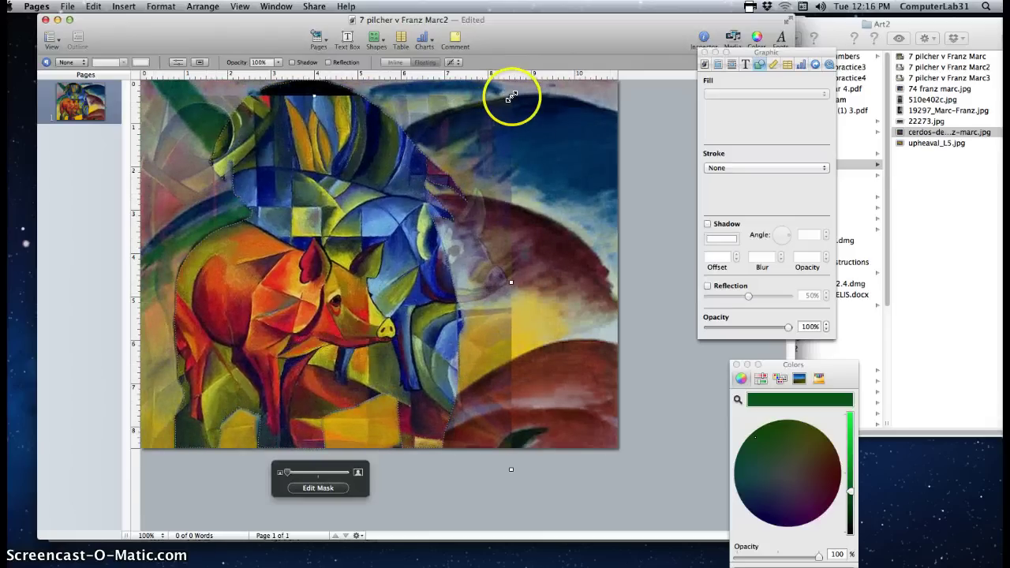
# Step: Enlarge the masked pig painting to about 10.02 by 9.50 in, shifting it to cover the whole horse
pyautogui.moveTo(510, 96); pyautogui.dragTo(522, 70)
pyautogui.click(401, 199)
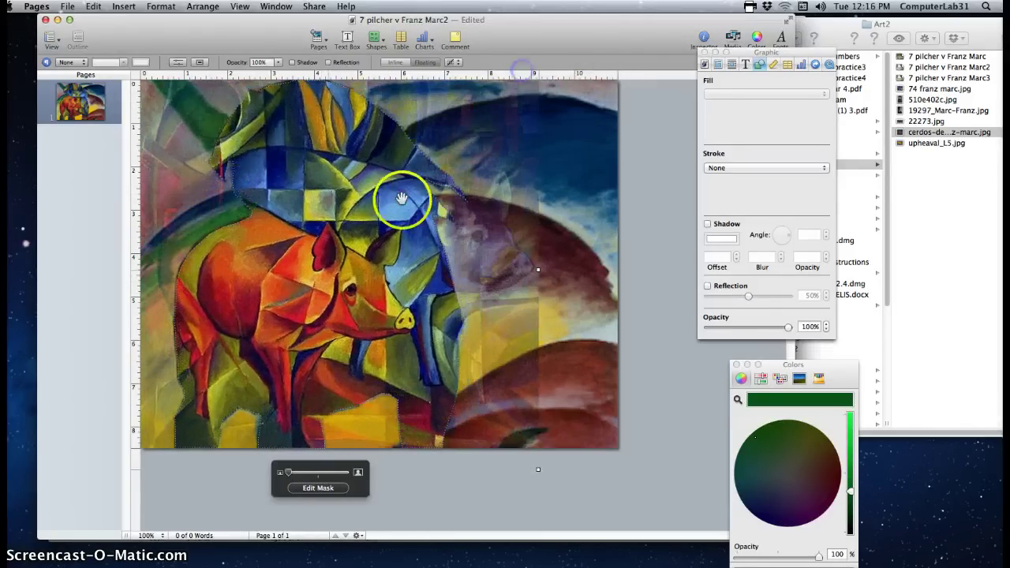
pyautogui.moveTo(349, 255); pyautogui.dragTo(345, 264)
pyautogui.click(478, 233)
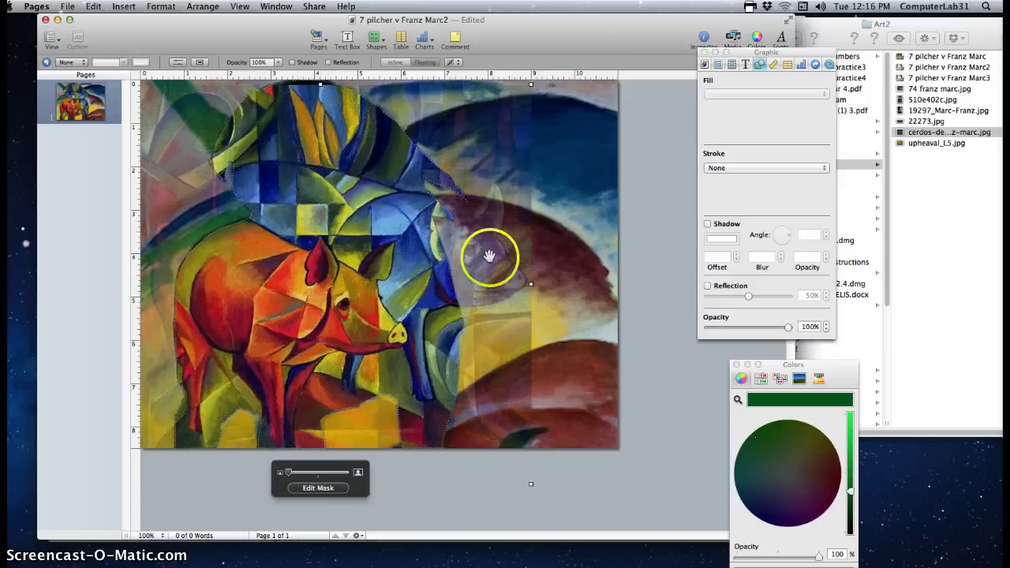
pyautogui.moveTo(531, 83); pyautogui.dragTo(544, 74)
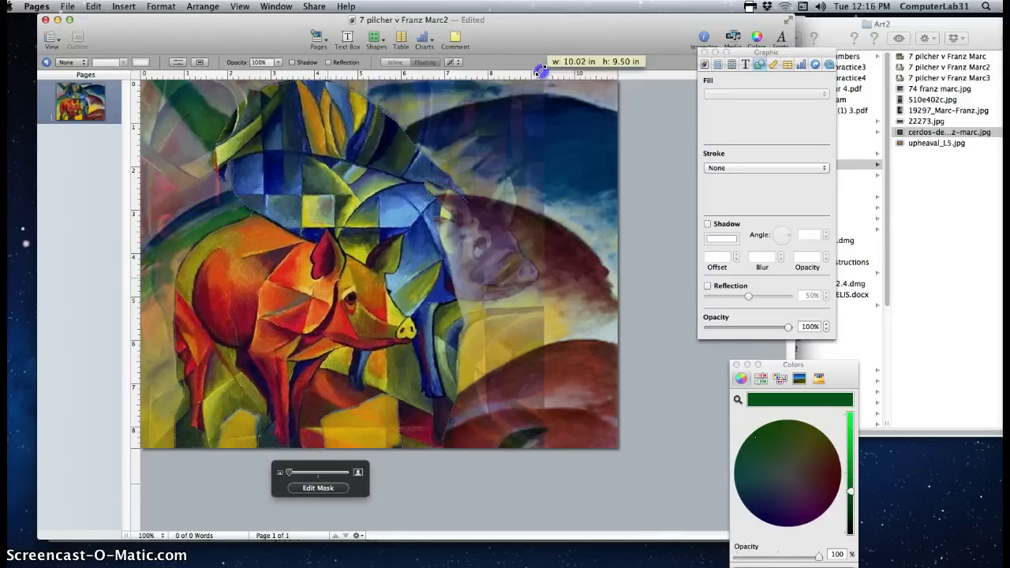
pyautogui.click(630, 269)
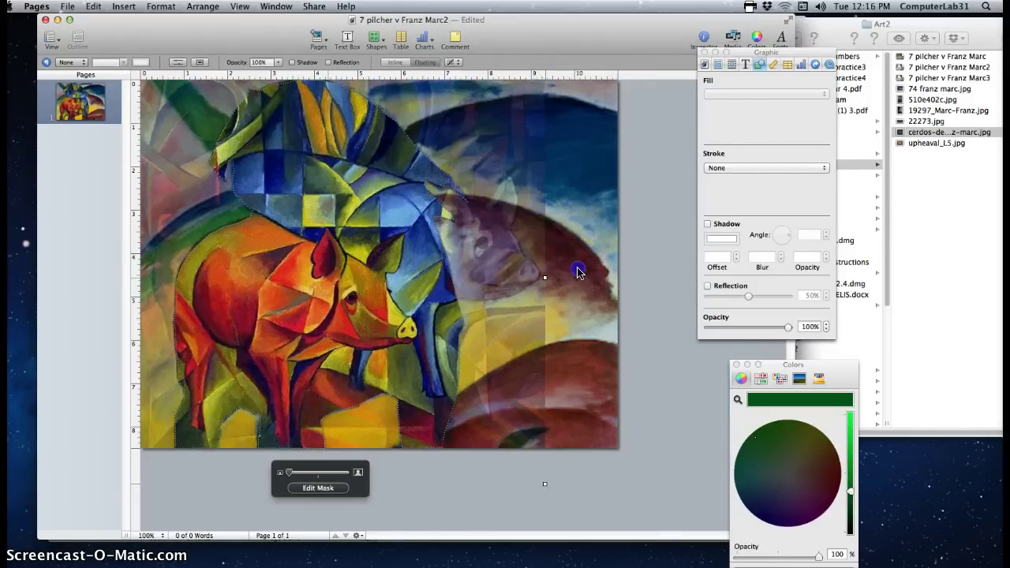
# Step: Lower the opacity of the pig-filled horse shape to 30% and deselect the shape
pyautogui.click(417, 254)
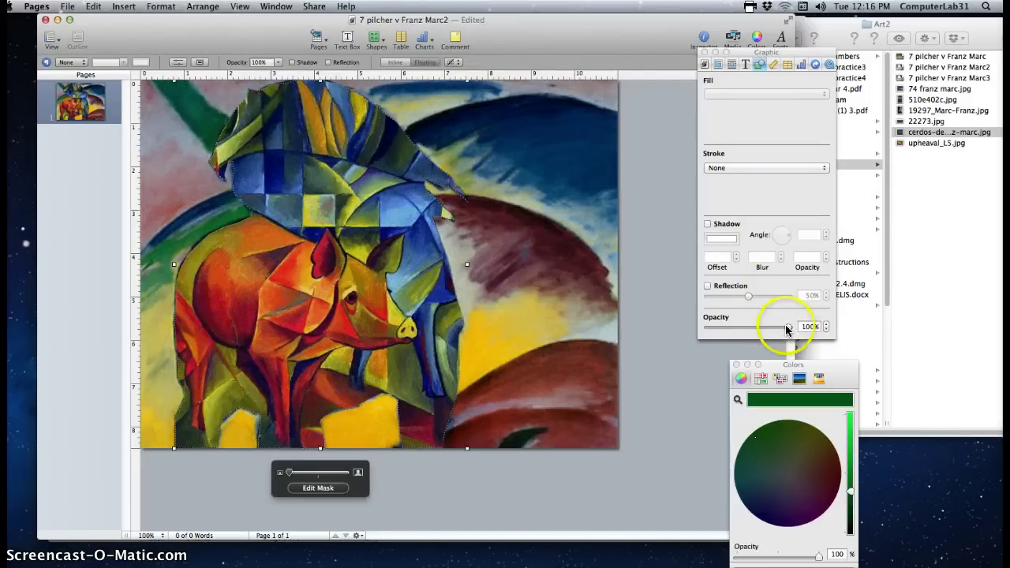
pyautogui.moveTo(786, 328); pyautogui.dragTo(743, 335)
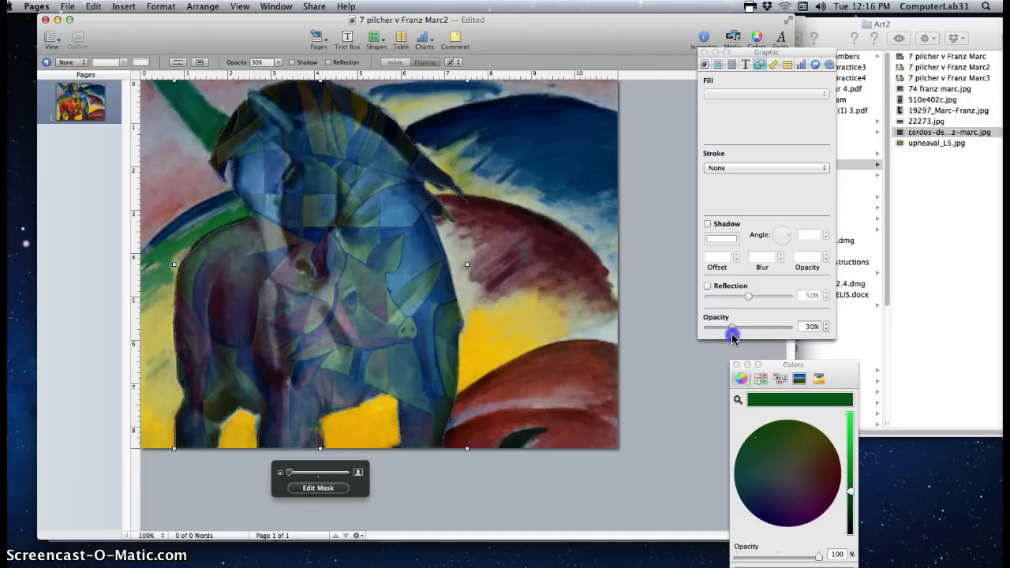
pyautogui.click(575, 388)
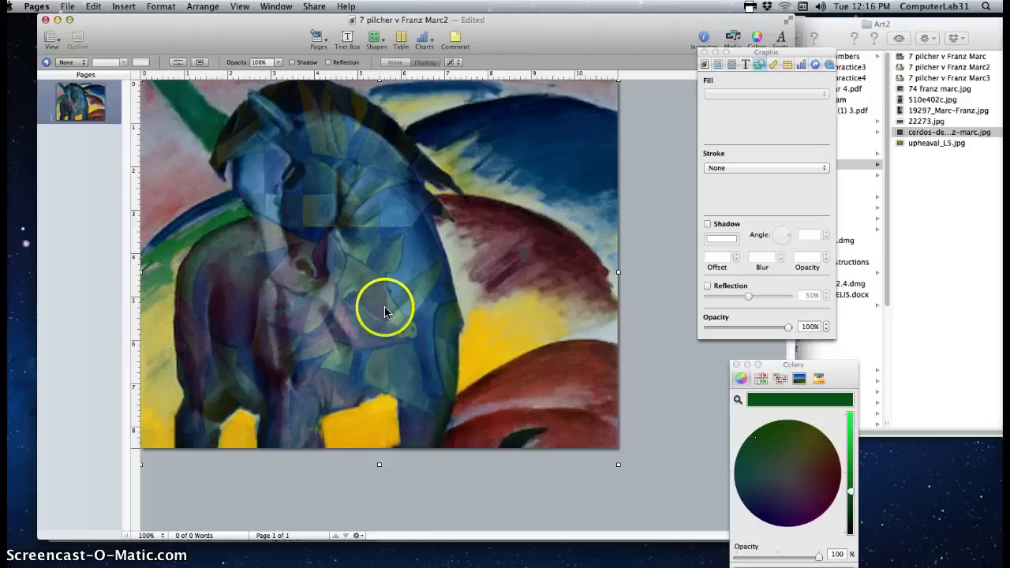
# Step: Save the pig-filled document and bring up the third numbered Franz Marc copy with its white horse shape
pyautogui.click(71, 6)
pyautogui.click(319, 184)
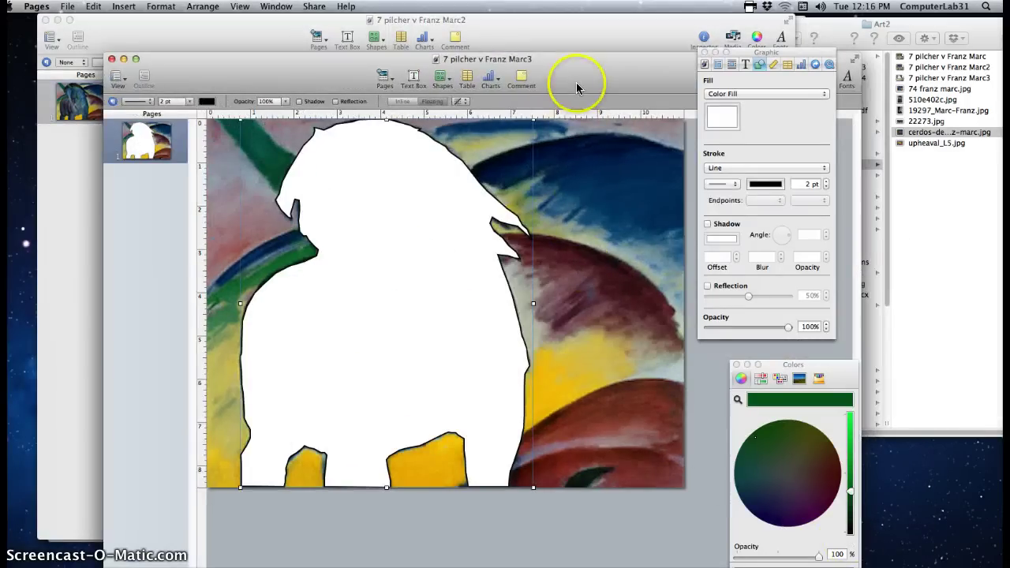
pyautogui.moveTo(575, 84); pyautogui.dragTo(485, 29)
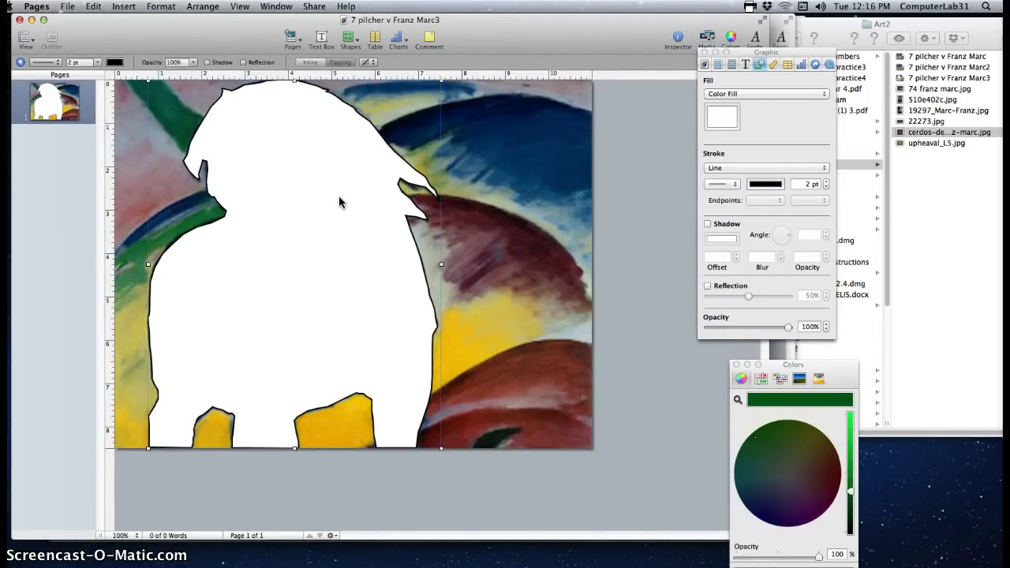
pyautogui.click(304, 178)
pyautogui.click(299, 375)
# Step: Switch to Safari and search Google Images for green frogs
pyautogui.press('super+Tab')
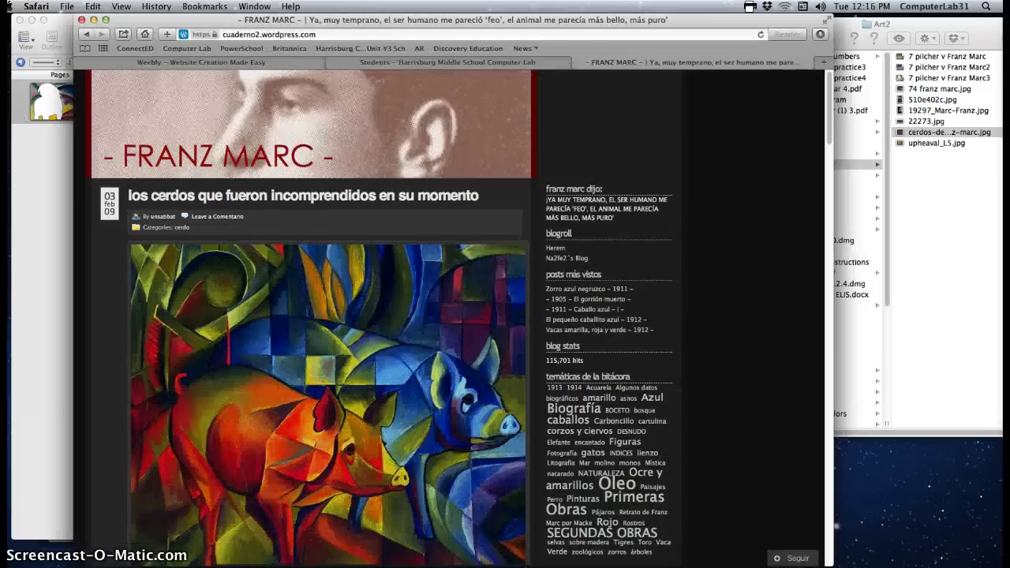
pyautogui.moveTo(535, 22); pyautogui.dragTo(478, 22)
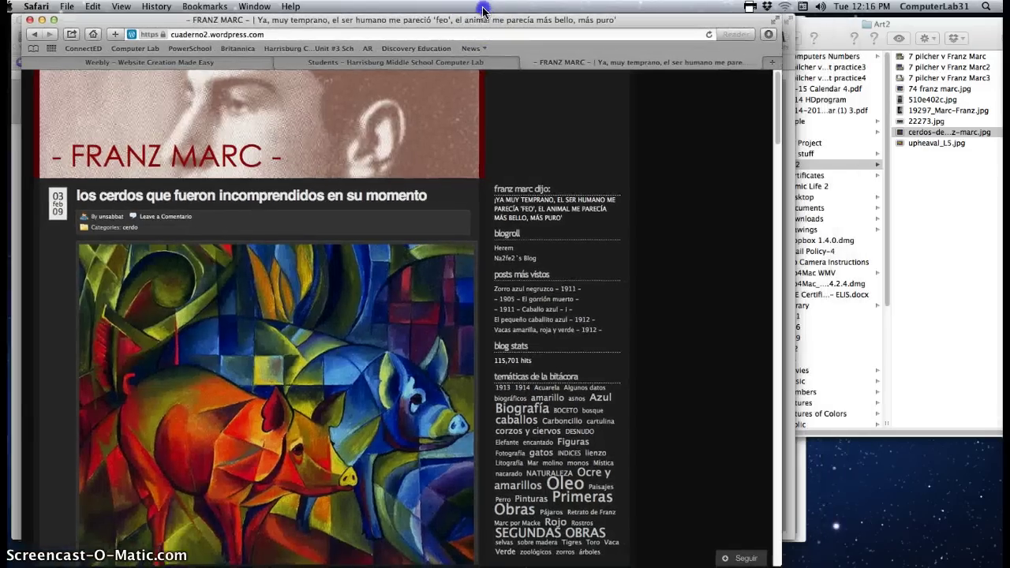
pyautogui.click(158, 31)
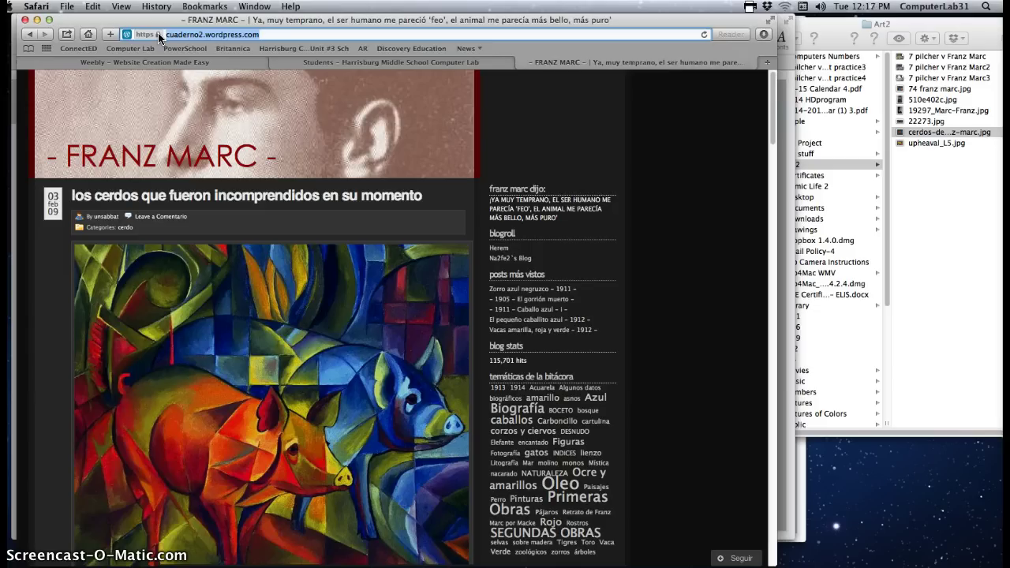
pyautogui.write('gre')
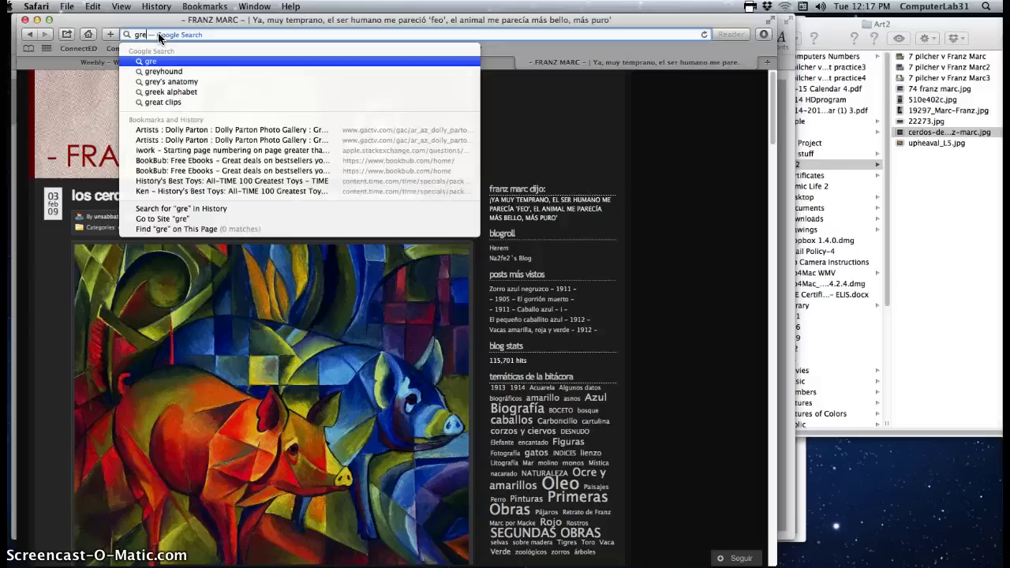
pyautogui.write('en ')
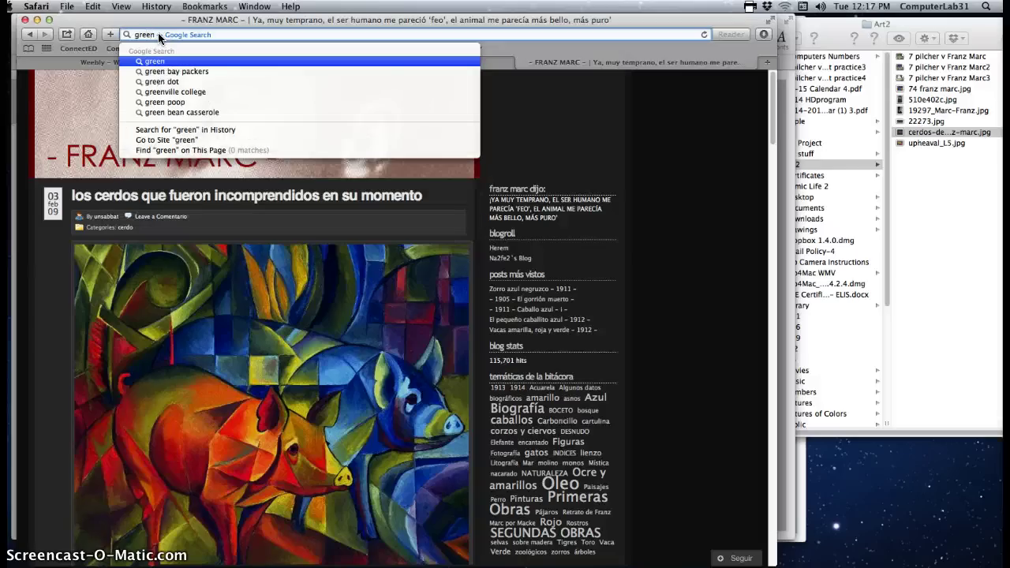
pyautogui.write('frogs')
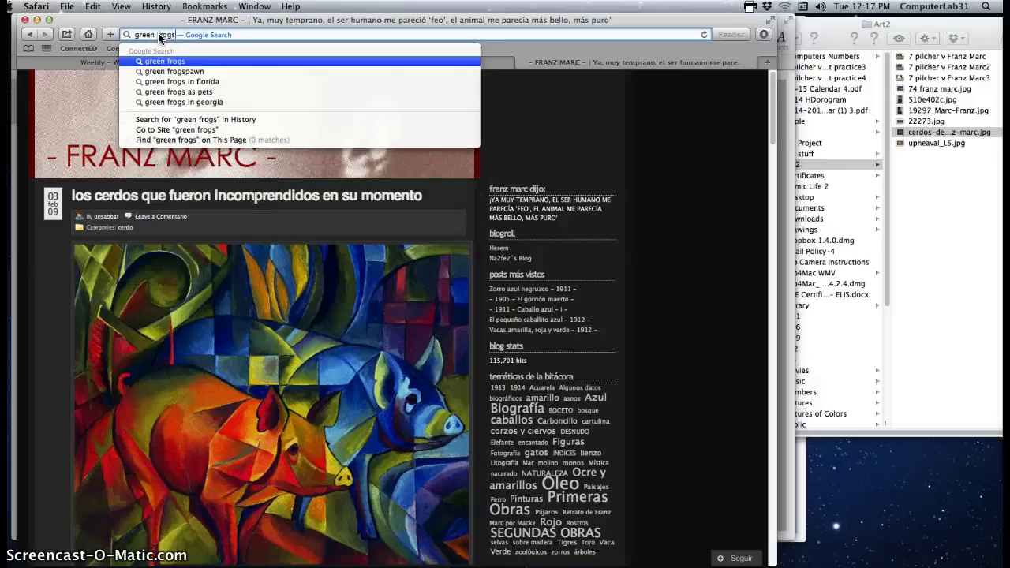
pyautogui.press('Return')
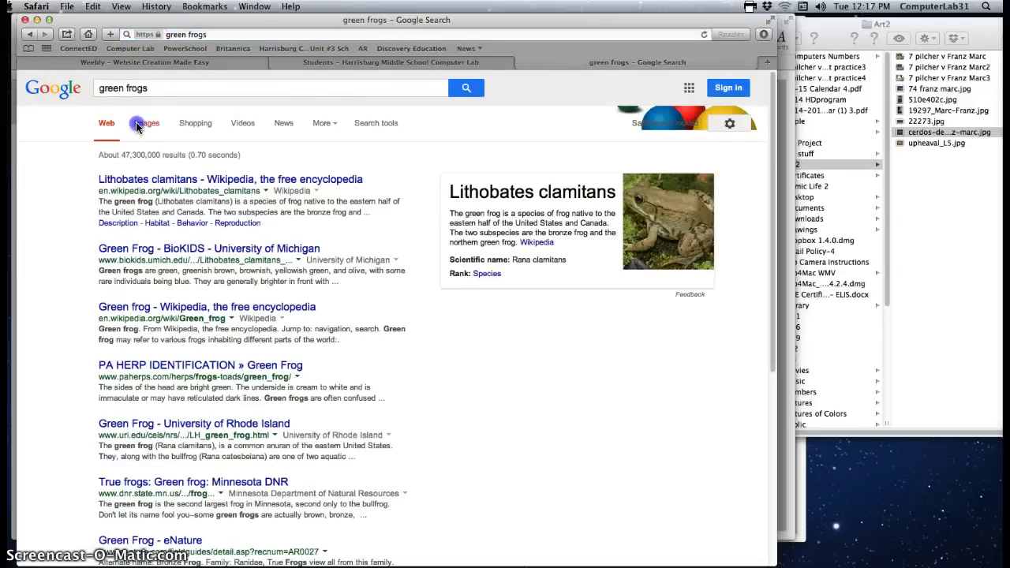
pyautogui.click(142, 123)
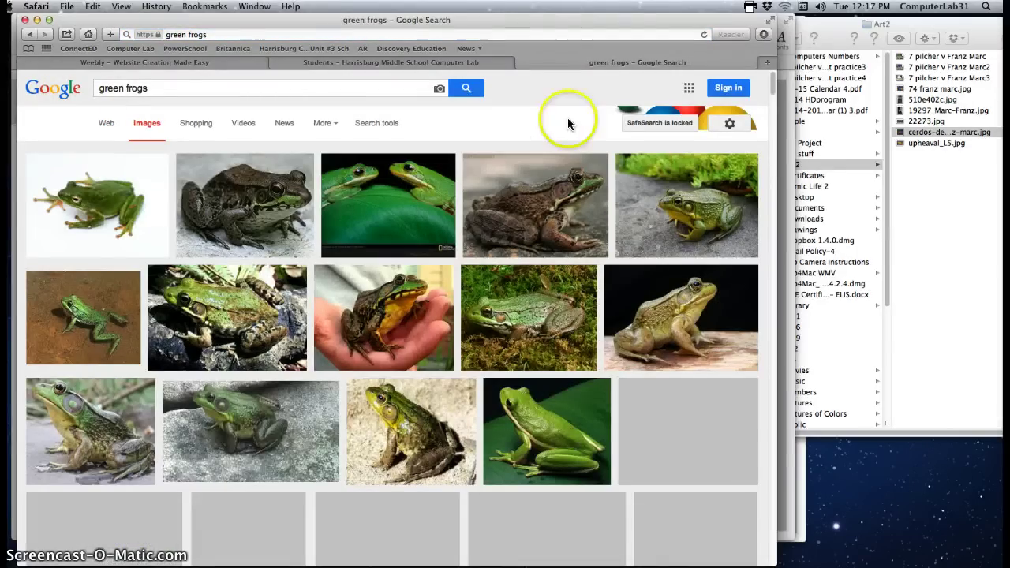
# Step: Browse the green frog image results and open the bright green tree frog wallpaper picture at full size
pyautogui.scroll(-3, 775, 87)
pyautogui.scroll(3, 770, 72)
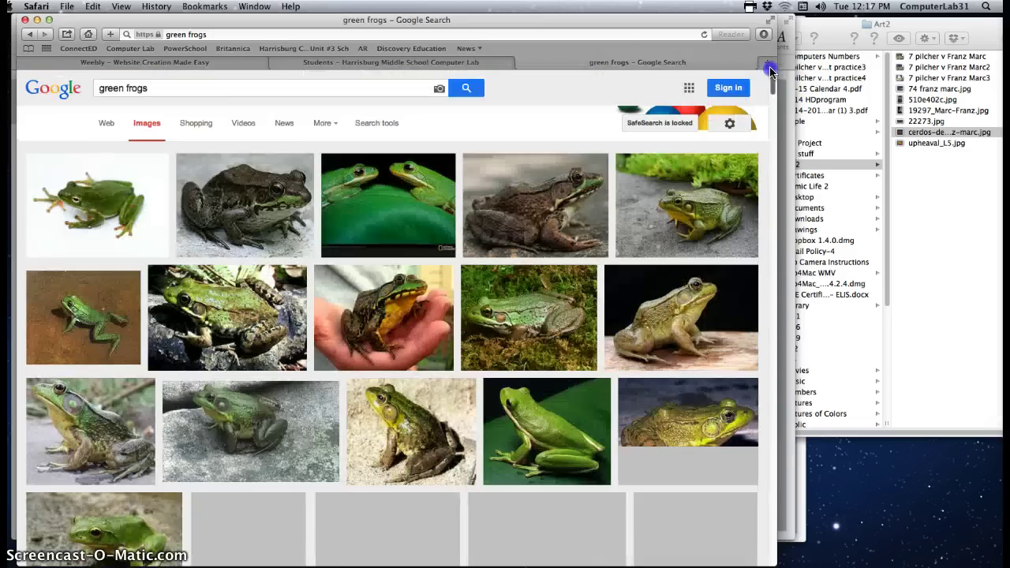
pyautogui.moveTo(769, 71); pyautogui.dragTo(771, 123)
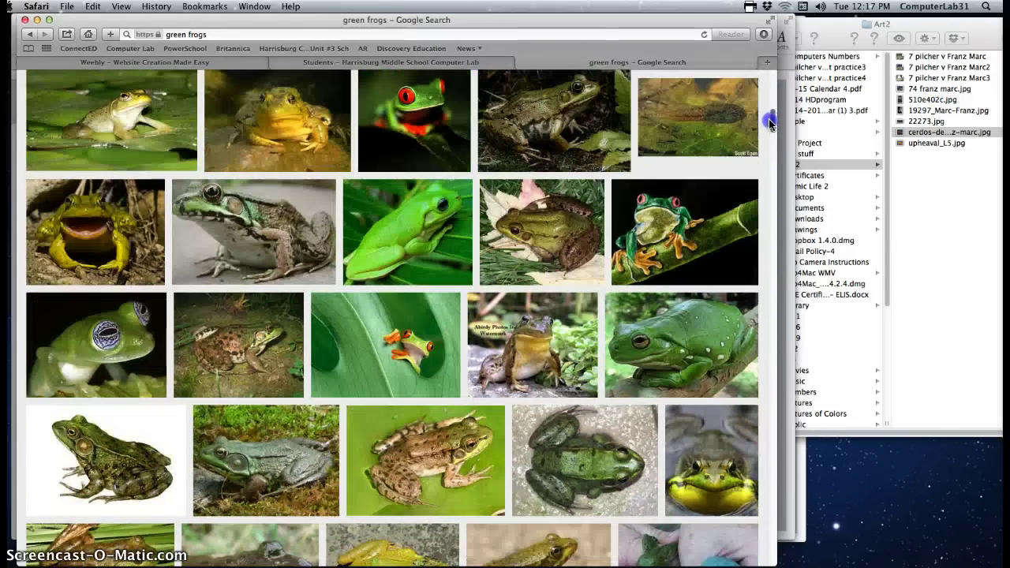
pyautogui.click(401, 229)
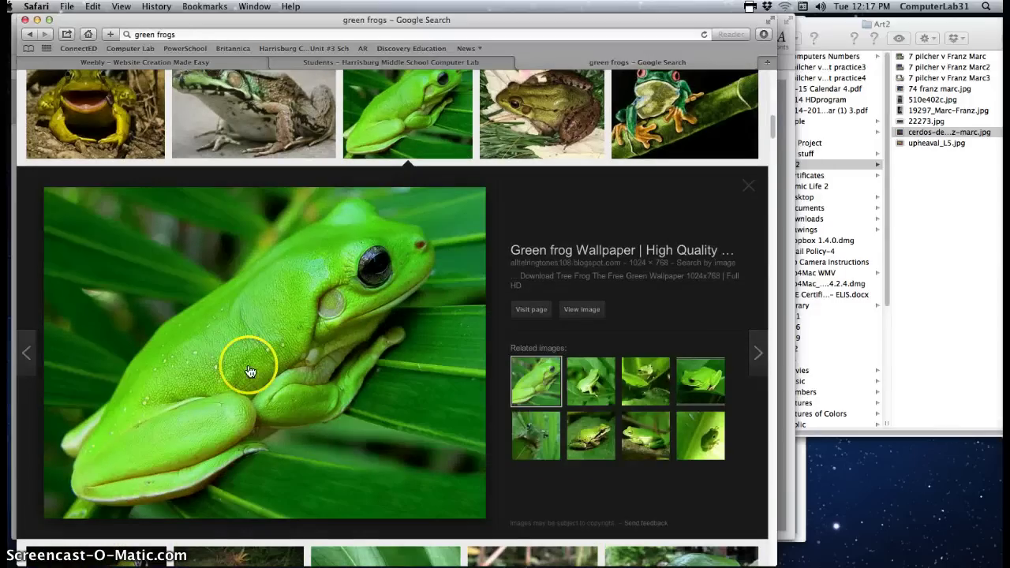
pyautogui.moveTo(237, 361); pyautogui.dragTo(573, 293)
pyautogui.click(581, 310)
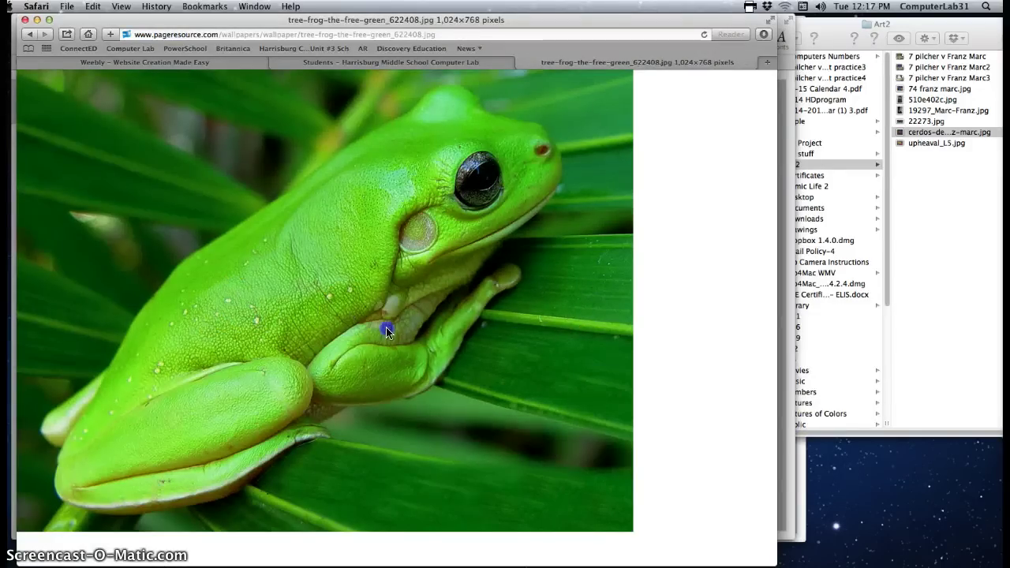
# Step: Save the tree frog picture to the desktop, copy it into the Art2 folder, and minimize the Safari window
pyautogui.moveTo(387, 332); pyautogui.dragTo(881, 479)
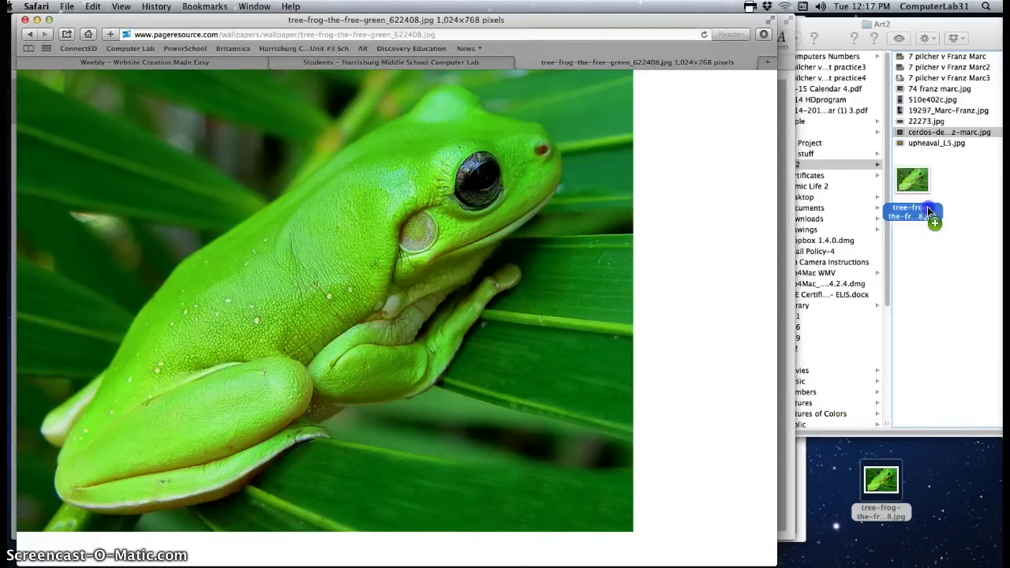
pyautogui.moveTo(927, 206); pyautogui.dragTo(928, 208)
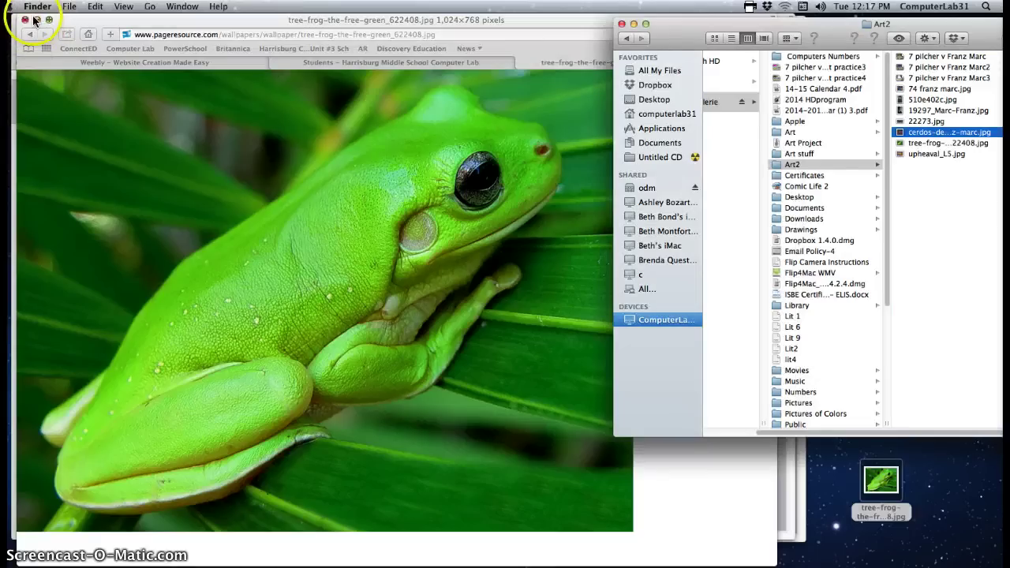
pyautogui.click(35, 19)
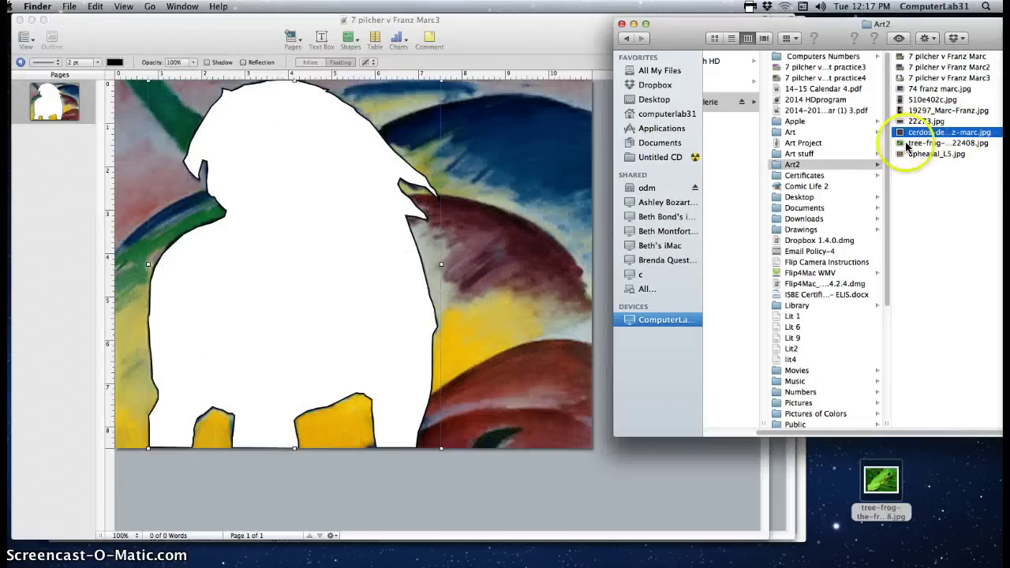
# Step: Try filling the white horse shape with the tree frog picture, shifting the image so the frog's head falls inside the shape
pyautogui.moveTo(900, 146); pyautogui.dragTo(387, 149)
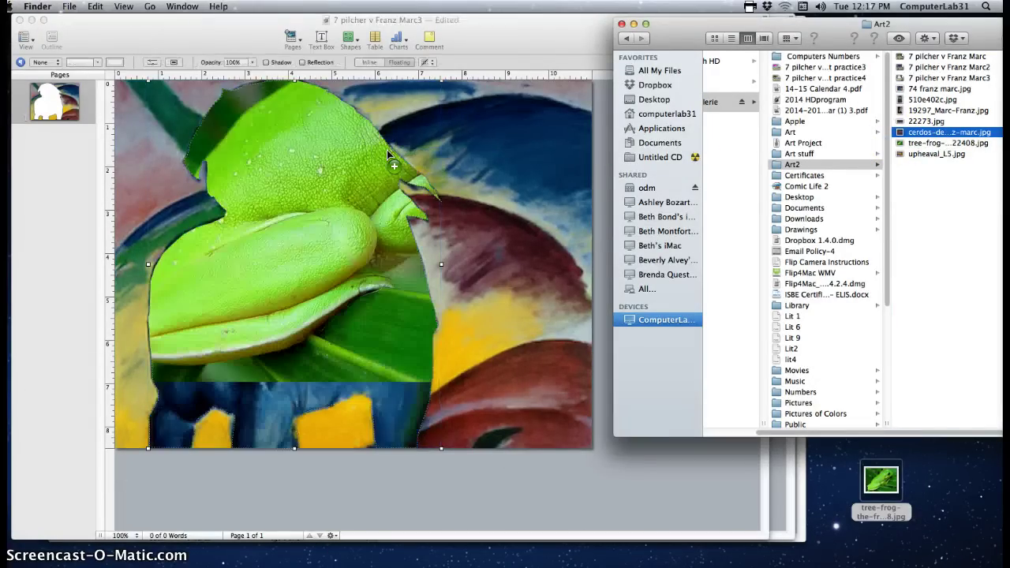
pyautogui.doubleClick(300, 248)
pyautogui.moveTo(300, 248); pyautogui.dragTo(84, 394)
pyautogui.click(300, 387)
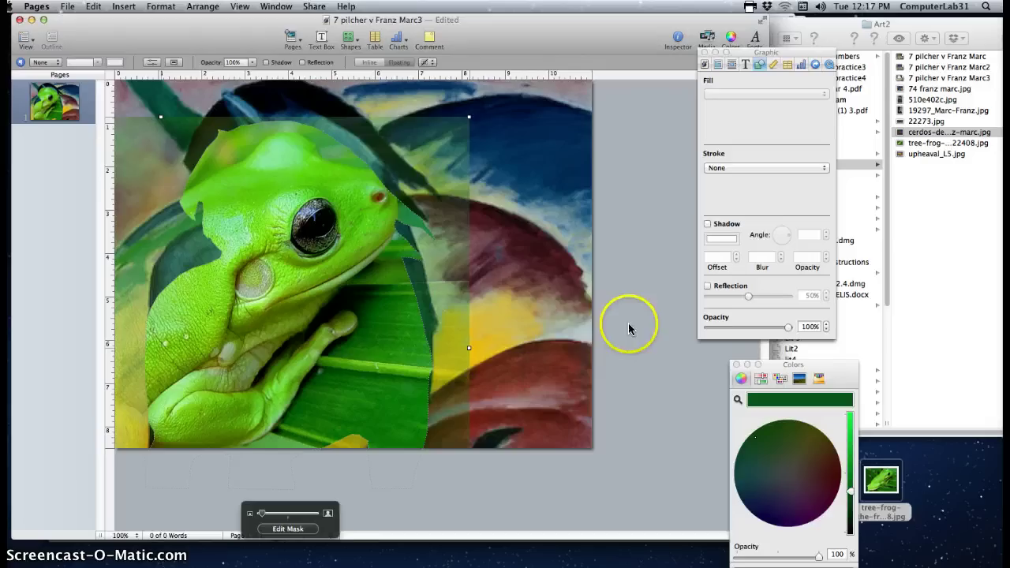
# Step: Try moving the frog-filled shape back over the painted horse and lowering its opacity to 28%
pyautogui.click(557, 336)
pyautogui.moveTo(323, 275); pyautogui.dragTo(321, 235)
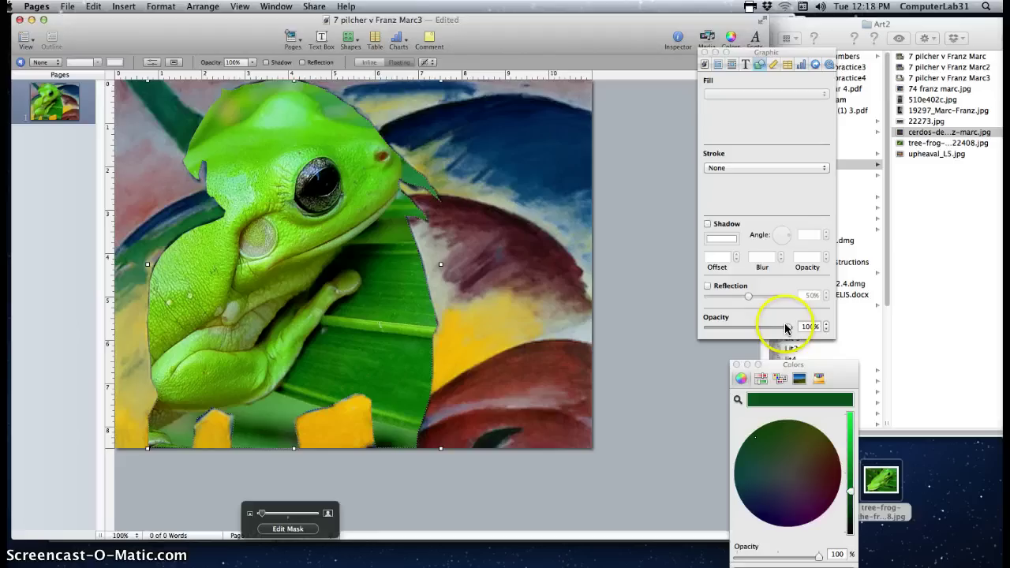
pyautogui.moveTo(787, 327); pyautogui.dragTo(741, 333)
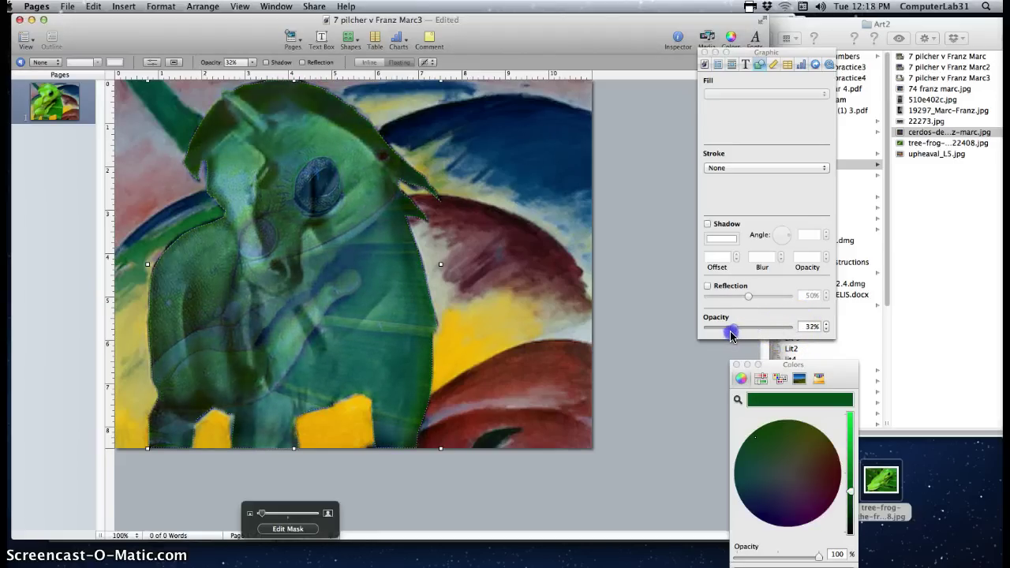
pyautogui.click(496, 309)
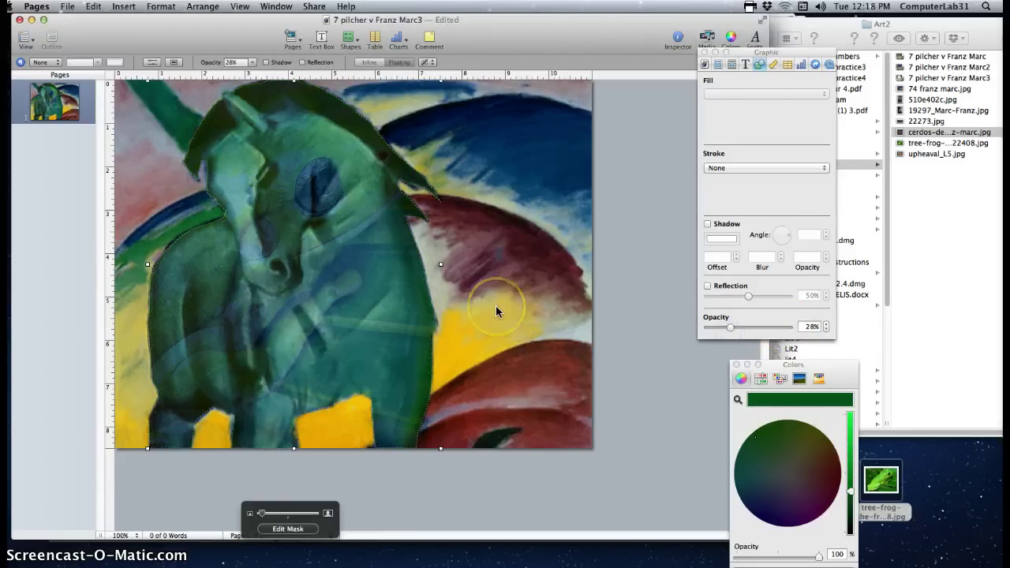
# Step: Undo the opacity change, the moves and the frog fill to restore the white horse shape
pyautogui.click(93, 7)
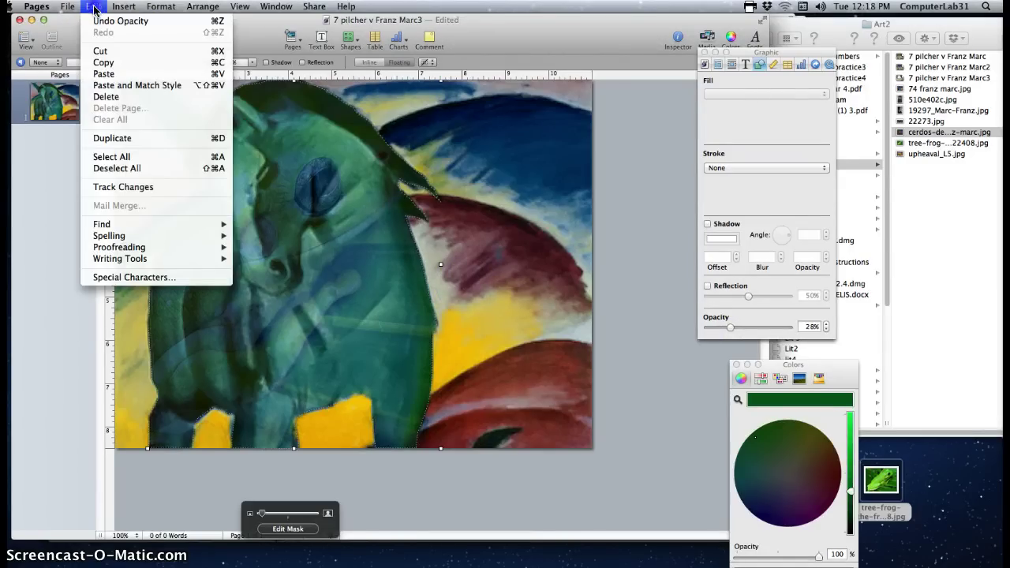
pyautogui.click(98, 22)
pyautogui.click(93, 6)
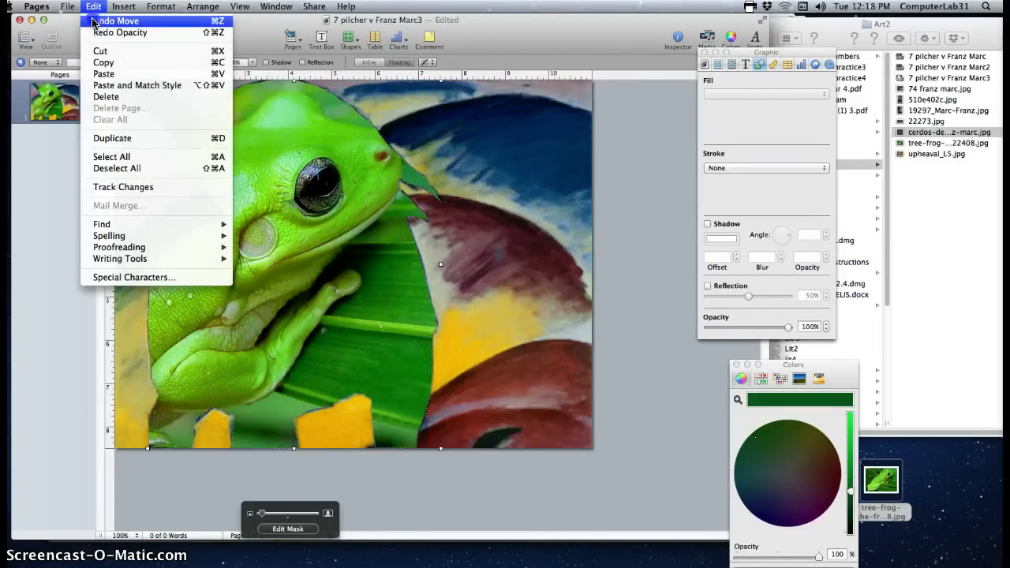
pyautogui.click(99, 21)
pyautogui.click(93, 6)
pyautogui.click(99, 22)
pyautogui.click(93, 6)
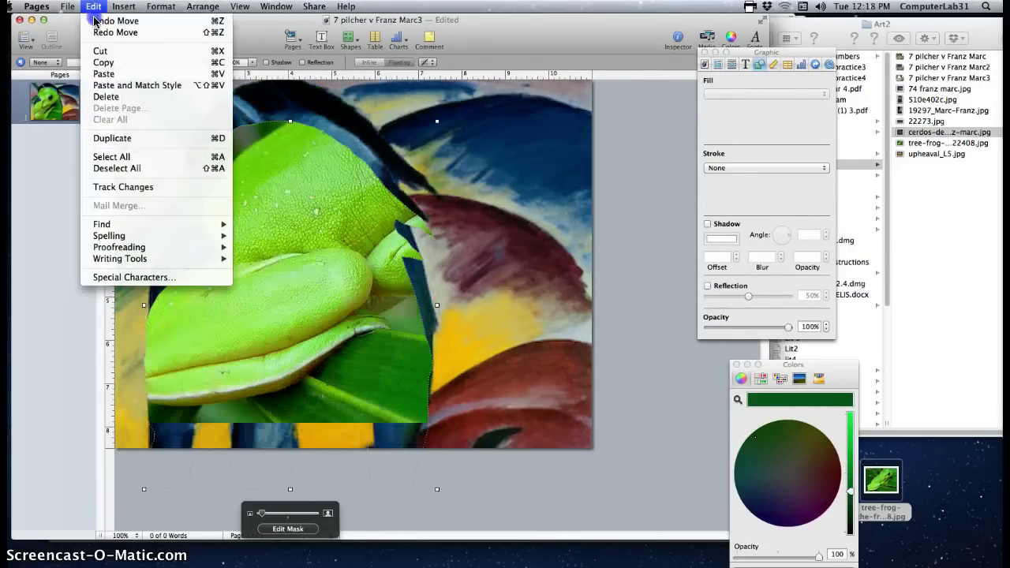
pyautogui.click(99, 22)
pyautogui.click(93, 7)
pyautogui.click(99, 22)
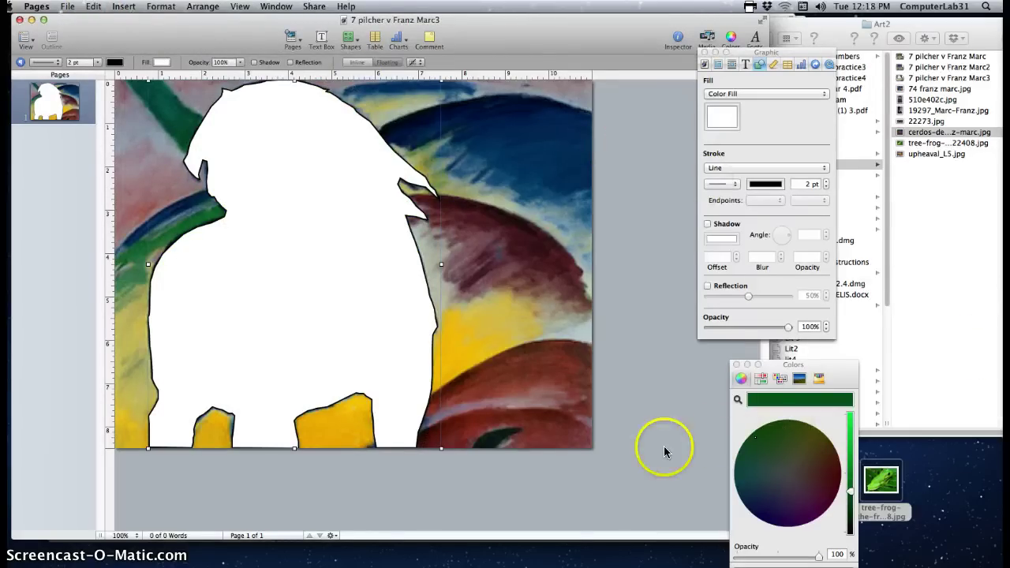
# Step: Switch to Safari and search Google Images for orange sunset
pyautogui.click(948, 562)
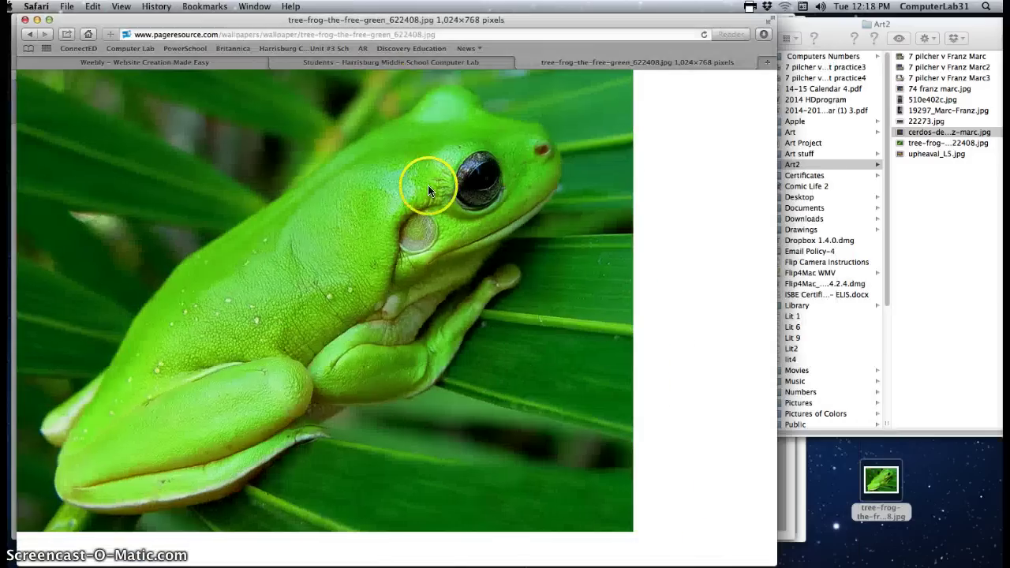
pyautogui.click(227, 34)
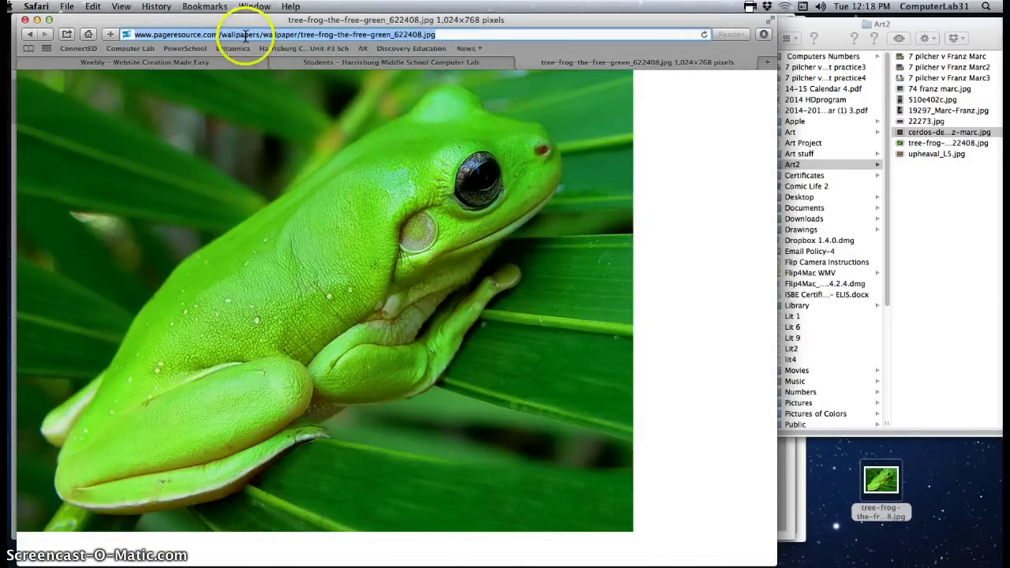
pyautogui.write('oran')
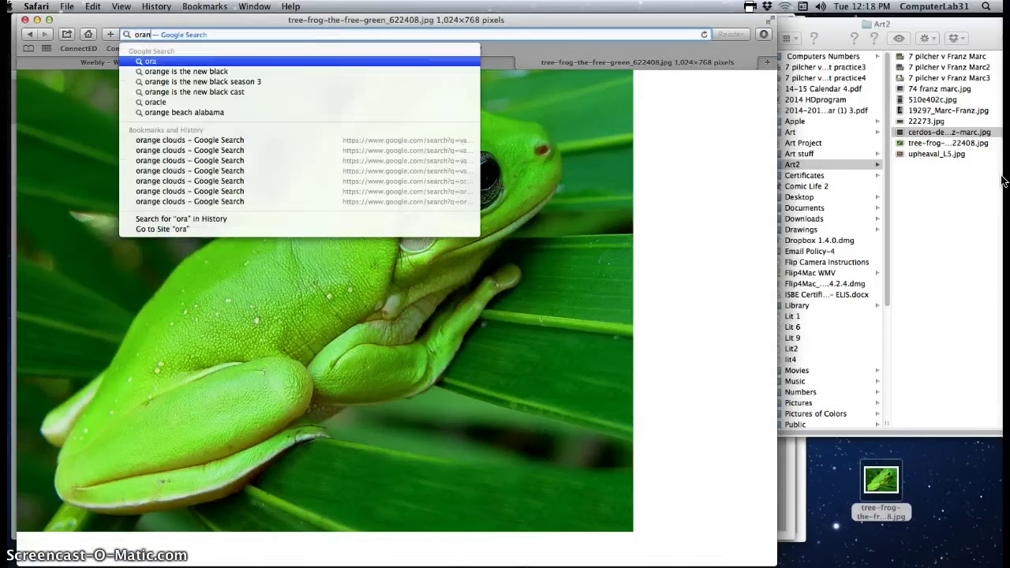
pyautogui.write('ge sunset')
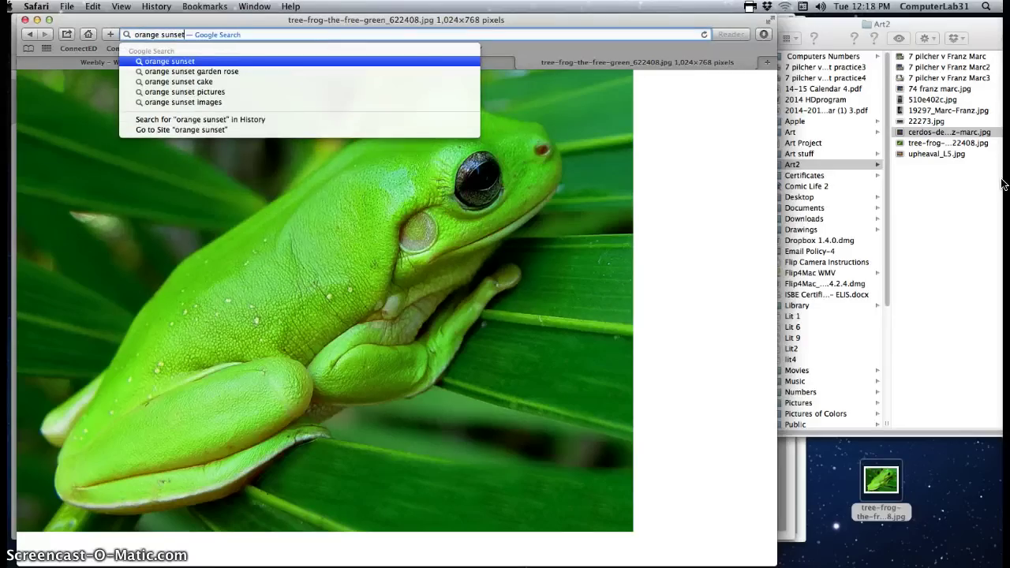
pyautogui.press('Return')
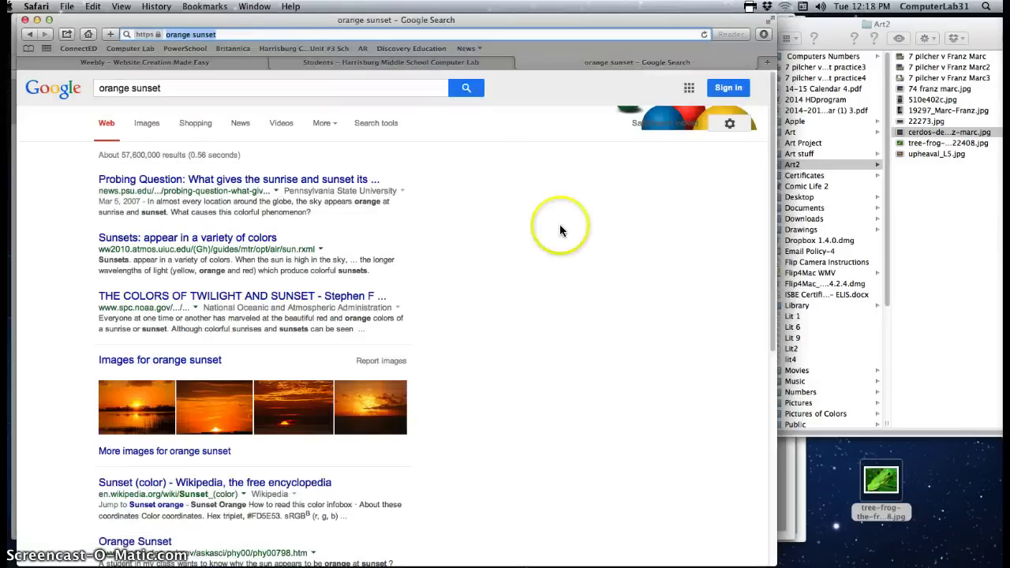
pyautogui.click(147, 124)
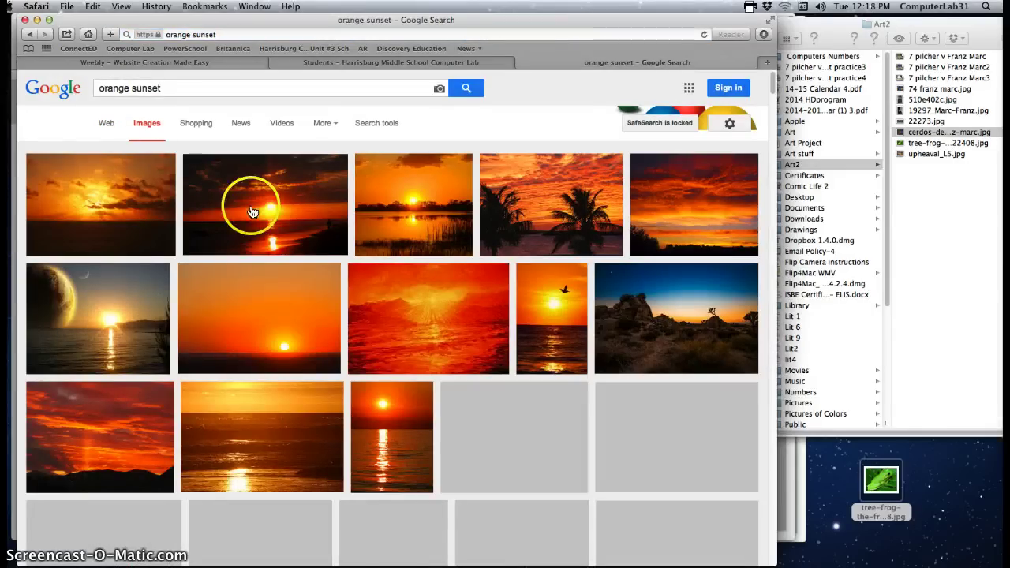
# Step: Save the full-size red-orange cloud sunset picture, orange-sunset.jpg, to the desktop and copy it into the Art2 folder
pyautogui.click(424, 341)
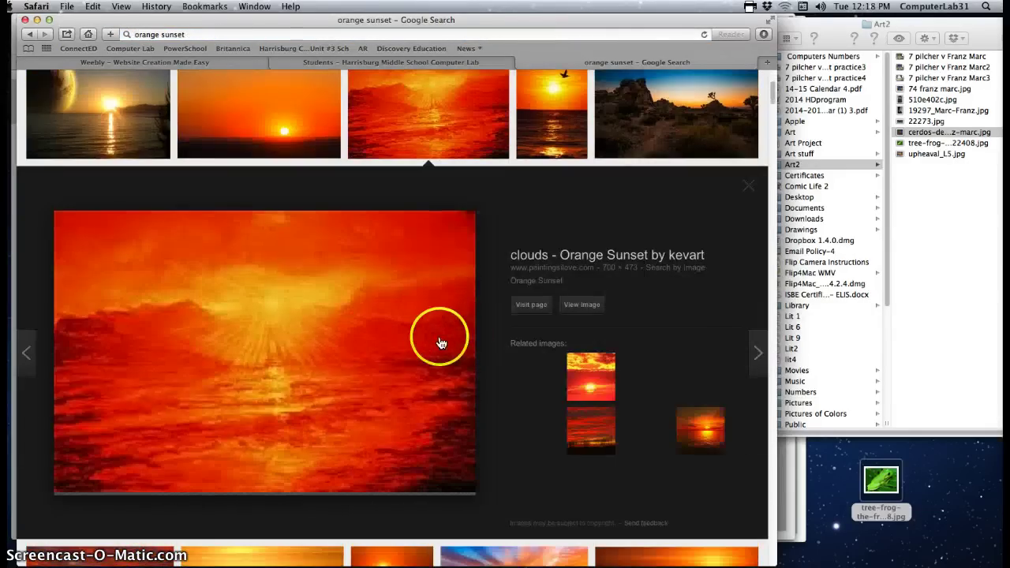
pyautogui.click(581, 305)
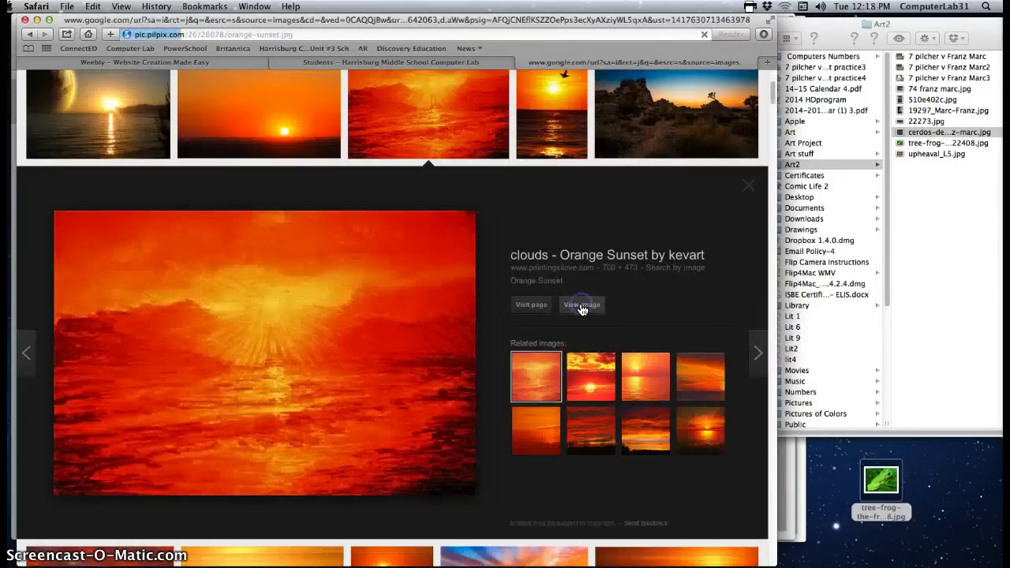
pyautogui.moveTo(213, 194); pyautogui.dragTo(964, 506)
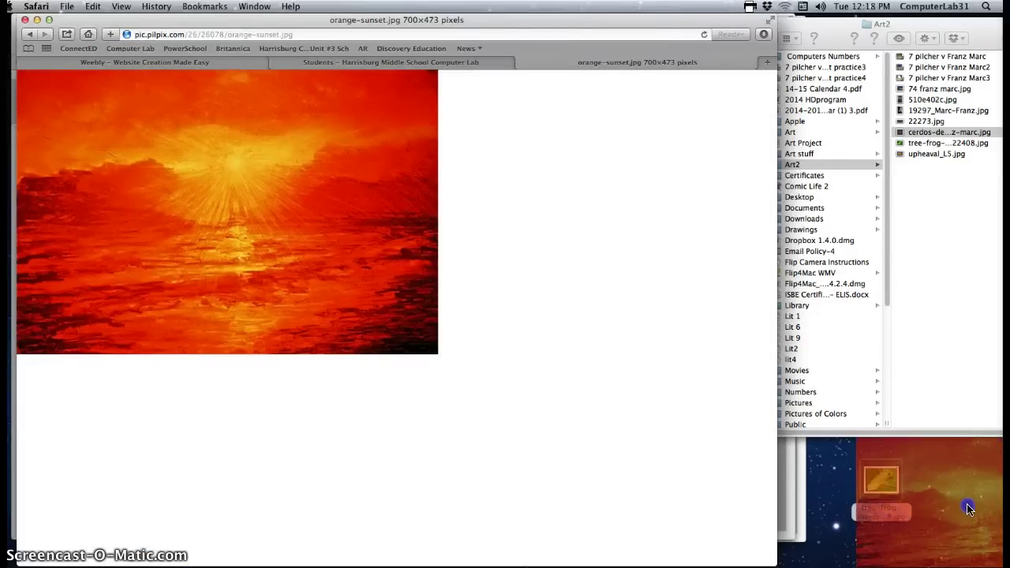
pyautogui.click(187, 152)
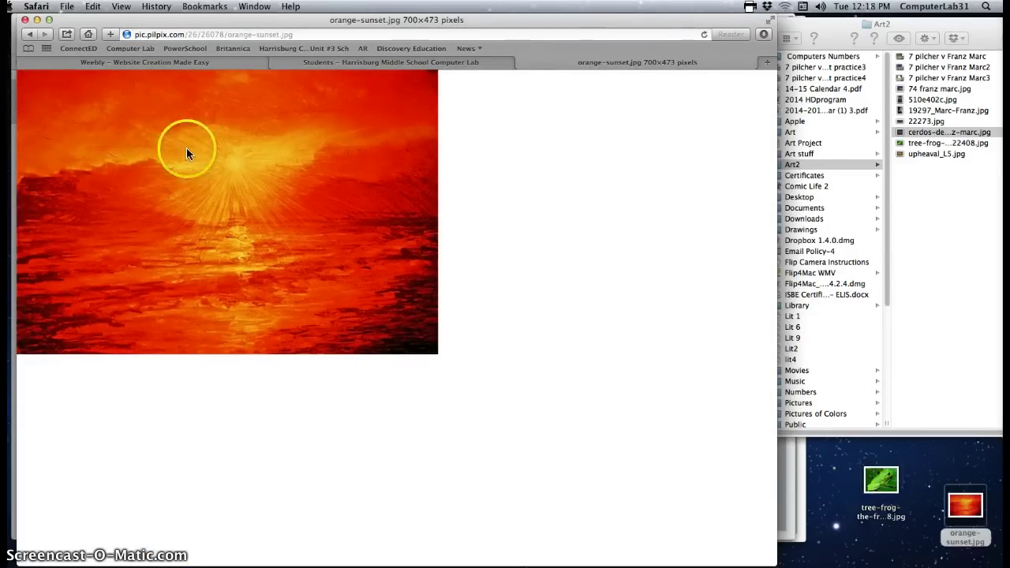
pyautogui.click(36, 19)
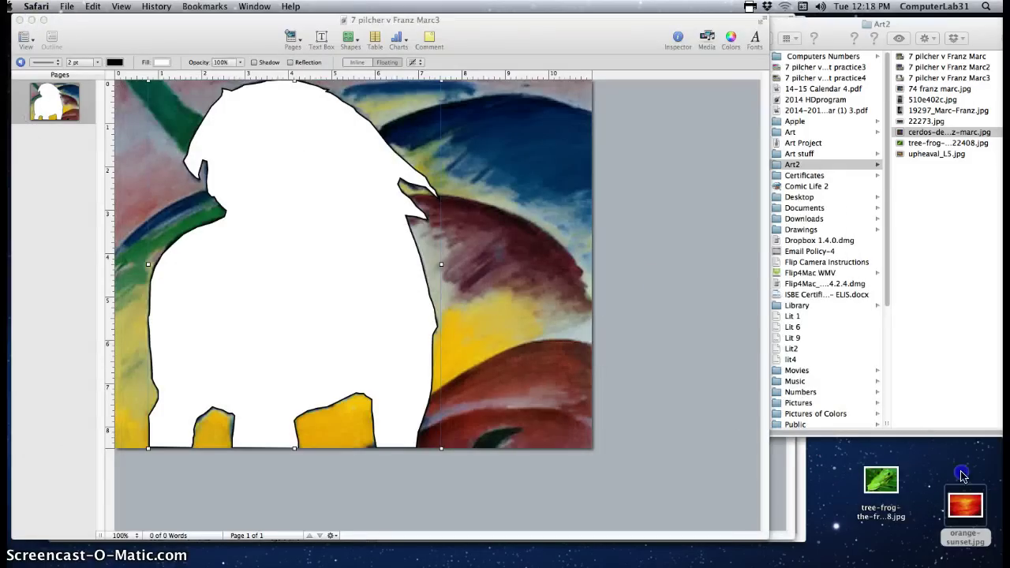
pyautogui.moveTo(966, 505); pyautogui.dragTo(942, 271)
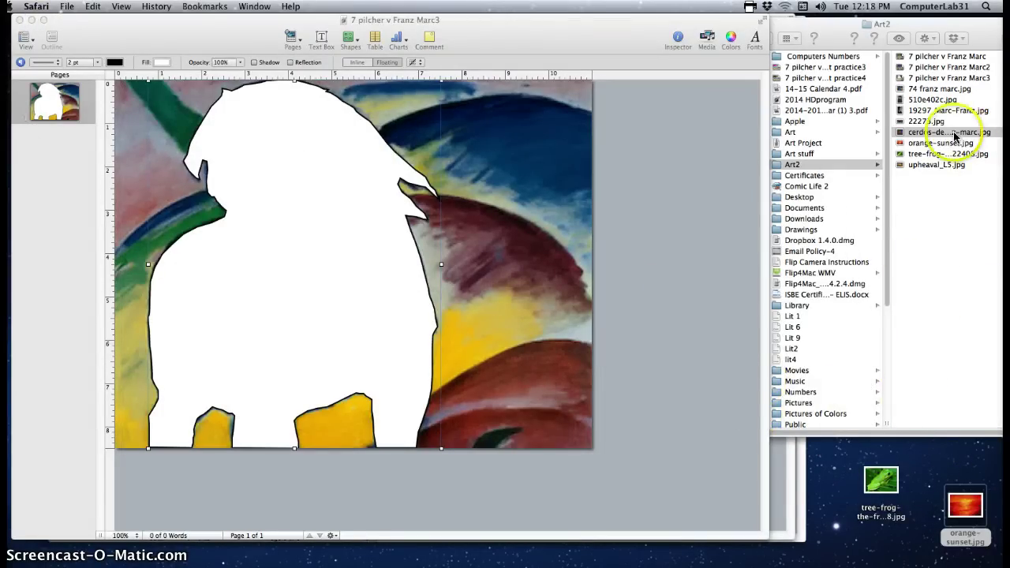
# Step: Fill the white horse shape with orange-sunset.jpg and shift the masked picture until it covers the whole horse
pyautogui.moveTo(915, 143); pyautogui.dragTo(243, 329)
pyautogui.click(339, 162)
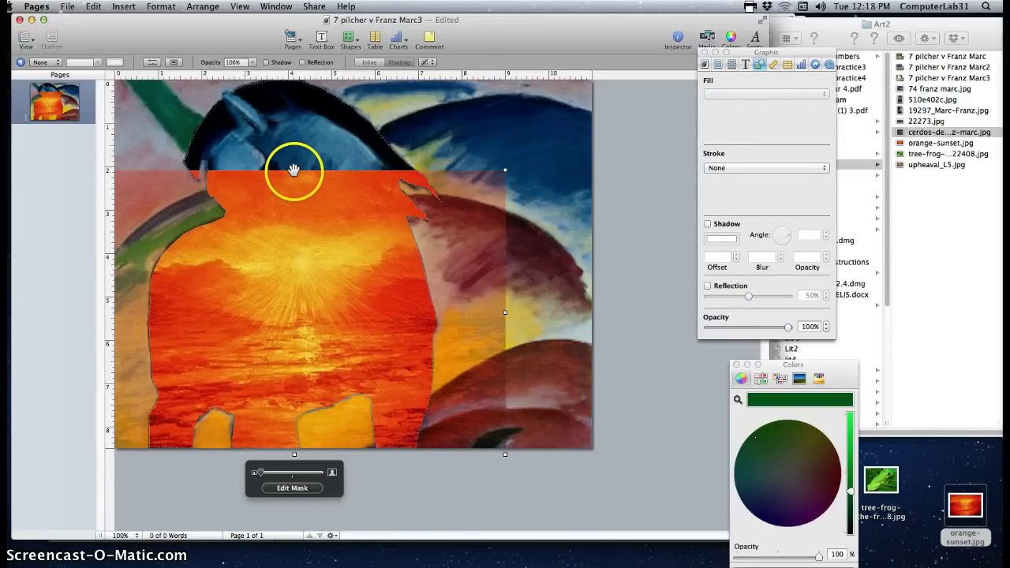
pyautogui.moveTo(294, 171); pyautogui.dragTo(294, 67)
pyautogui.moveTo(261, 228); pyautogui.dragTo(251, 255)
pyautogui.click(554, 319)
pyautogui.click(589, 322)
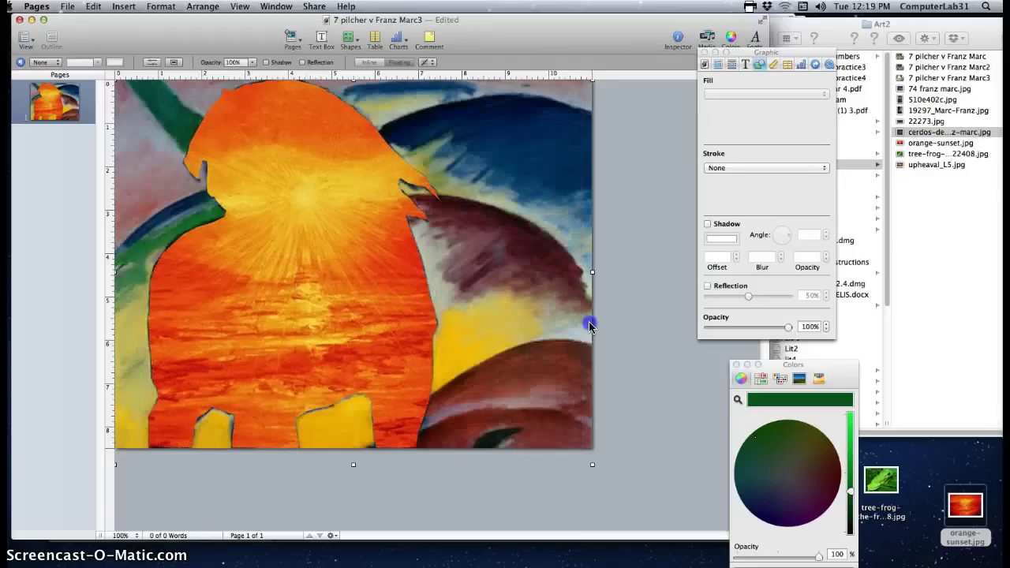
# Step: Lower the opacity of the sunset-filled horse shape to 70% and deselect the shape
pyautogui.click(432, 315)
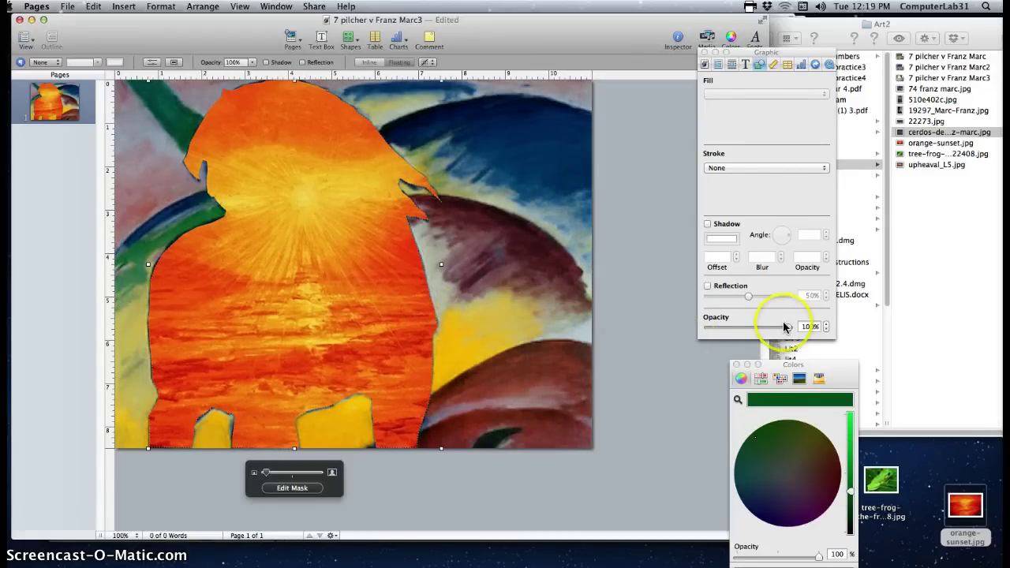
pyautogui.moveTo(785, 327); pyautogui.dragTo(763, 334)
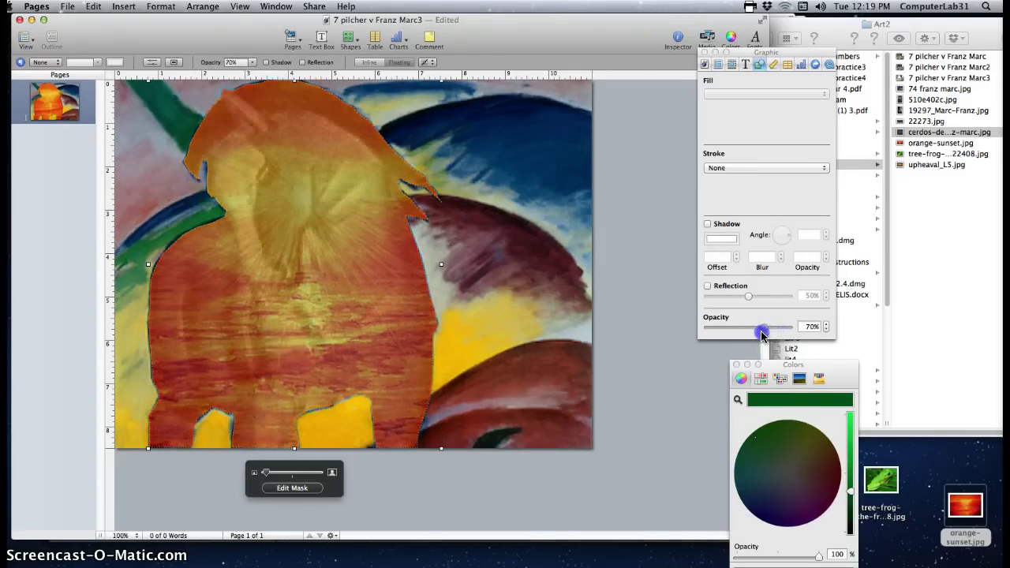
pyautogui.click(583, 433)
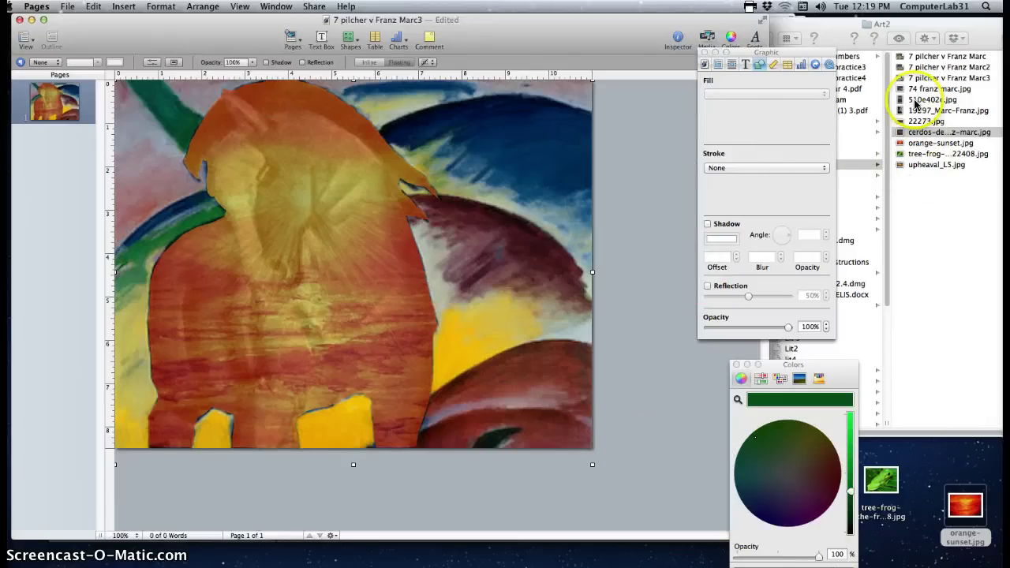
pyautogui.click(920, 68)
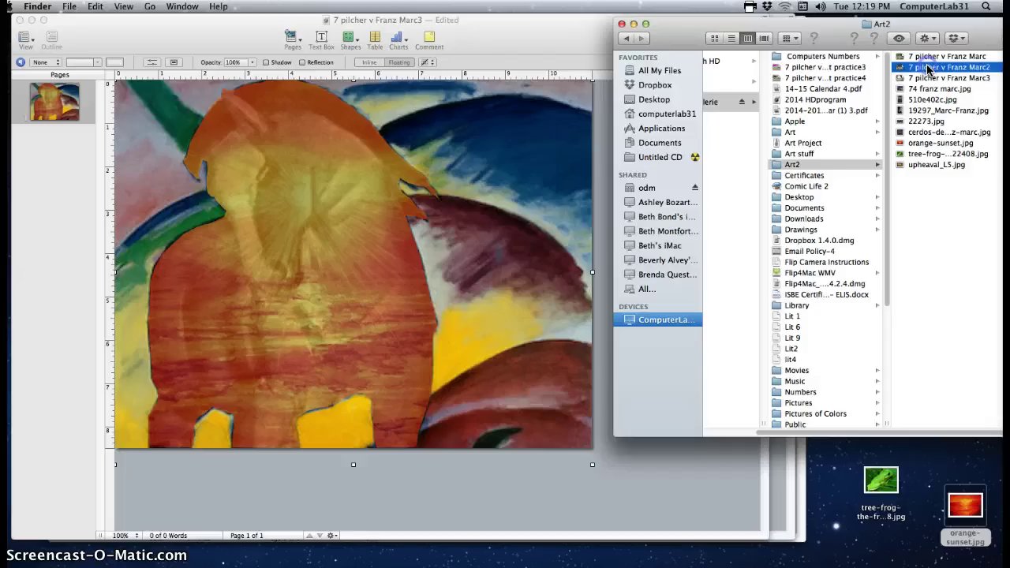
pyautogui.click(290, 138)
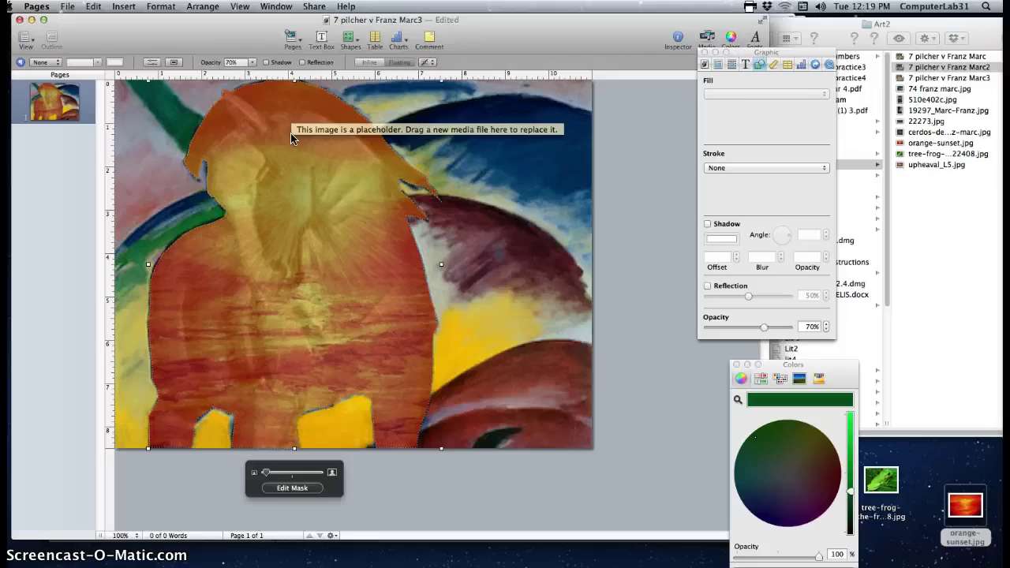
# Step: Undo the opacity change, moves, resize and sunset image drop on the horse back to its plain white fill
pyautogui.click(93, 6)
pyautogui.click(96, 20)
pyautogui.click(93, 7)
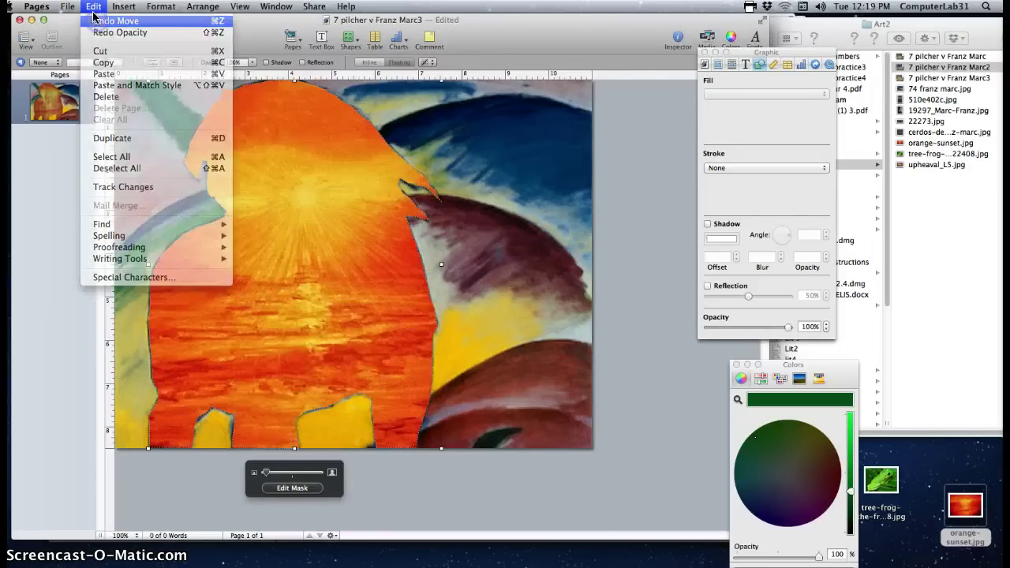
pyautogui.click(96, 20)
pyautogui.click(93, 6)
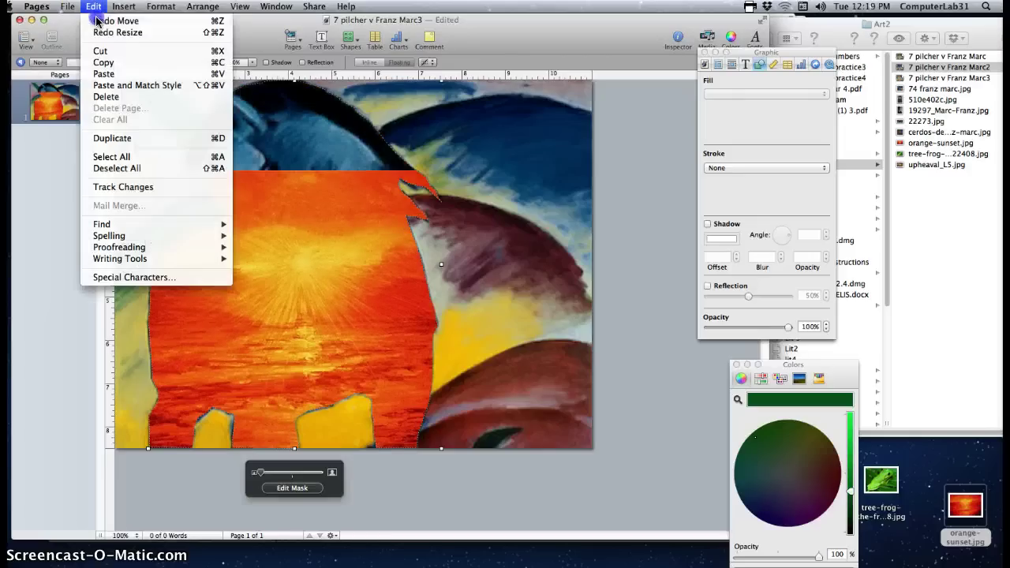
pyautogui.click(96, 21)
pyautogui.click(93, 7)
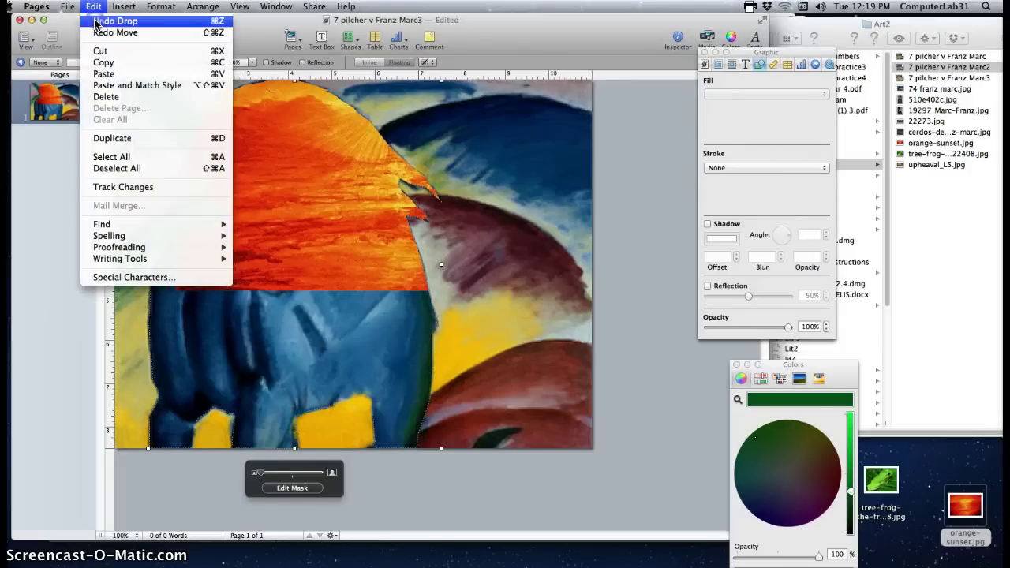
pyautogui.click(118, 21)
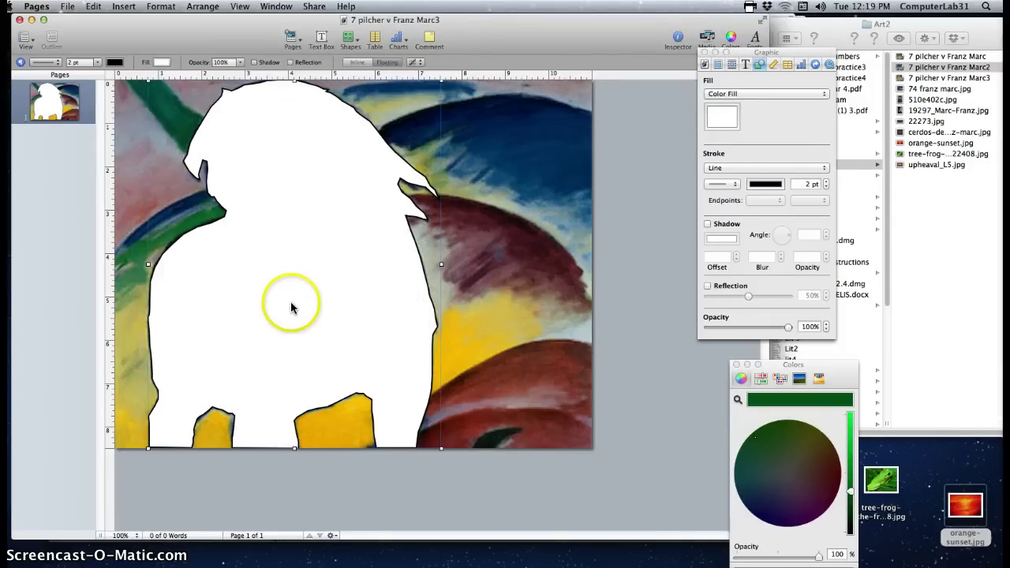
pyautogui.click(77, 9)
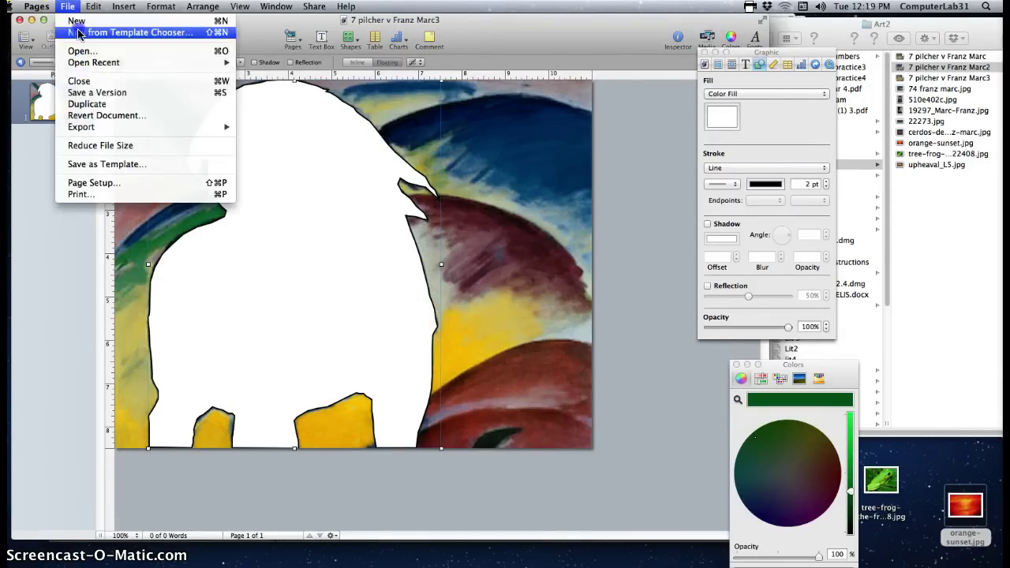
pyautogui.click(282, 169)
# Step: Switch to Finder, open the Art folder and move its window so the picture files can be reached
pyautogui.click(868, 150)
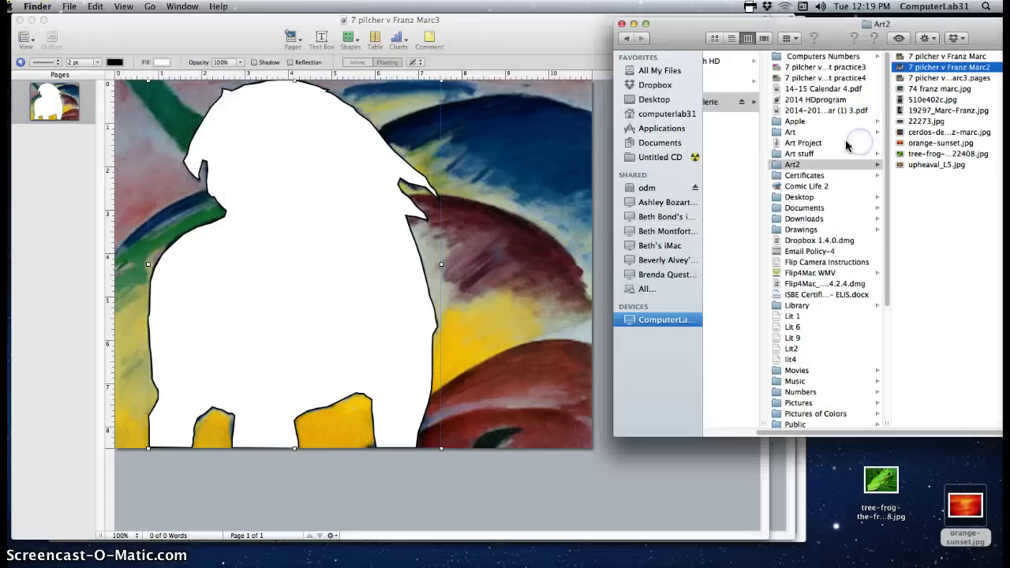
pyautogui.click(792, 132)
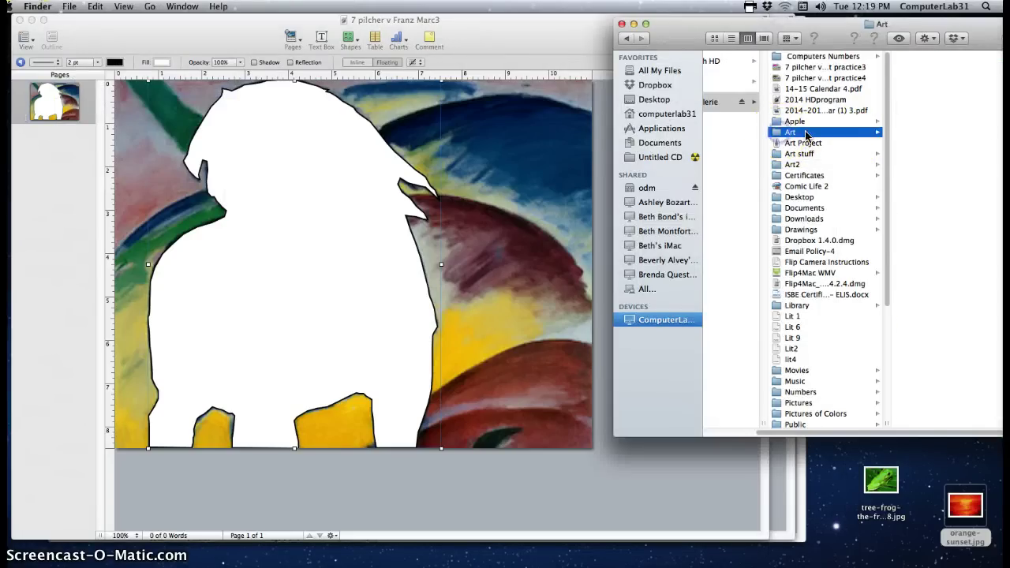
pyautogui.moveTo(995, 21); pyautogui.dragTo(836, 17)
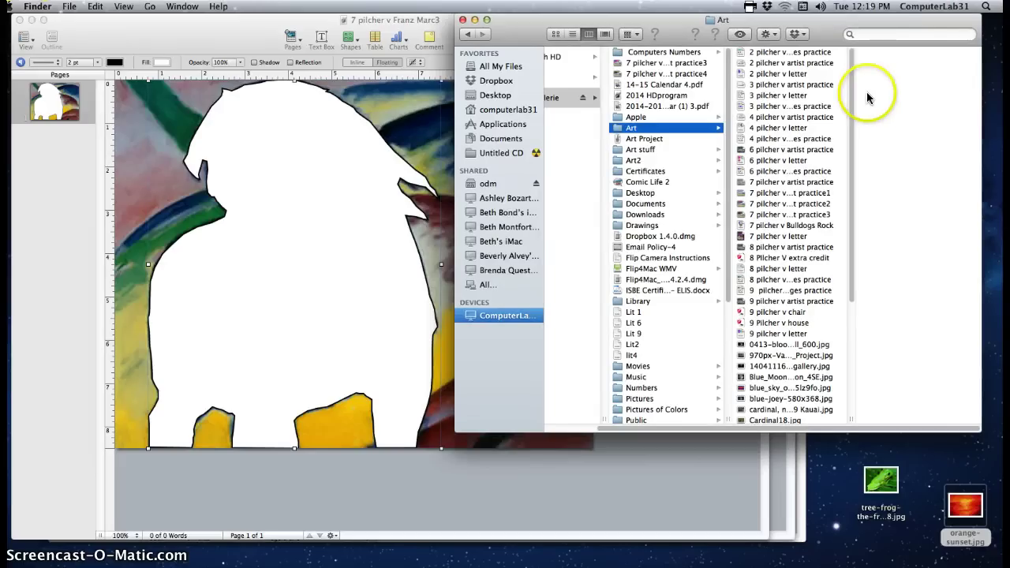
pyautogui.moveTo(851, 103); pyautogui.dragTo(857, 201)
# Step: Try to fill the white horse shape with the blue moon picture from the Art folder
pyautogui.moveTo(771, 247); pyautogui.dragTo(405, 240)
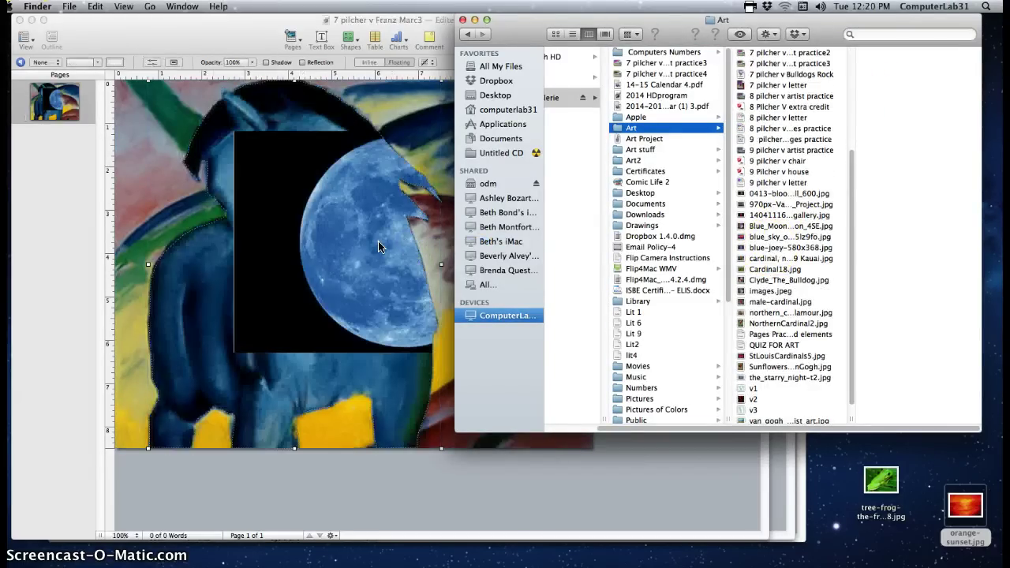
pyautogui.moveTo(342, 247); pyautogui.dragTo(300, 230)
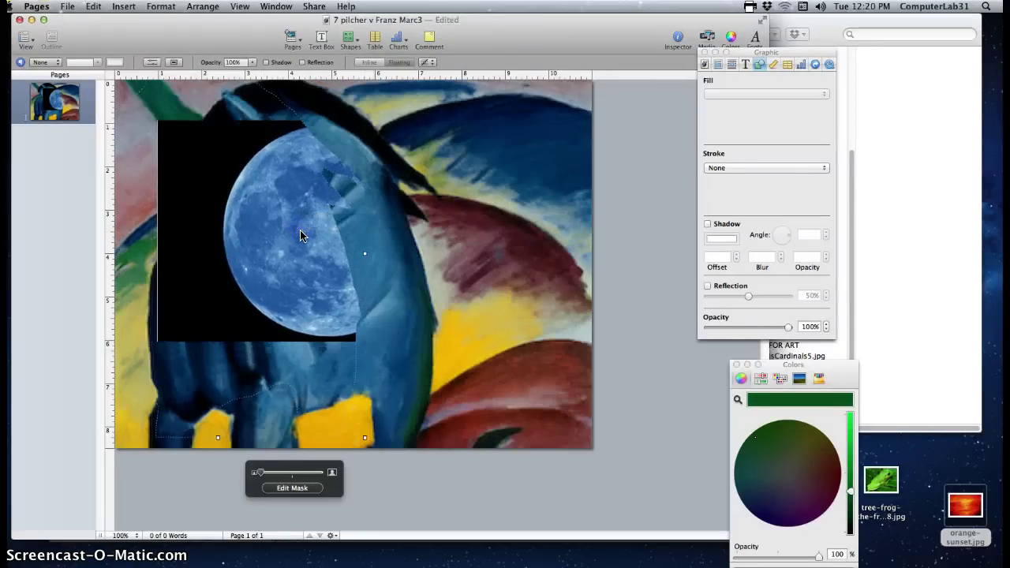
pyautogui.click(633, 274)
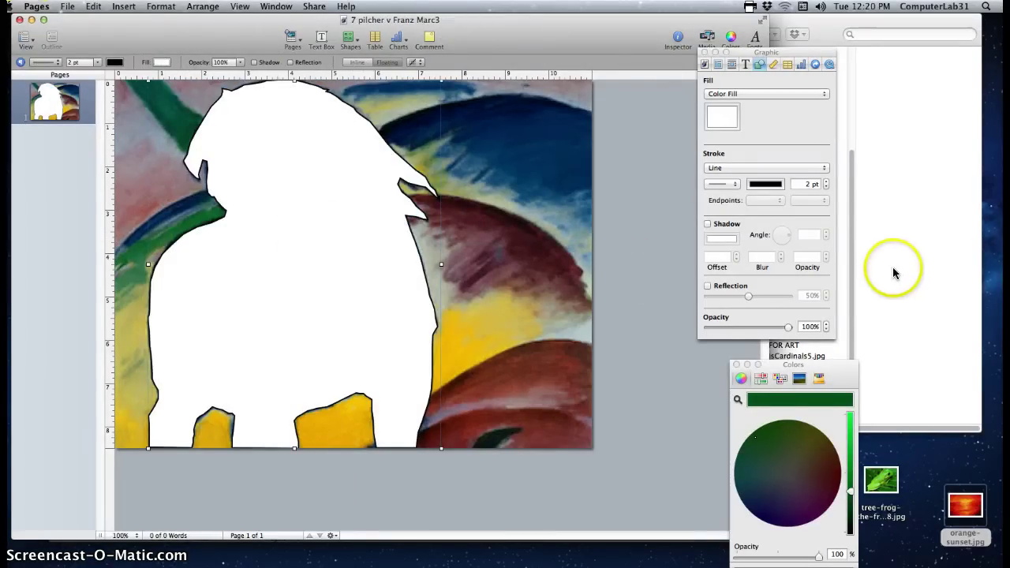
# Step: Fill the white horse shape with the Van Gogh Starry Night picture from the Art folder and position it to cover the horse
pyautogui.click(845, 225)
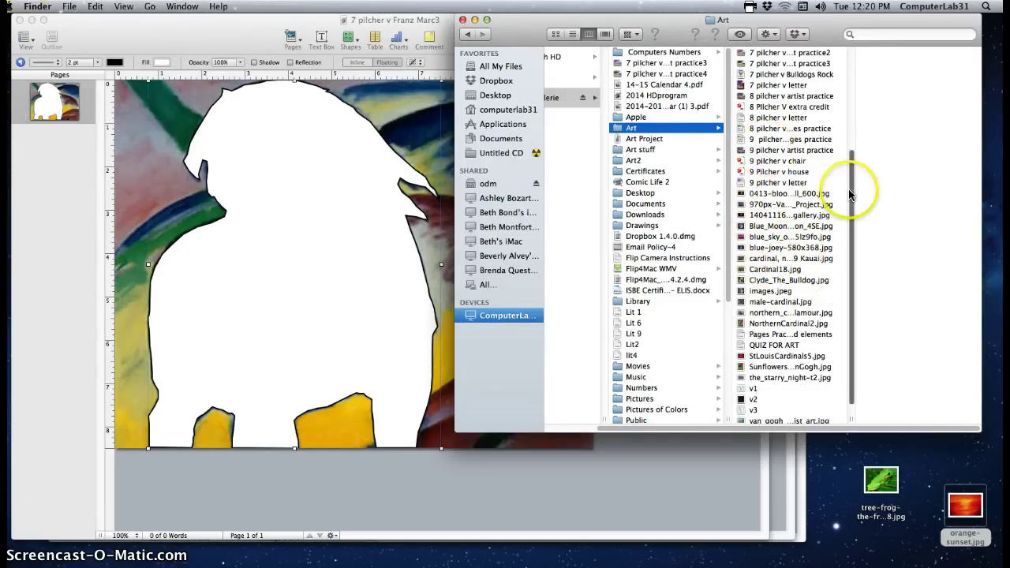
pyautogui.moveTo(851, 194); pyautogui.dragTo(852, 210)
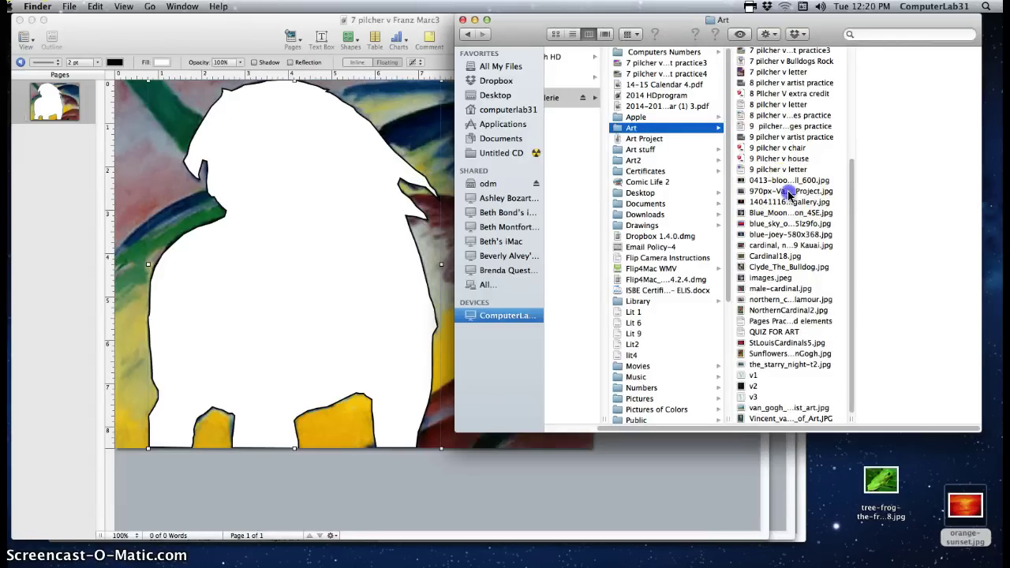
pyautogui.click(748, 192)
pyautogui.moveTo(742, 195); pyautogui.dragTo(167, 299)
pyautogui.click(322, 186)
pyautogui.moveTo(242, 293)
pyautogui.mouseDown()
pyautogui.moveTo(220, 298)
pyautogui.moveTo(231, 297)
pyautogui.mouseUp()
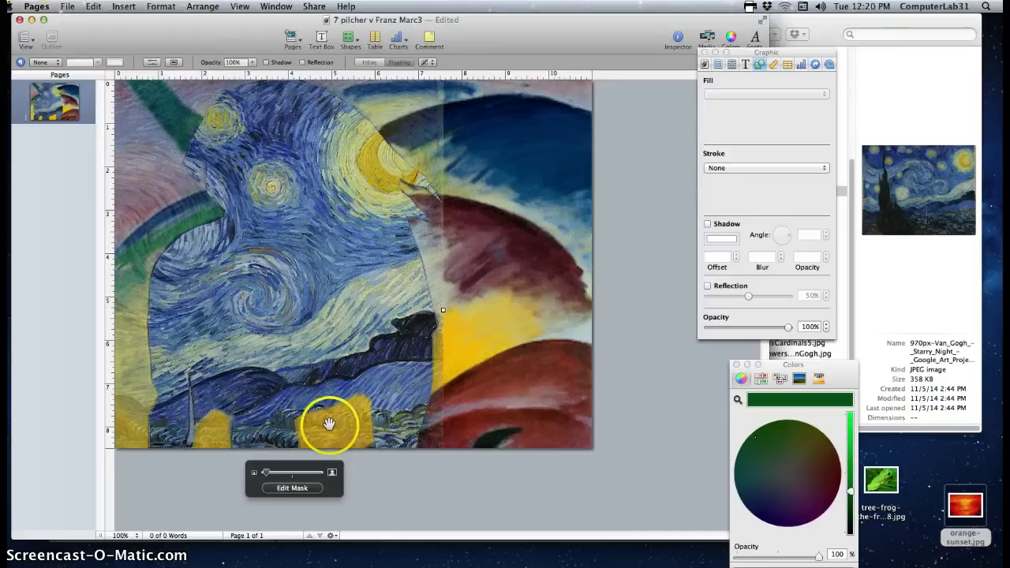
pyautogui.click(643, 293)
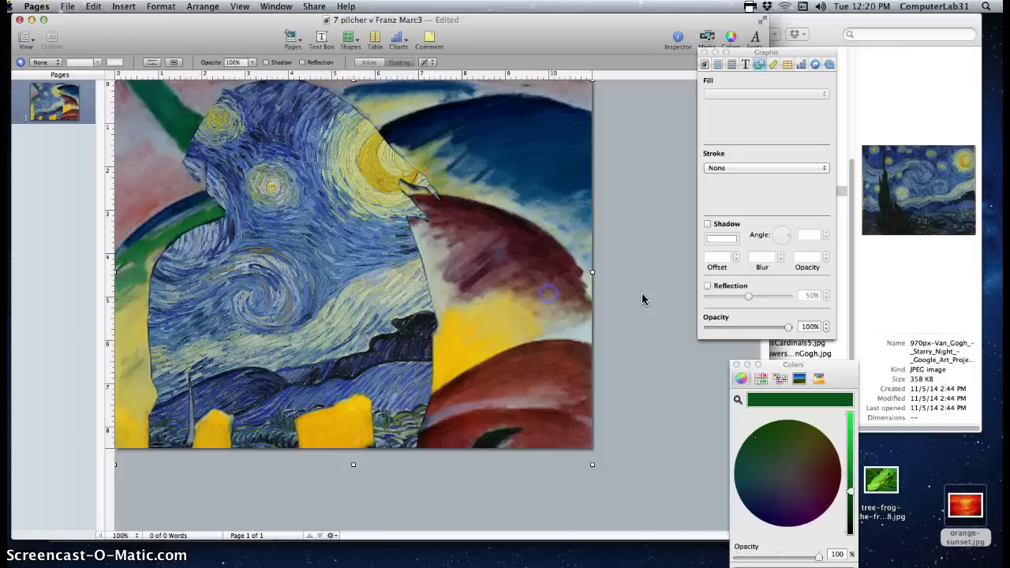
# Step: Lower the opacity of the Starry Night horse shape to 35% and save a version of the document
pyautogui.click(411, 239)
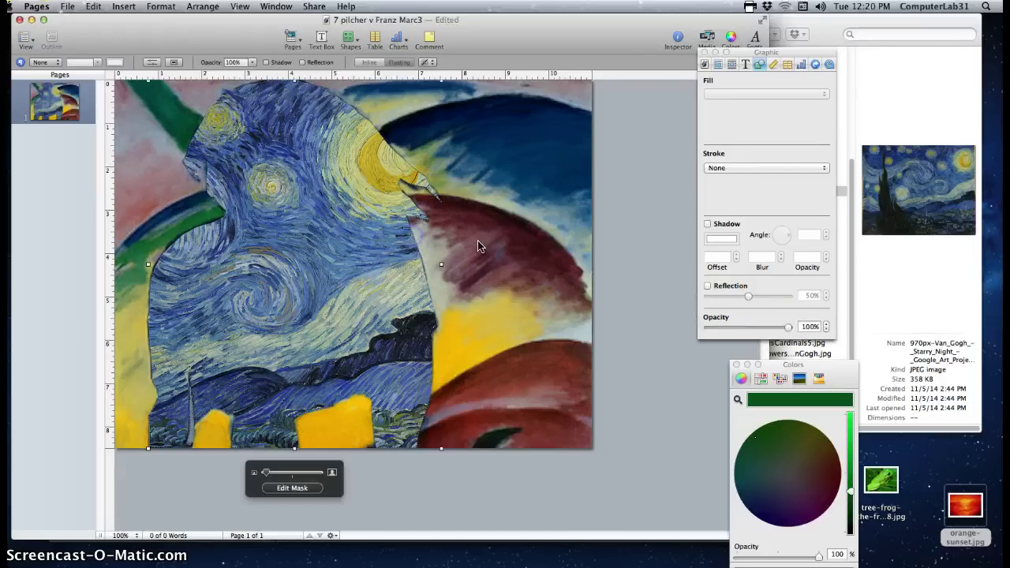
pyautogui.moveTo(787, 327); pyautogui.dragTo(758, 330)
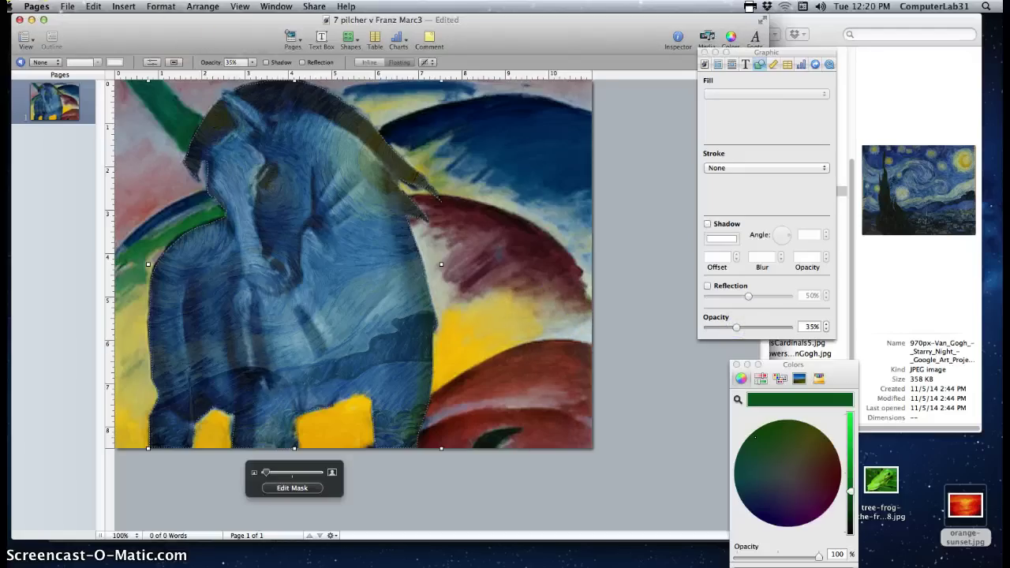
pyautogui.click(67, 6)
pyautogui.click(95, 96)
pyautogui.click(623, 182)
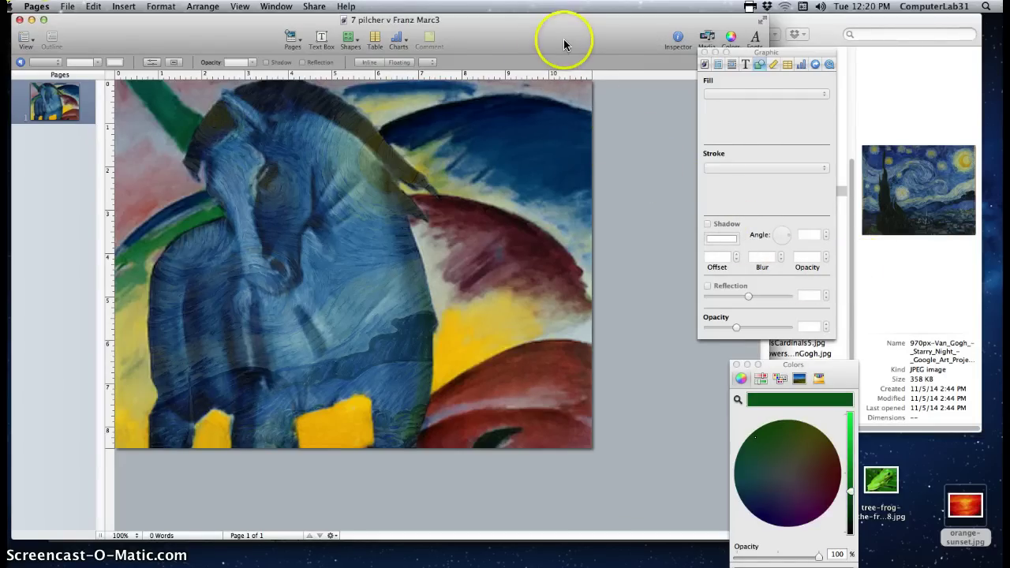
# Step: Open the first and second Franz Marc horse documents from the Art2 folder and arrange the windows to compare all three versions
pyautogui.click(821, 26)
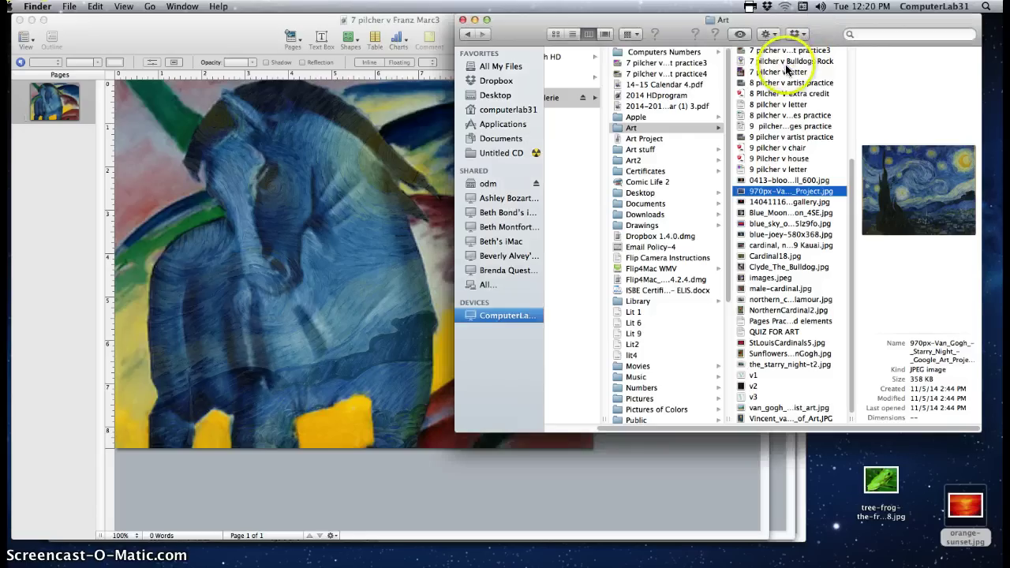
pyautogui.click(636, 160)
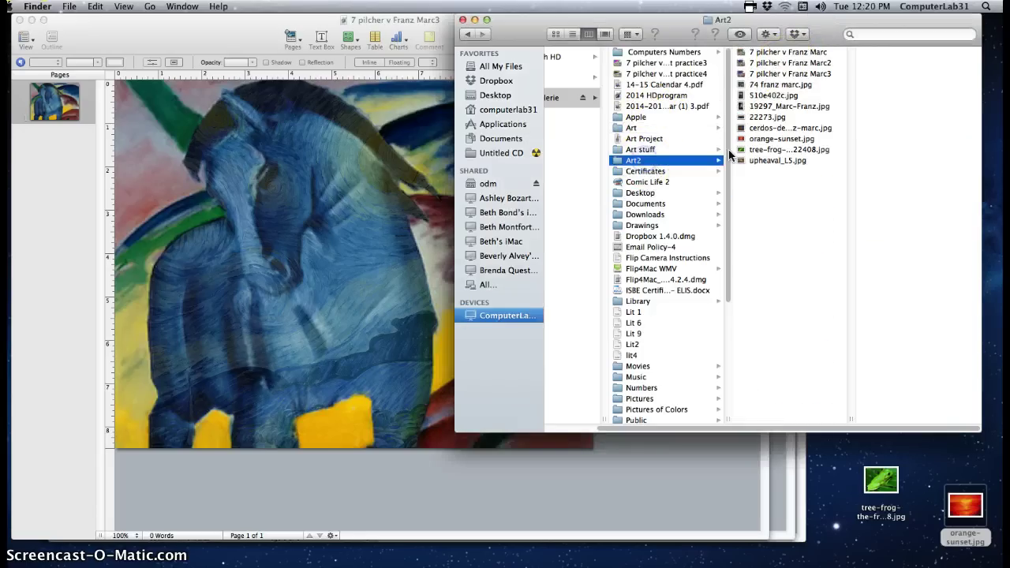
pyautogui.click(772, 52)
pyautogui.doubleClick(773, 53)
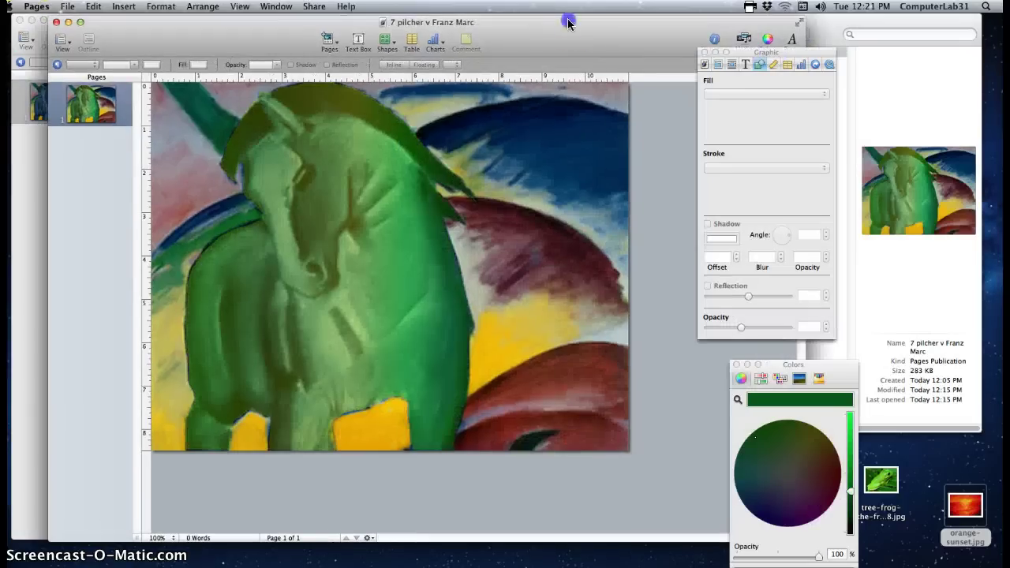
pyautogui.moveTo(568, 24); pyautogui.dragTo(605, 194)
pyautogui.click(890, 113)
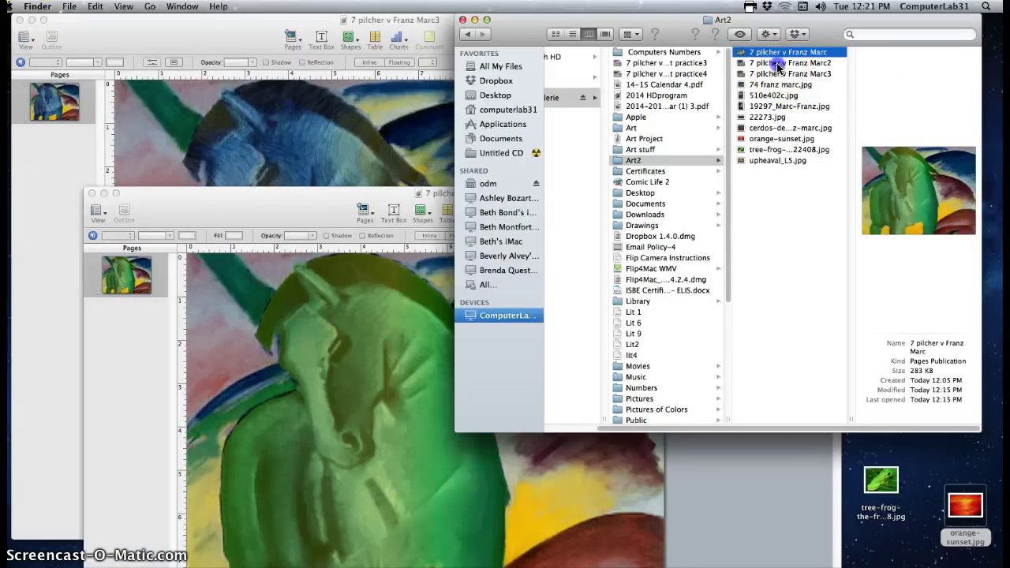
pyautogui.doubleClick(778, 63)
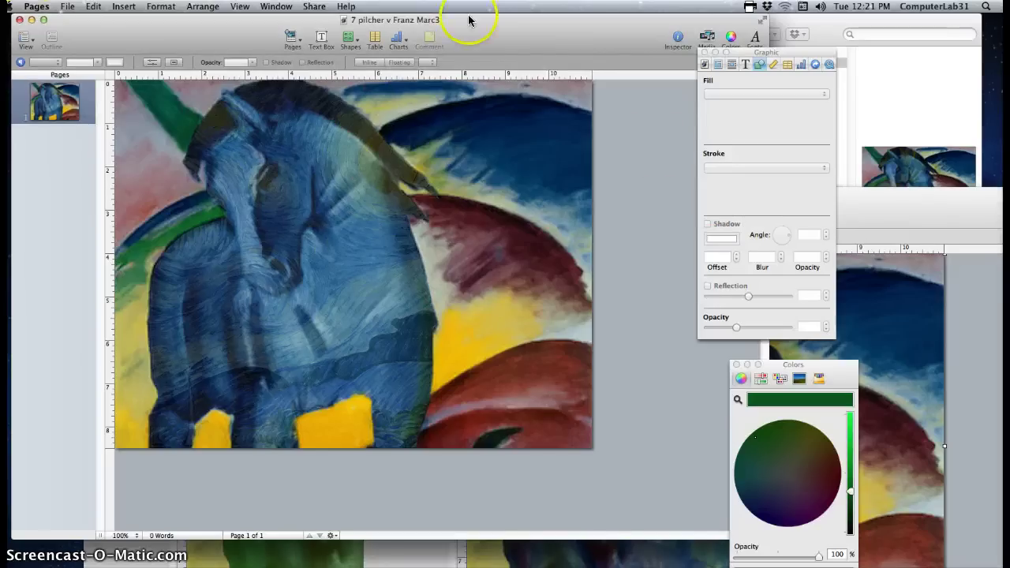
pyautogui.moveTo(479, 43); pyautogui.dragTo(554, 52)
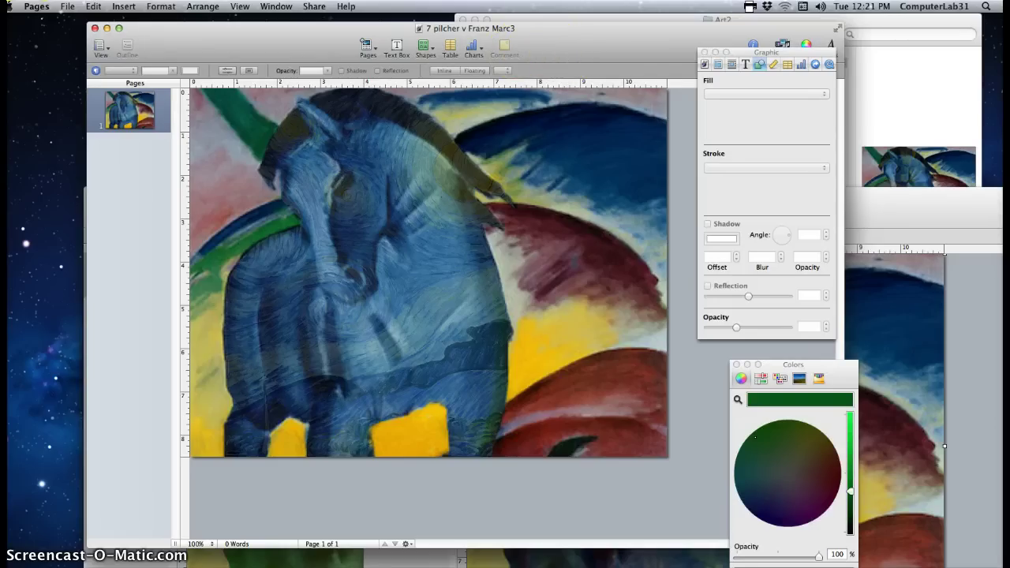
# Step: Save a version of the third horse document and quit Pages, accepting the version storage notice for each open document
pyautogui.click(67, 6)
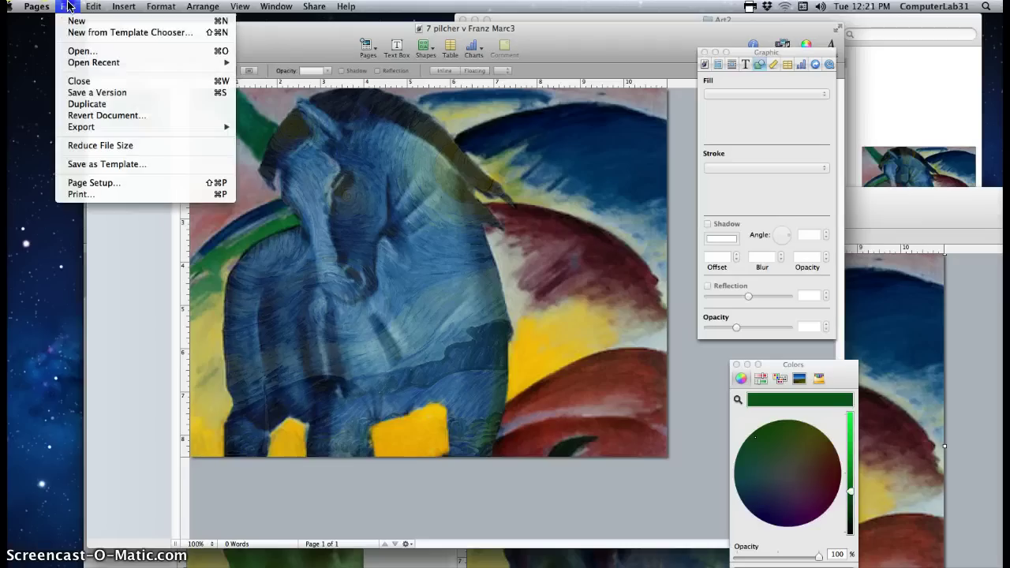
pyautogui.click(98, 93)
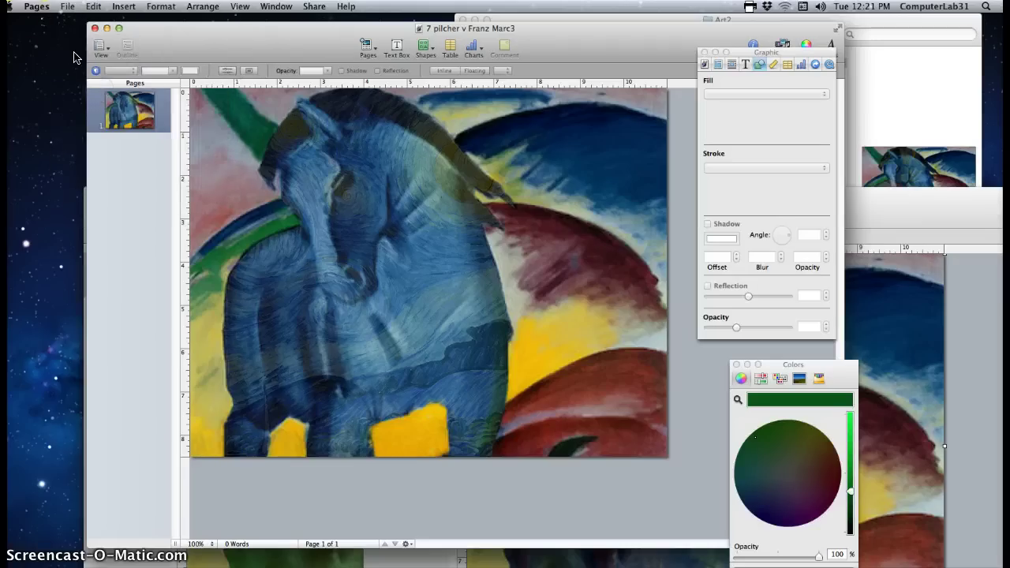
pyautogui.click(37, 7)
pyautogui.click(71, 162)
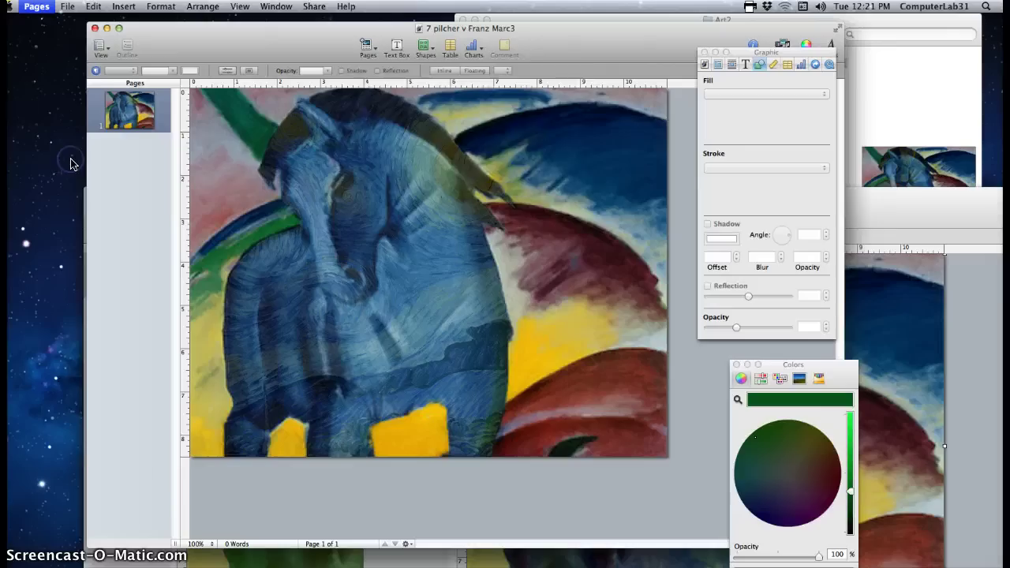
pyautogui.click(564, 162)
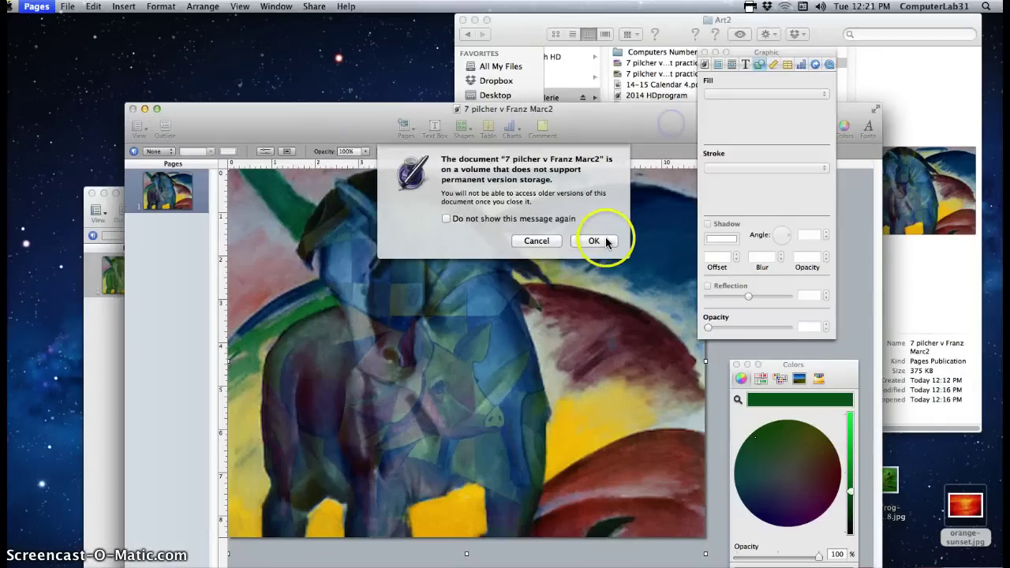
pyautogui.click(598, 240)
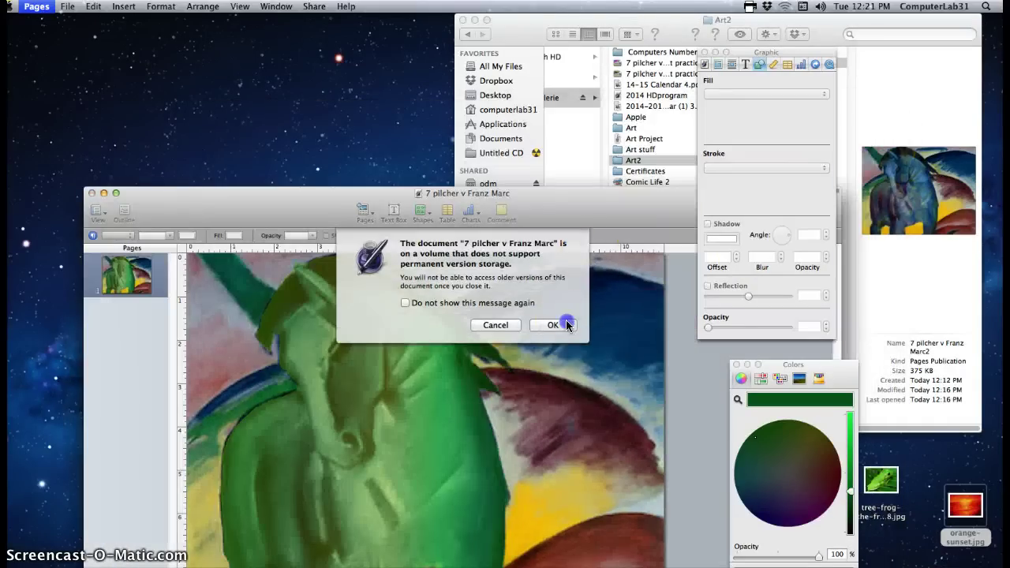
pyautogui.click(559, 323)
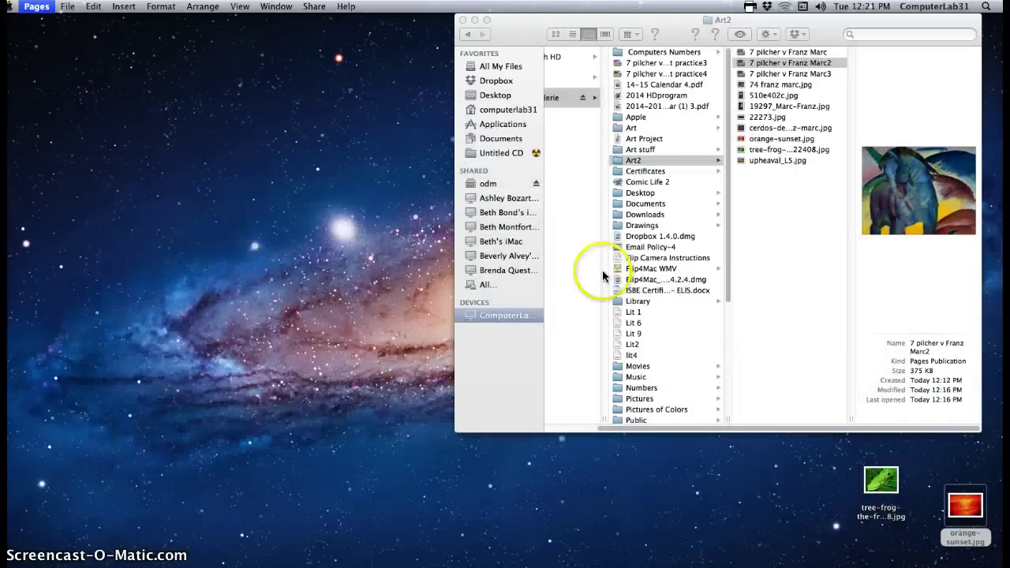
# Step: Close the Art2 folder window and clean up the desktop by removing orange-sunset.jpg and selecting the tree frog picture
pyautogui.click(464, 19)
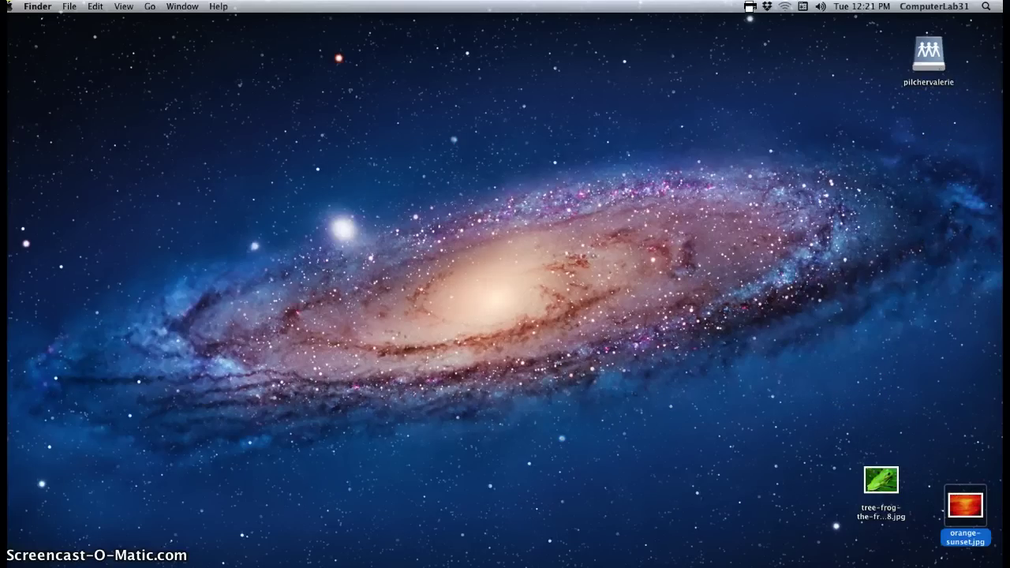
pyautogui.click(882, 482)
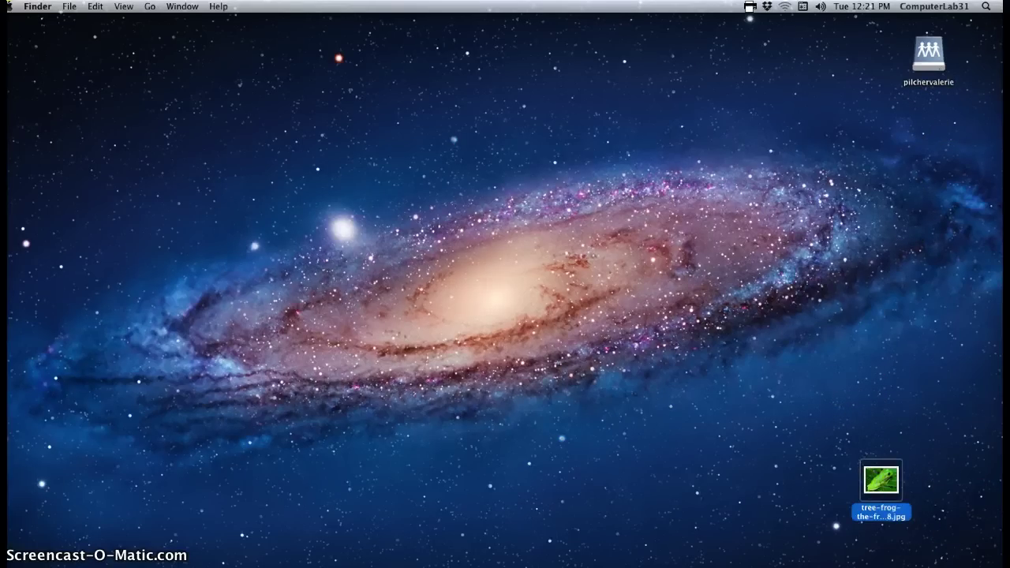